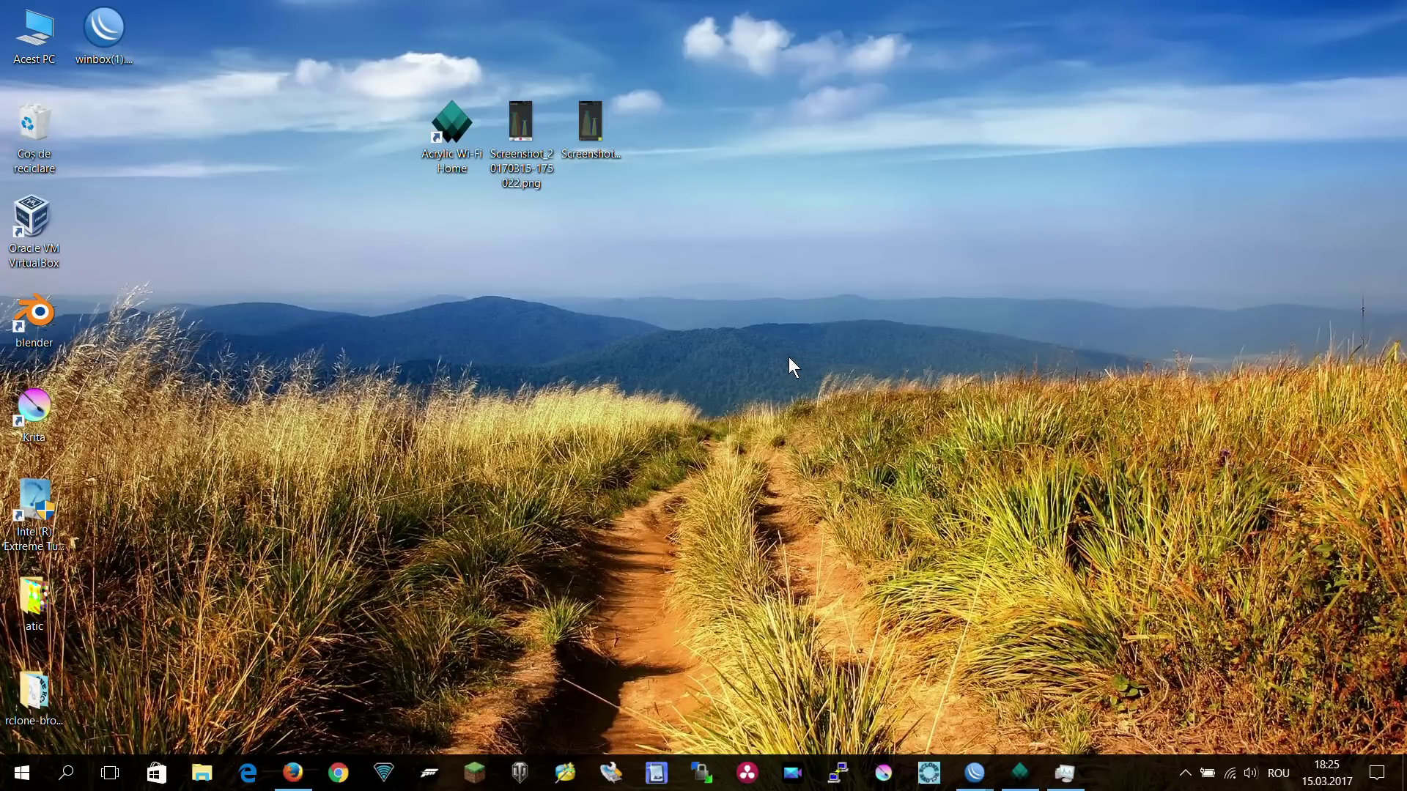
Step: View the Wifi Analyzer channel graph in Screenshot_20170315-175022.png from the desktop, and close the image
double_click(527, 129)
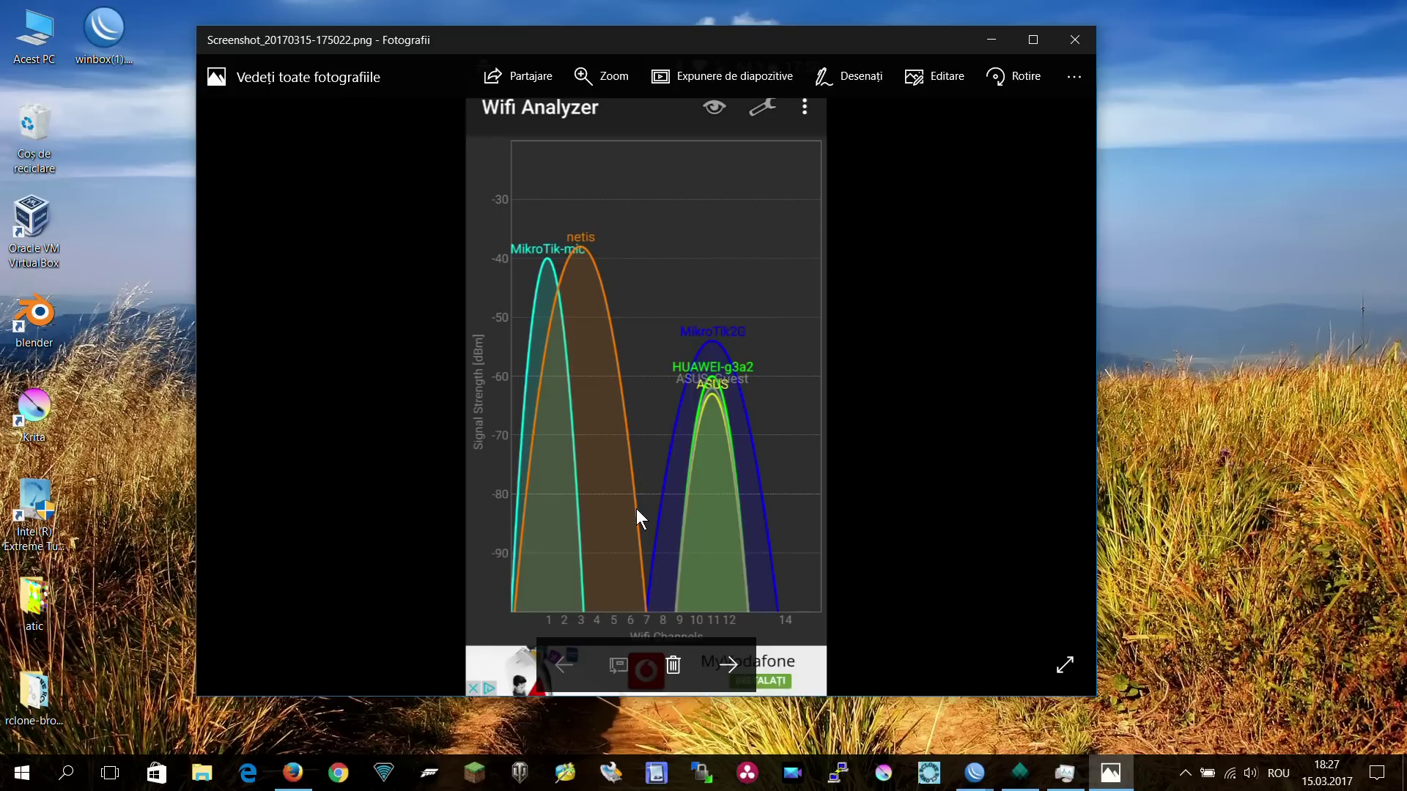
click(1075, 40)
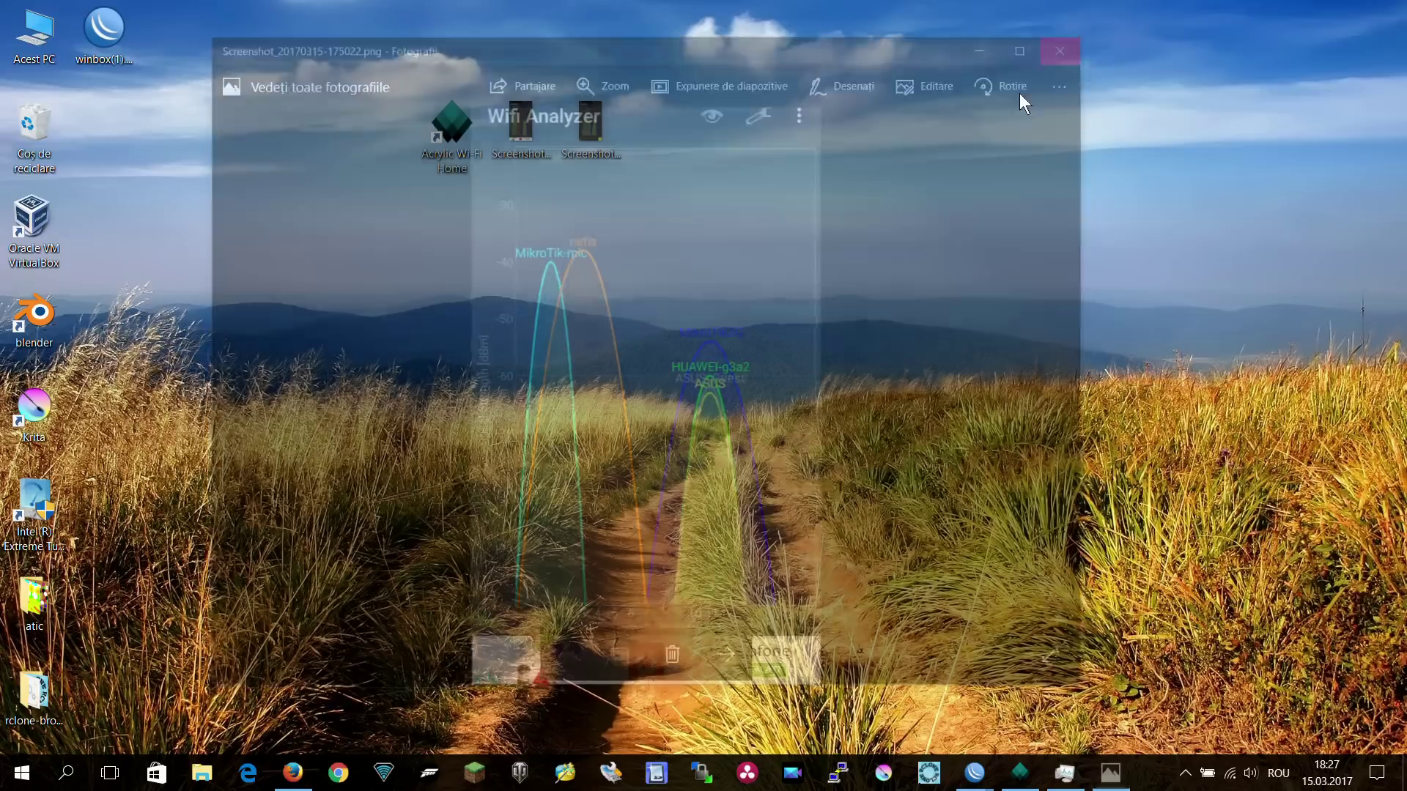
Step: Switch to Acrylic Wi-Fi Home and inspect individual networks, including asus5ghz and netis, against the 5 GHz channel graph
click(1020, 772)
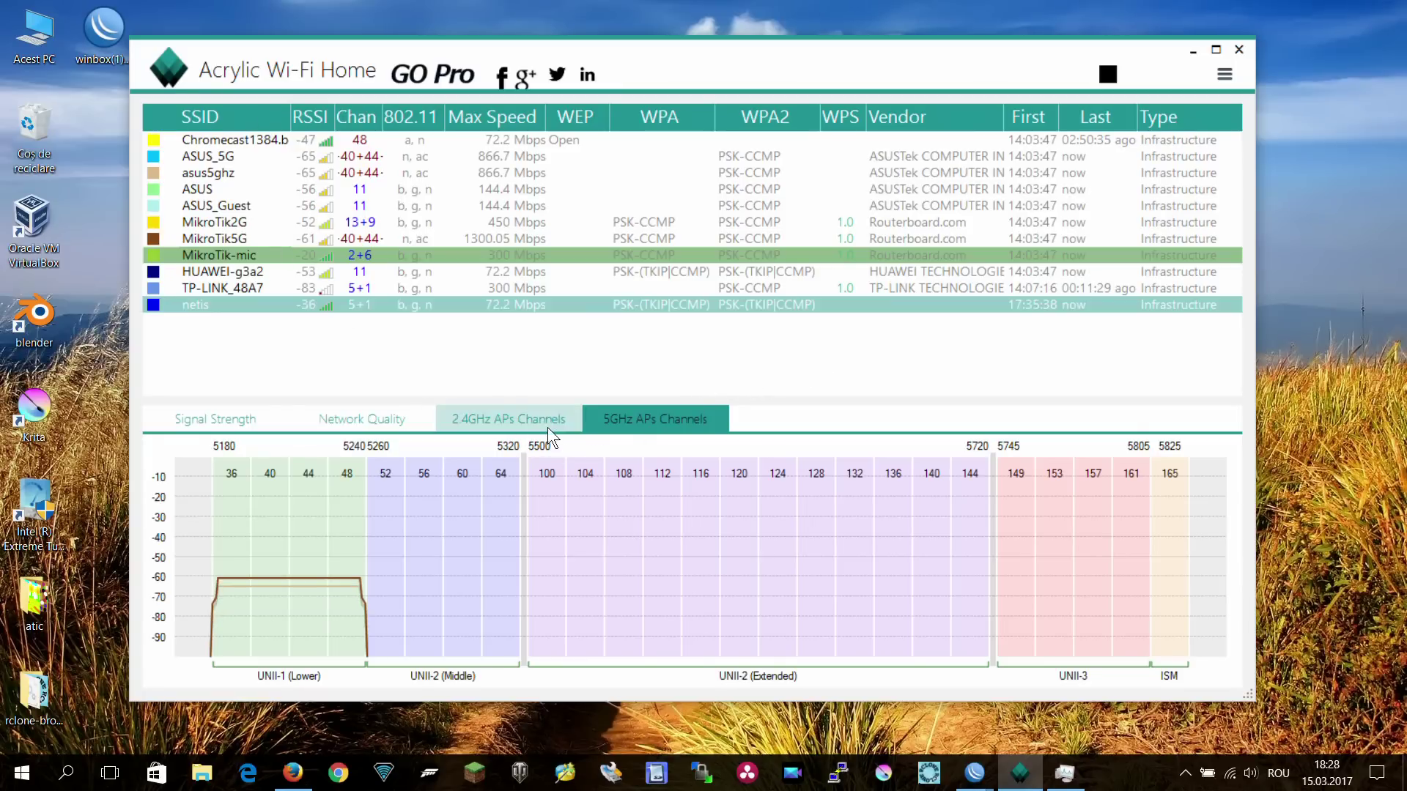
key(Home)
key(Down)
key(Down)
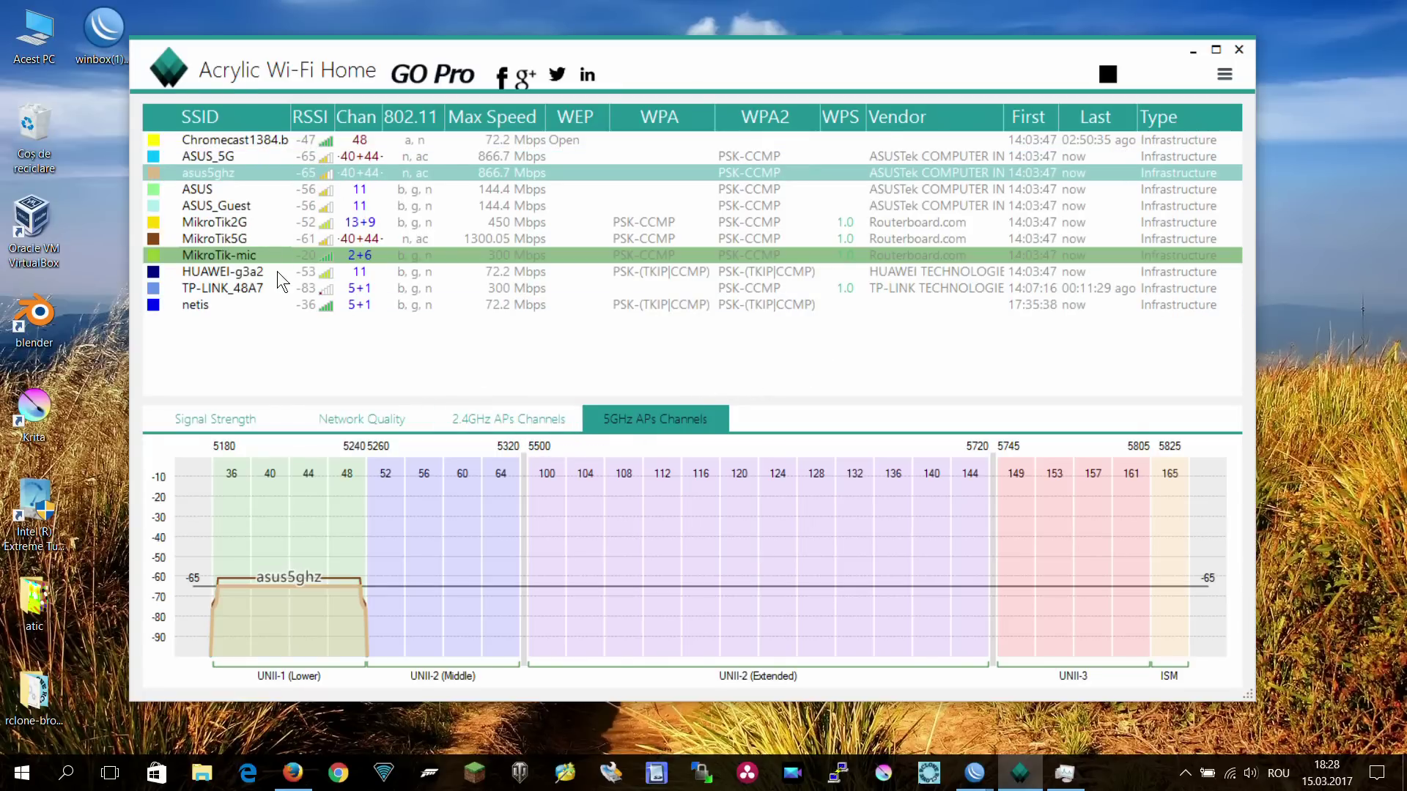
click(277, 271)
click(280, 304)
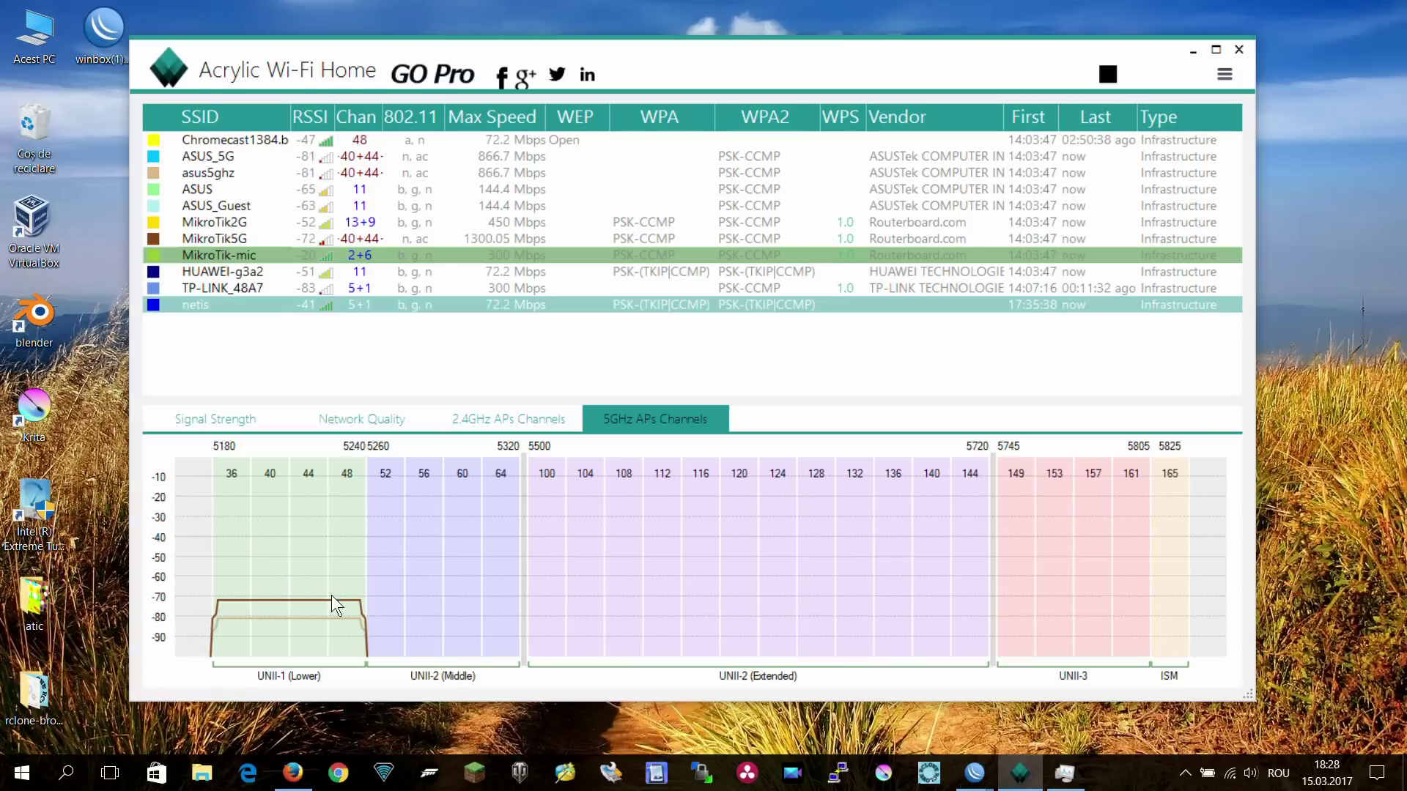
click(222, 292)
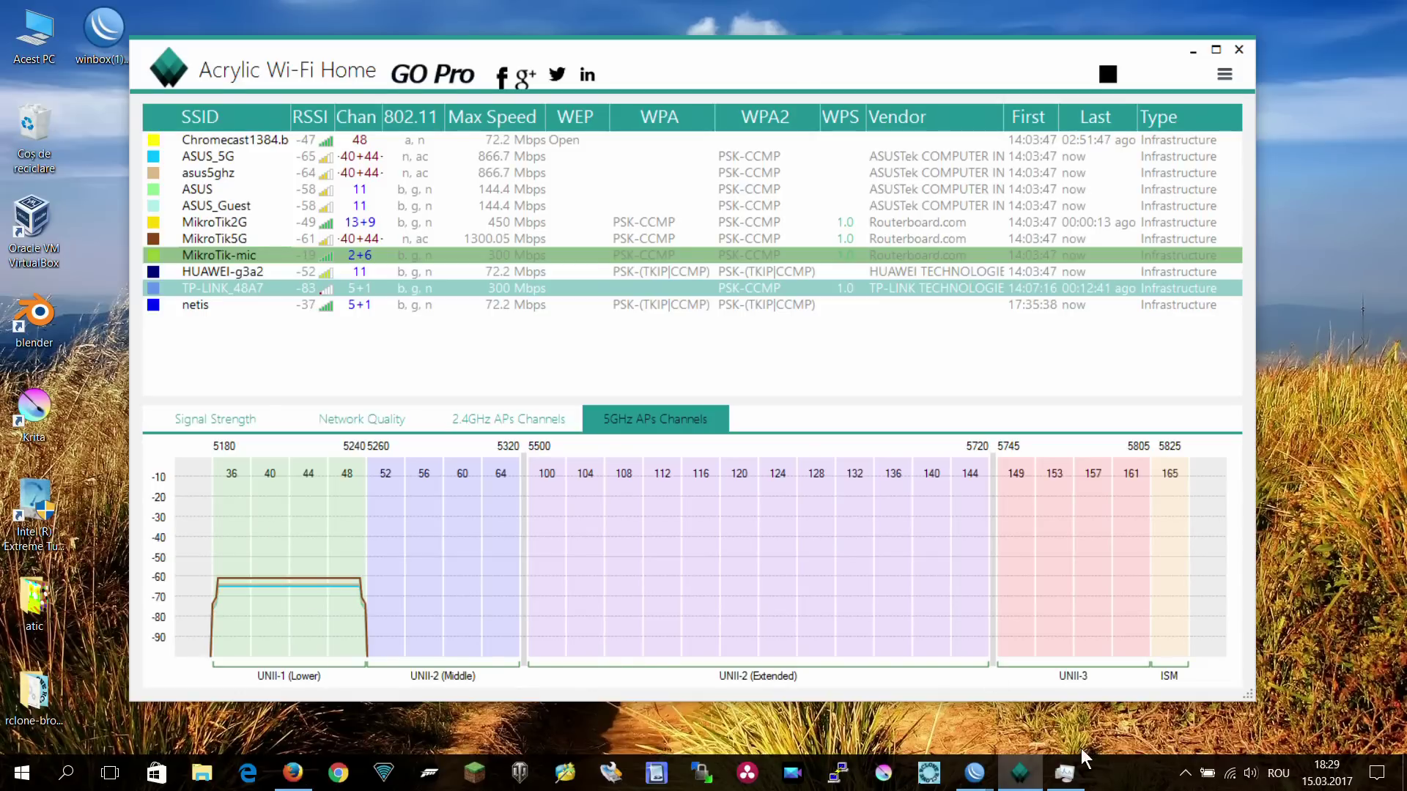
Step: Connect the computer to the MikroTik5G Wi-Fi network and highlight that network in Acrylic's 5 GHz channel graph
click(1230, 773)
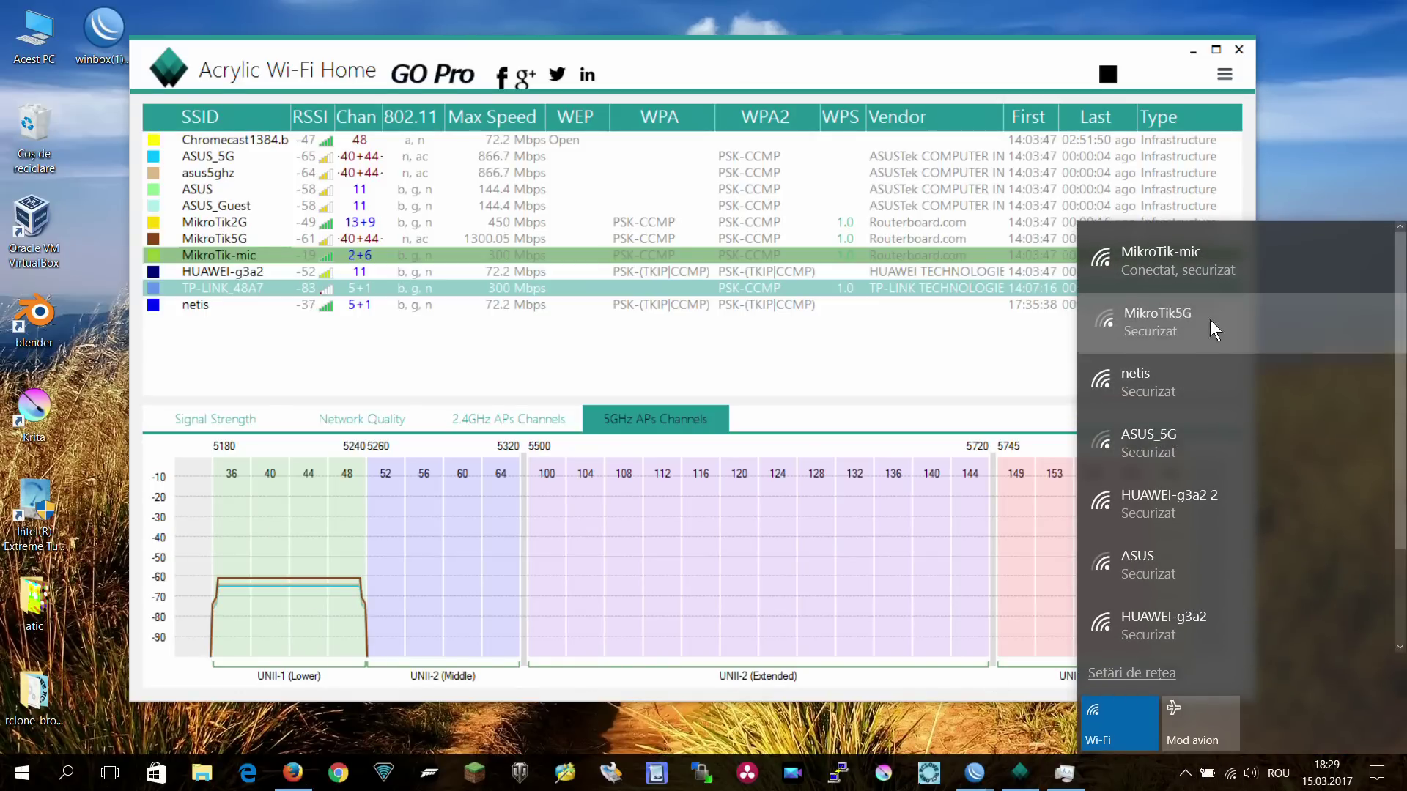
click(1211, 320)
click(1307, 410)
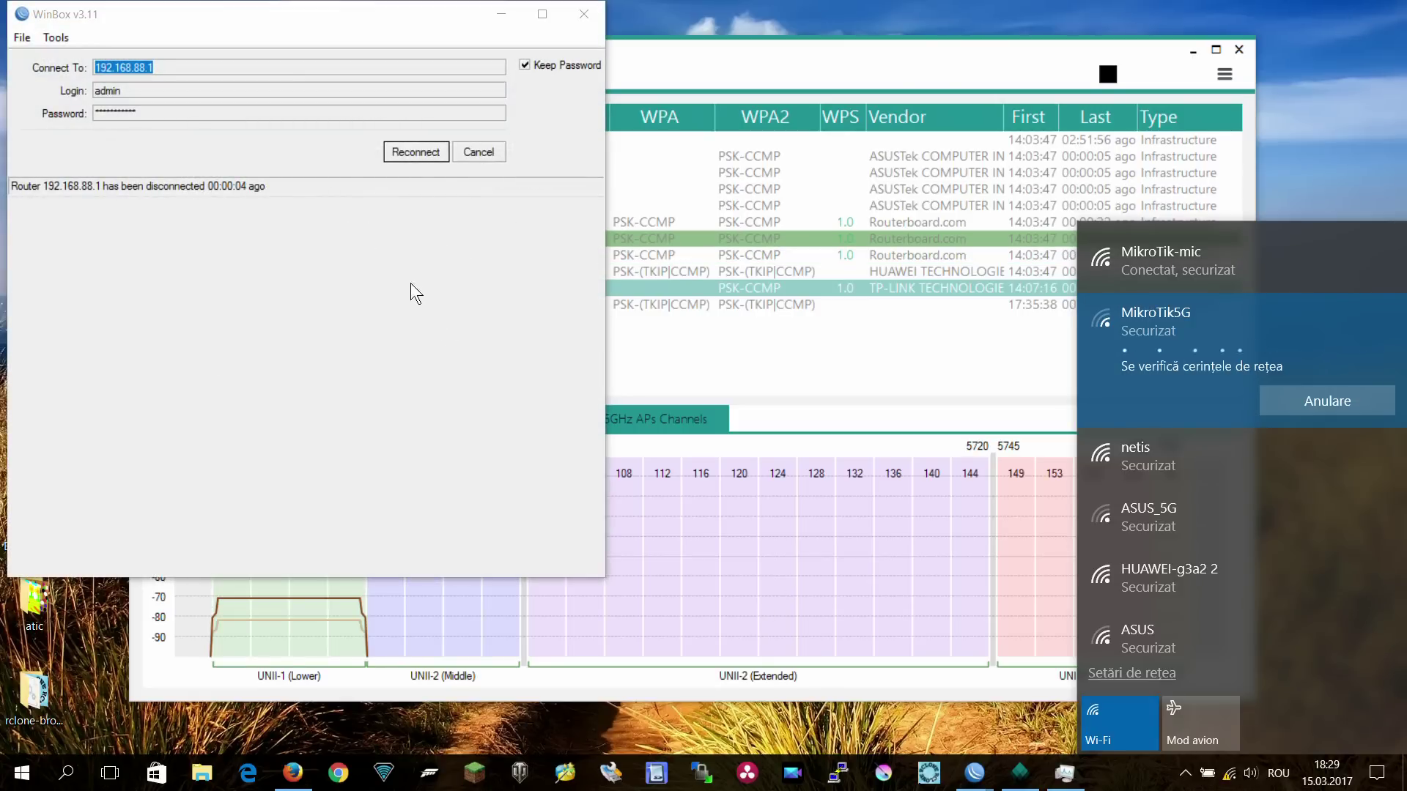
click(456, 627)
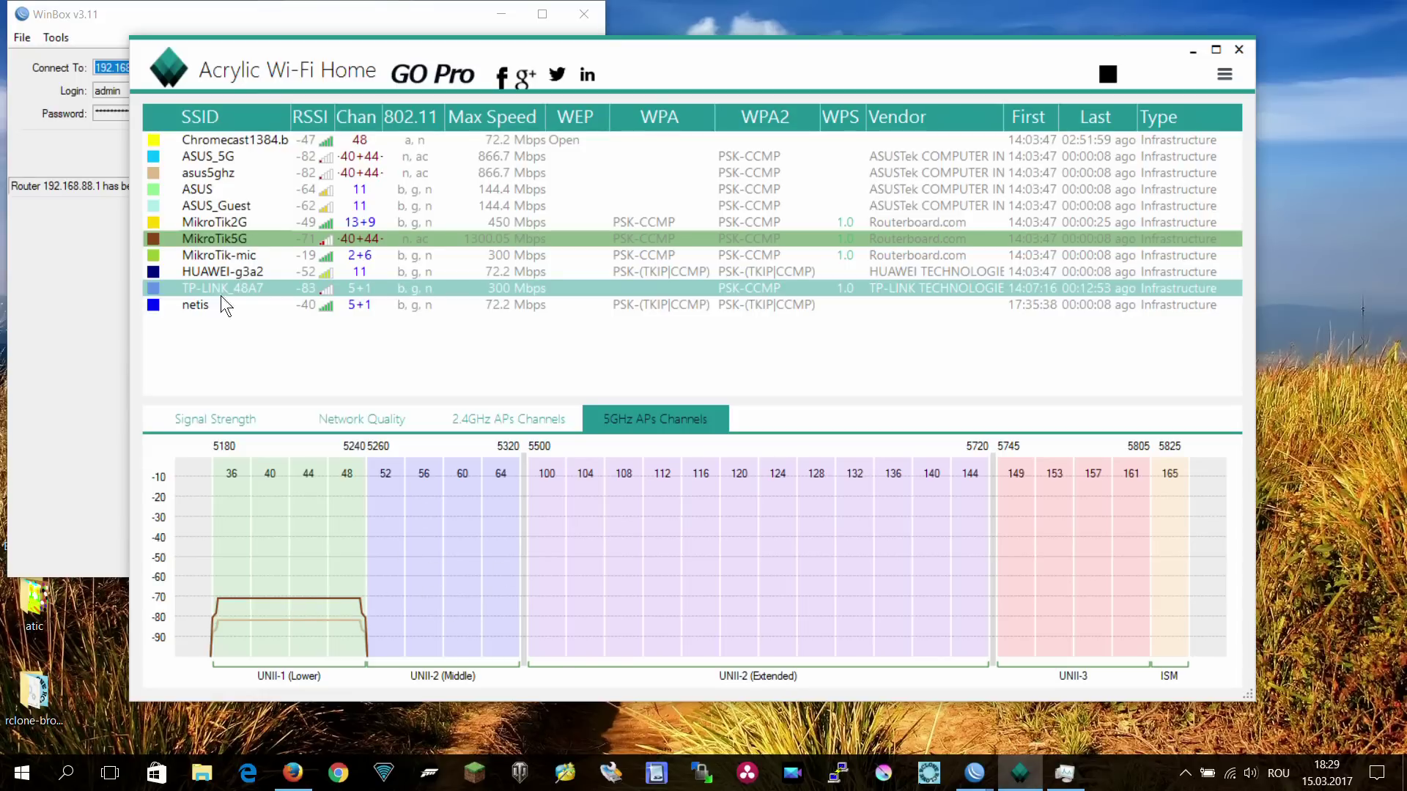
click(217, 240)
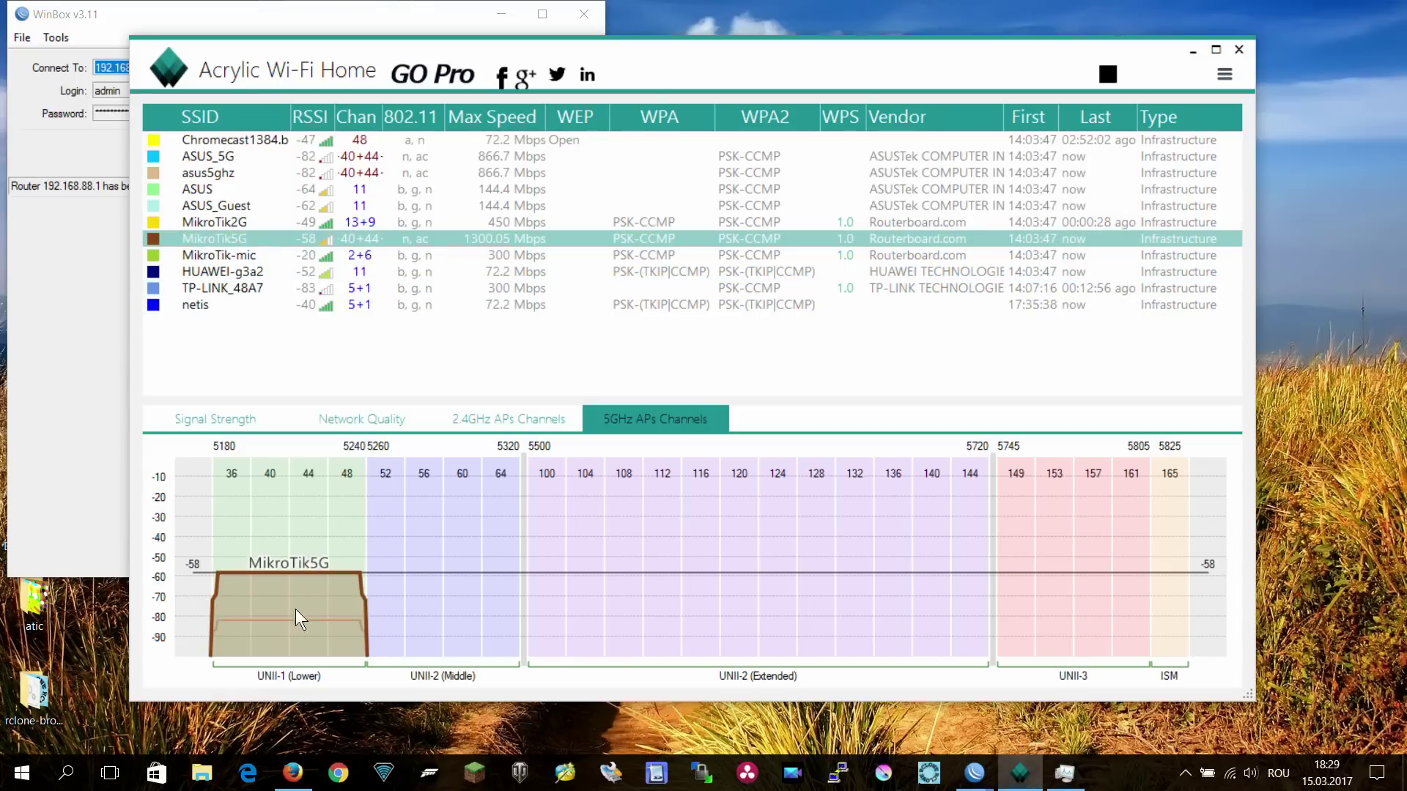
Step: Switch to WinBox and reconnect to the router at 192.168.88.1 with the saved login
click(123, 16)
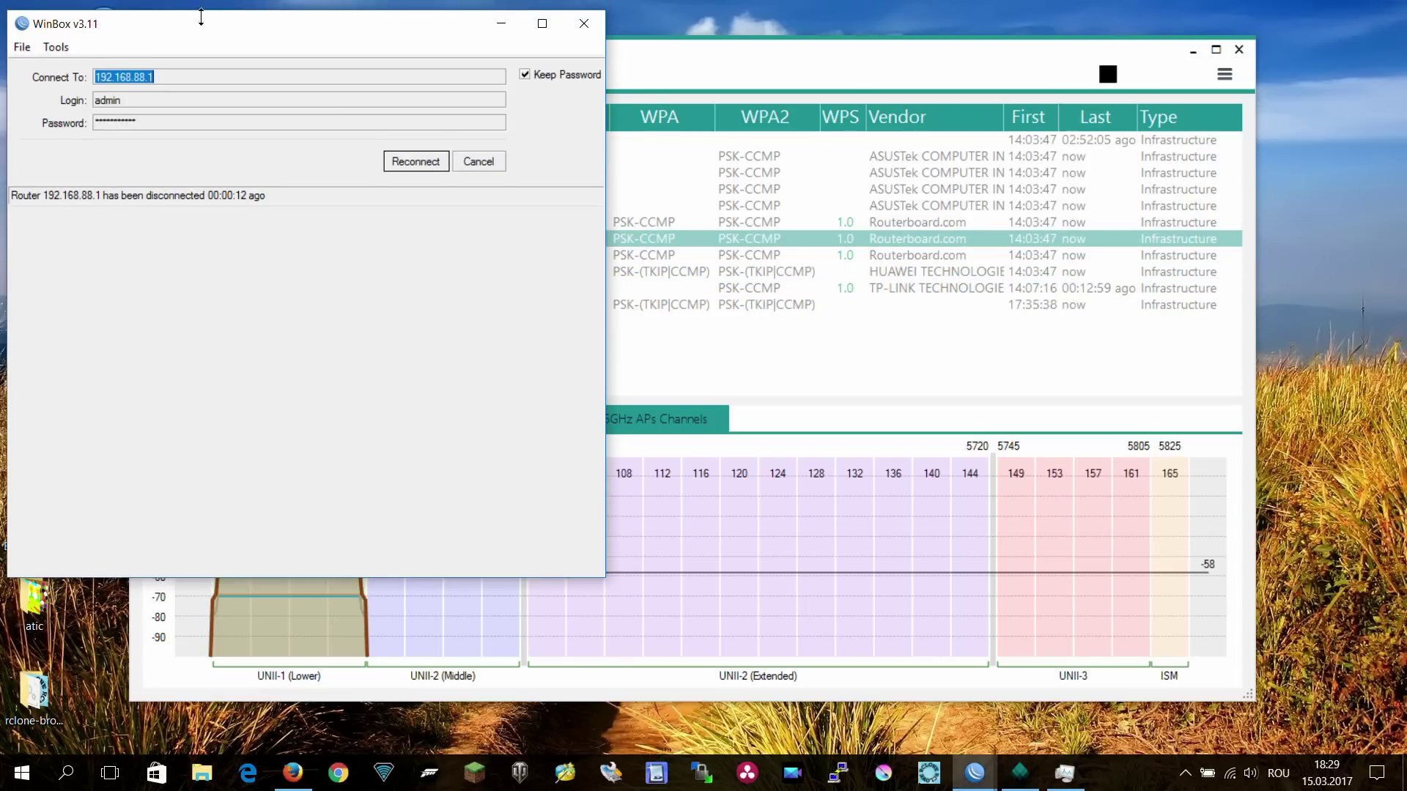
drag(198, 27, 741, 85)
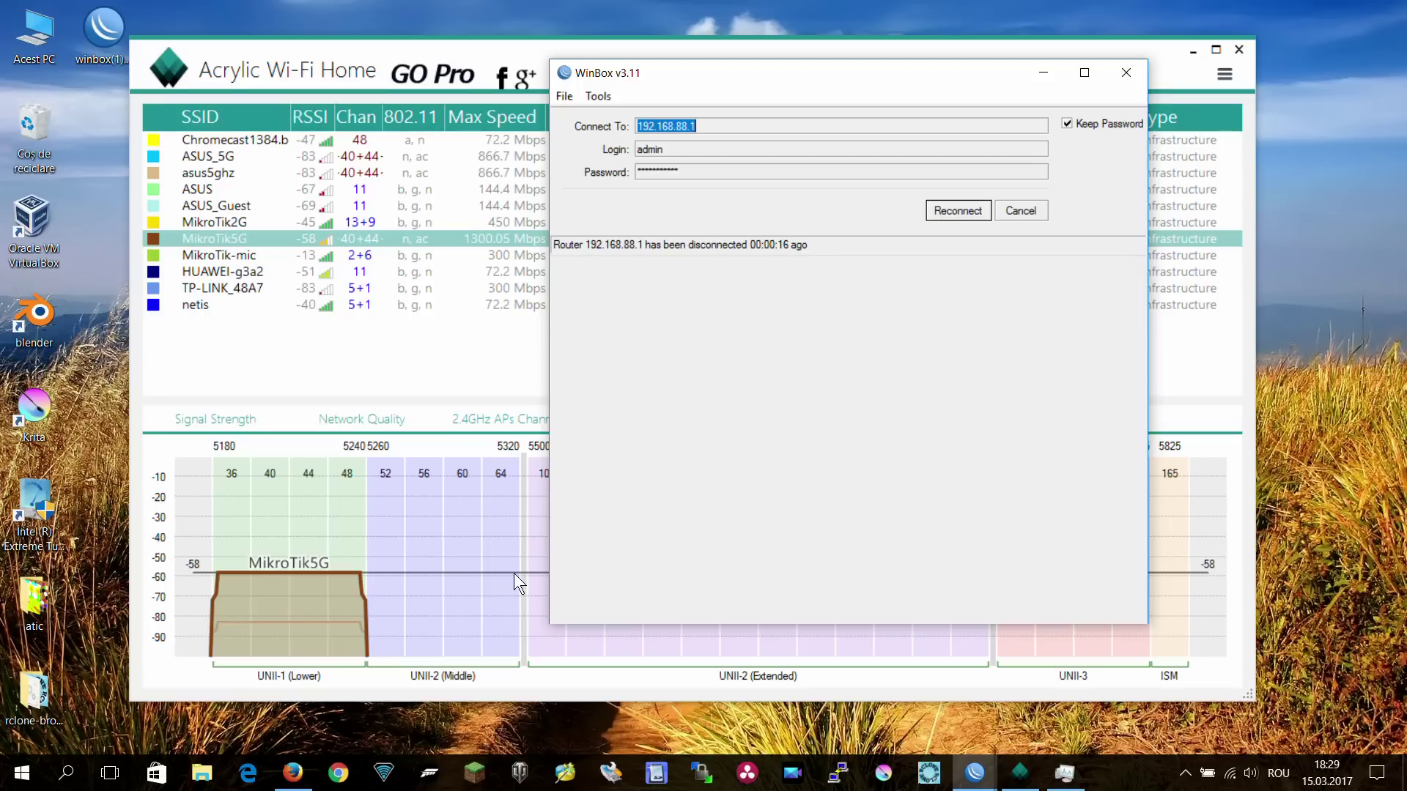
click(964, 213)
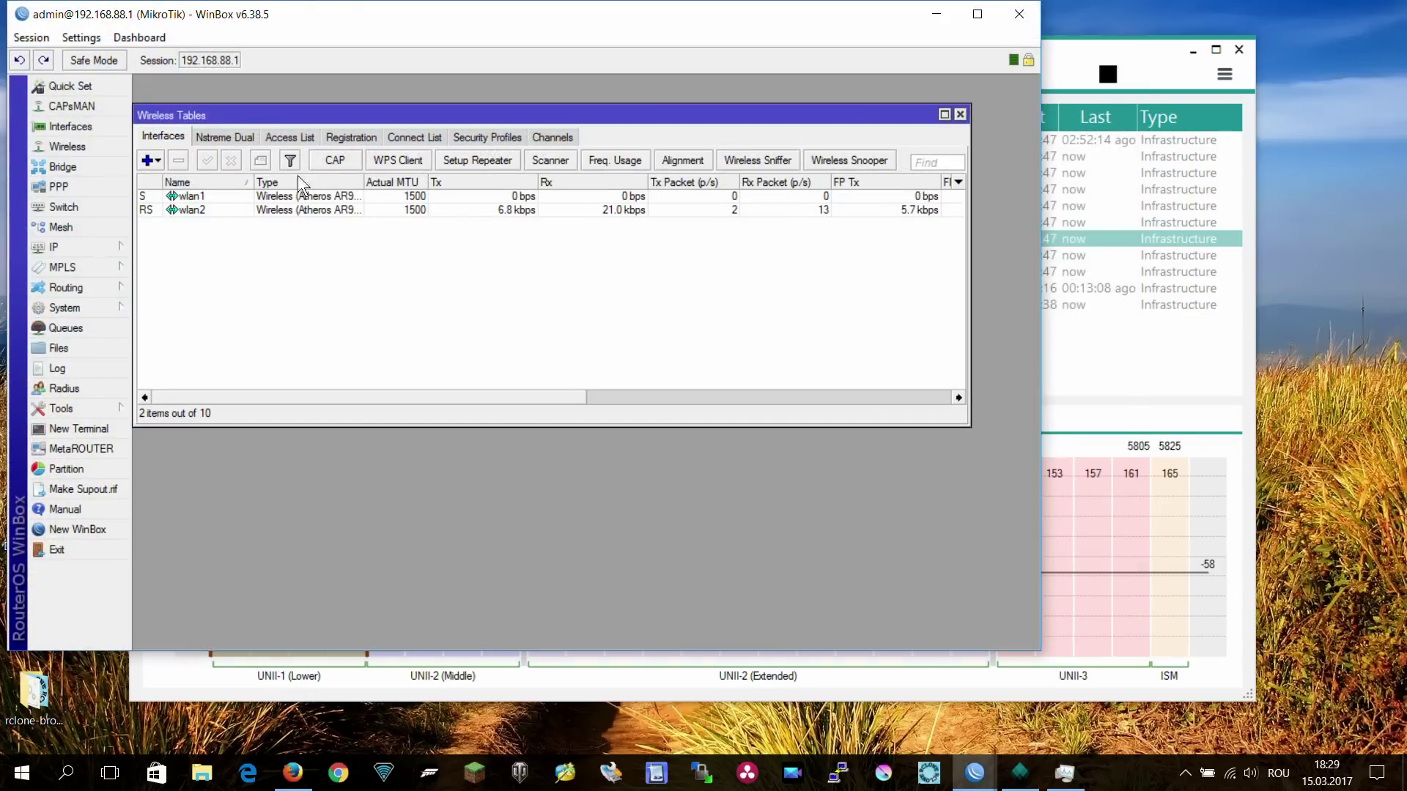
Step: Open the wireless settings of the wlan2 interface
click(206, 211)
double_click(206, 210)
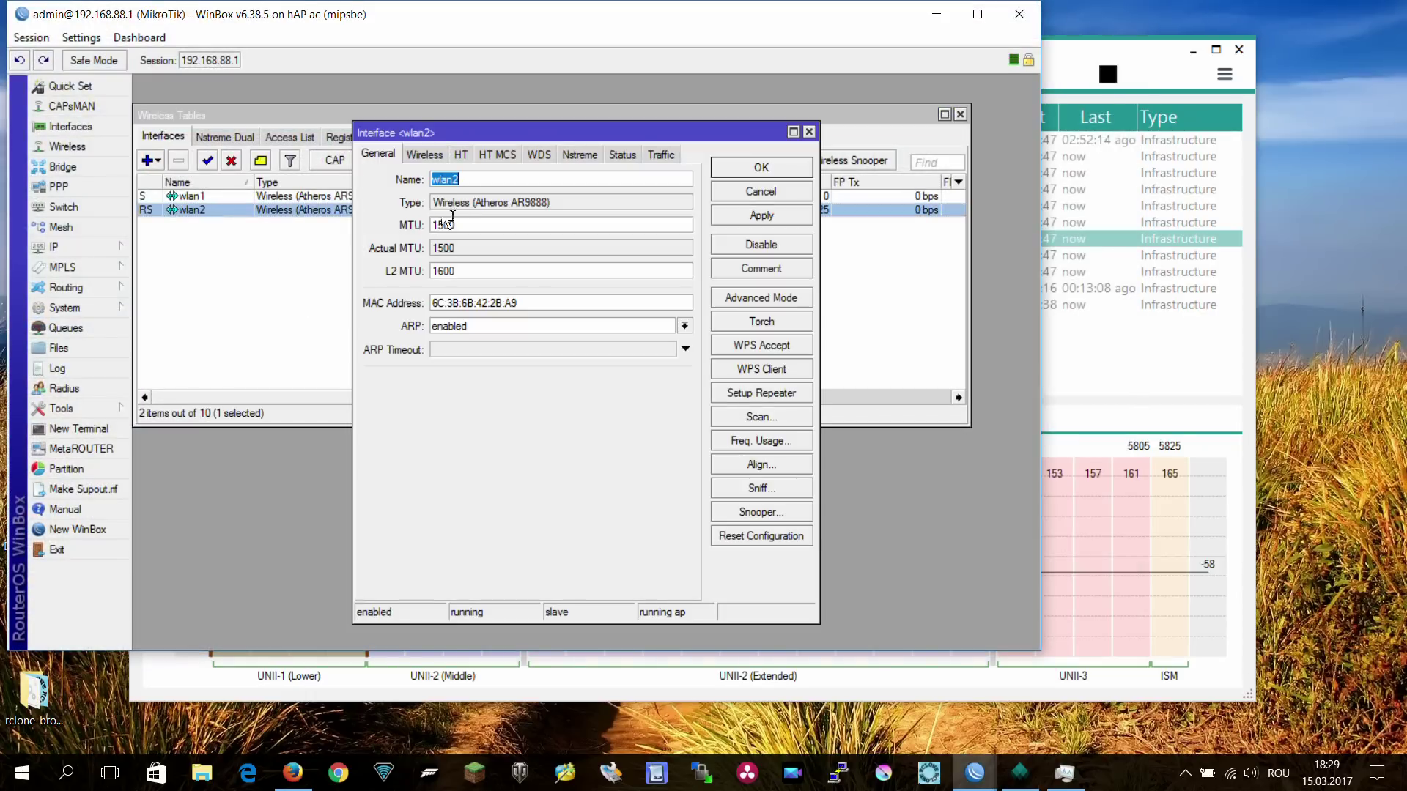
drag(511, 134, 462, 129)
click(376, 151)
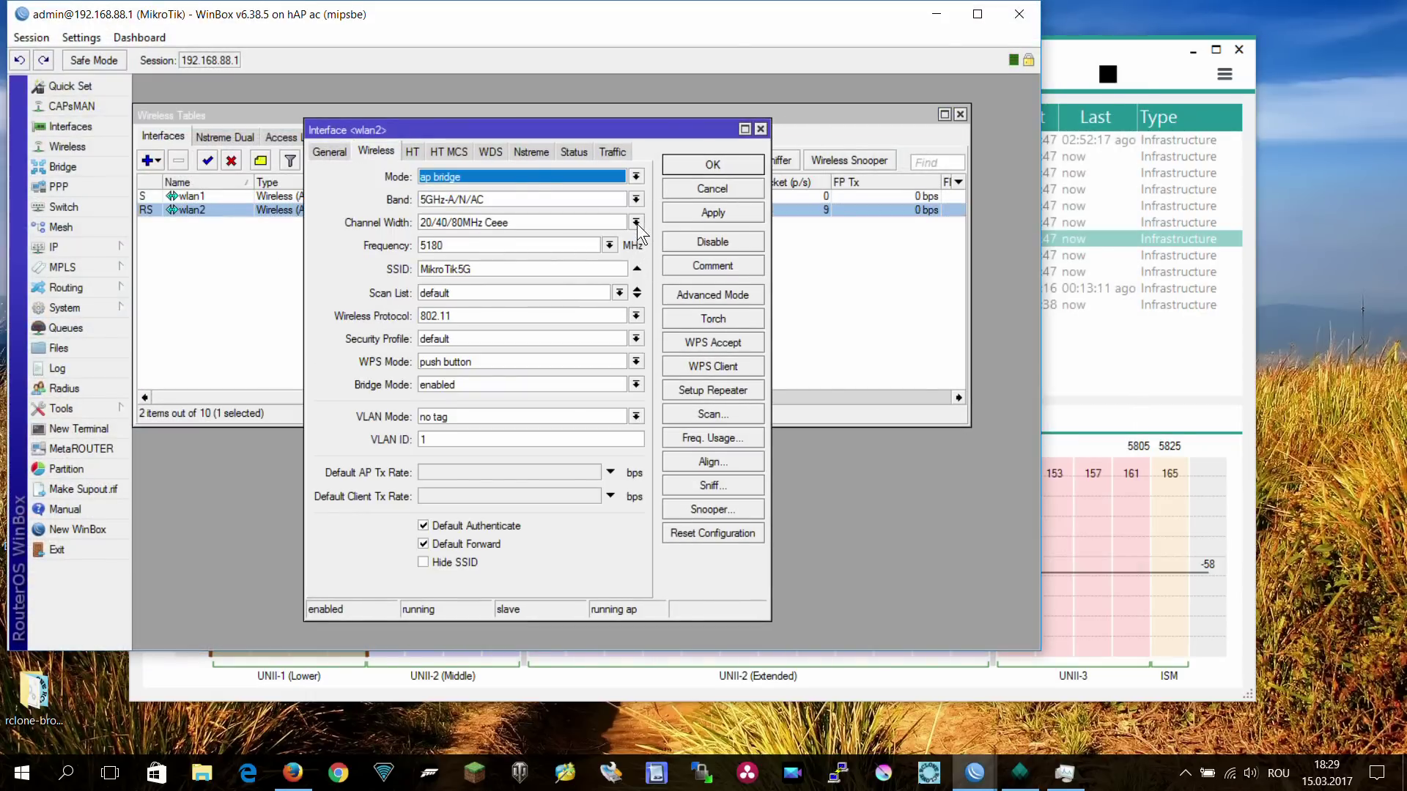
drag(501, 132, 539, 130)
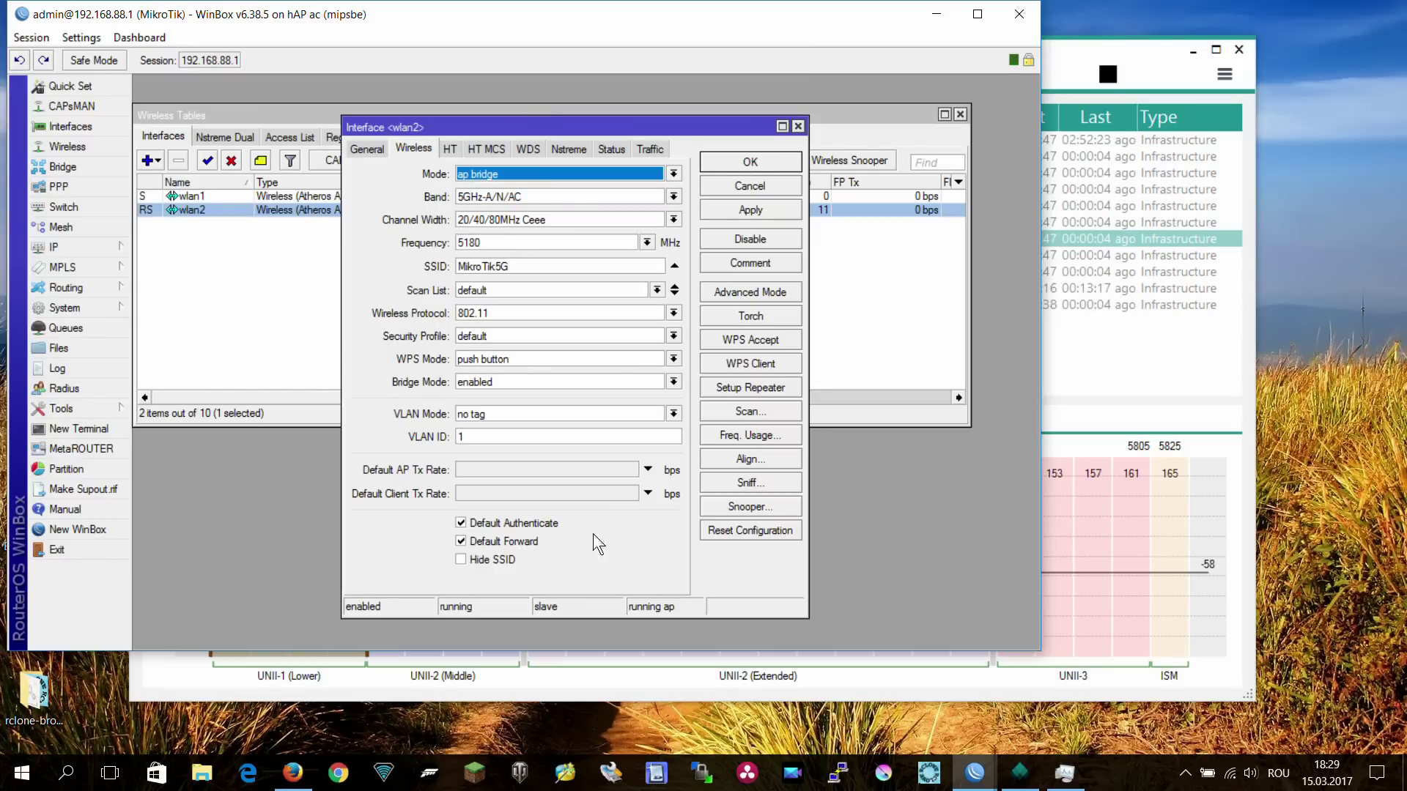
Step: Move the Acrylic window lower on the desktop and set wlan2's channel width to 20/40MHz Ce in WinBox
click(600, 683)
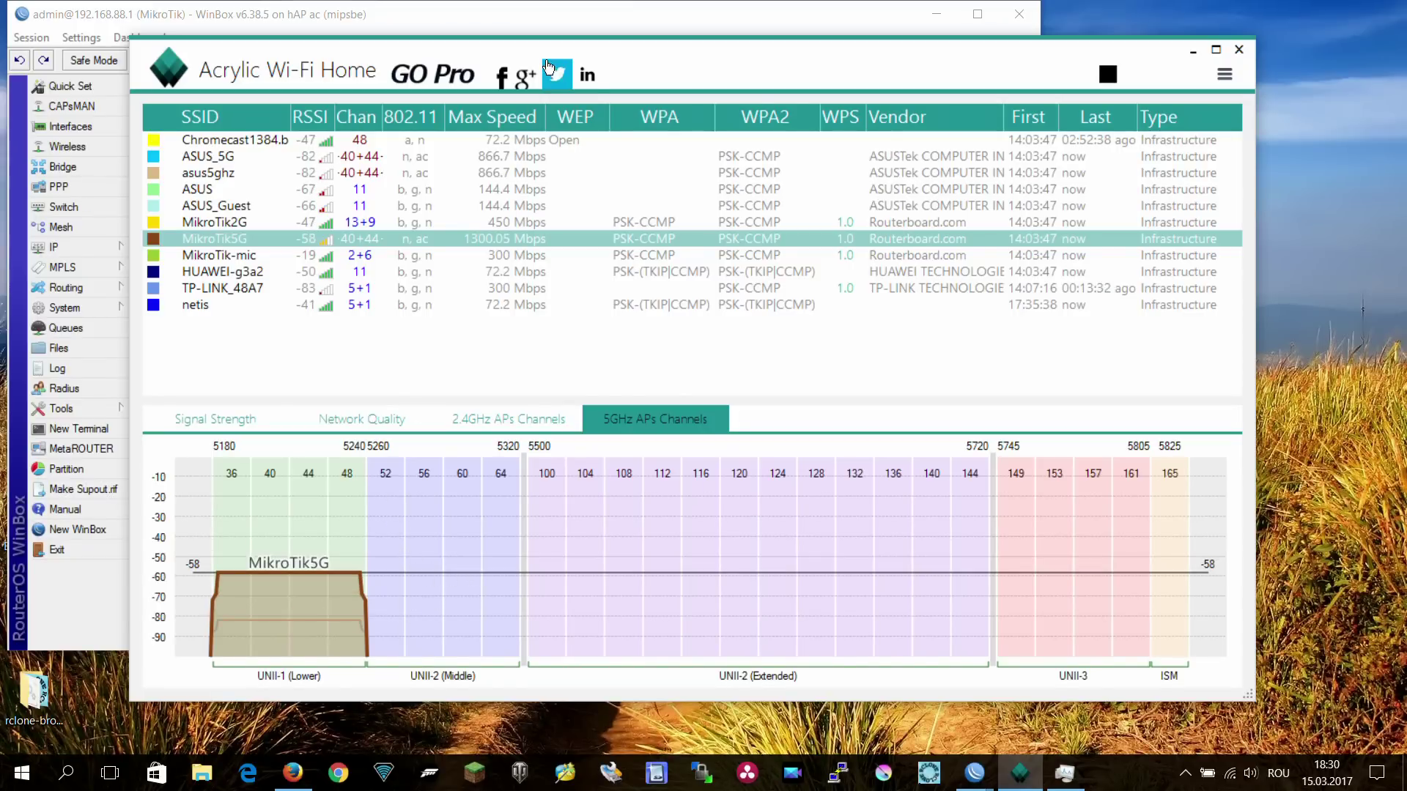
drag(733, 70, 769, 265)
click(676, 226)
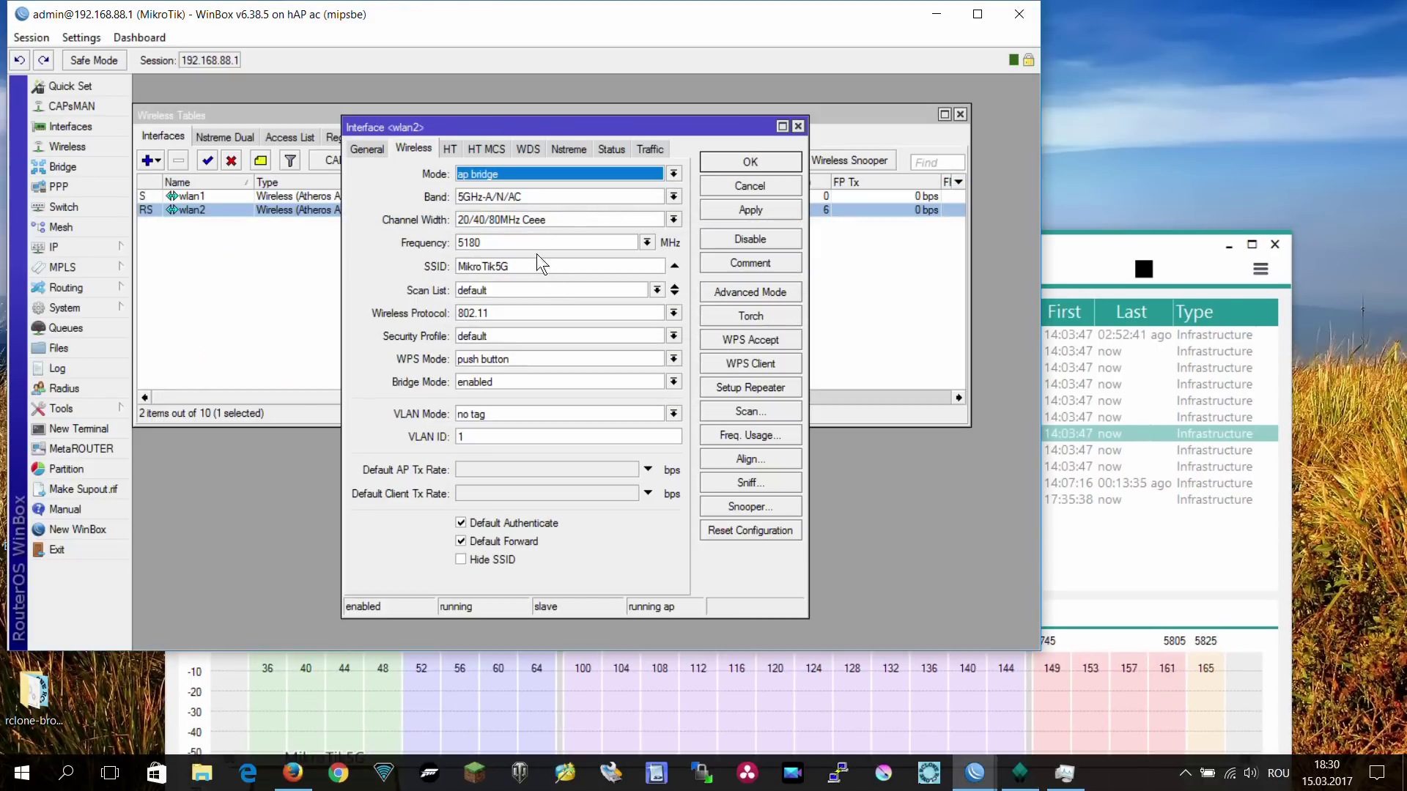
click(676, 226)
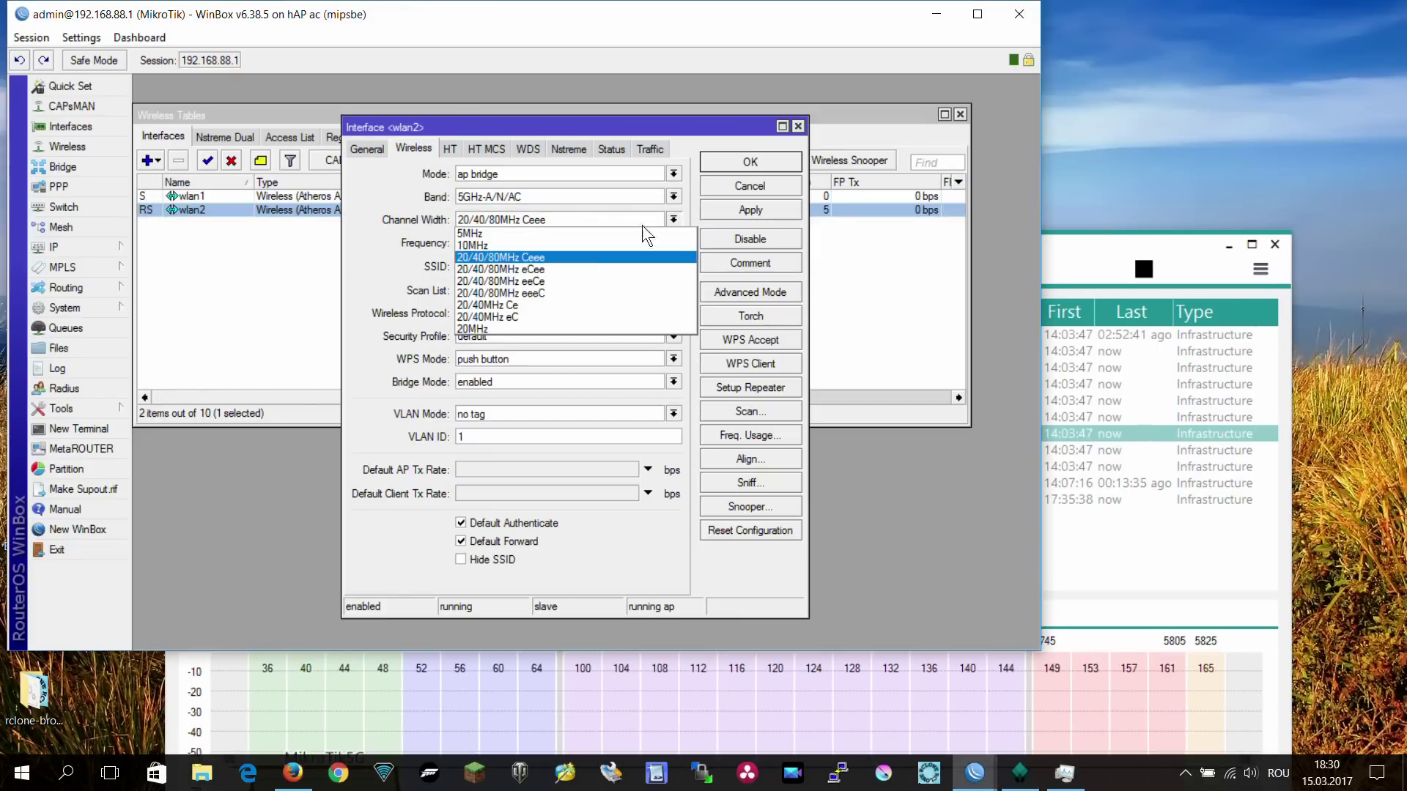
click(525, 306)
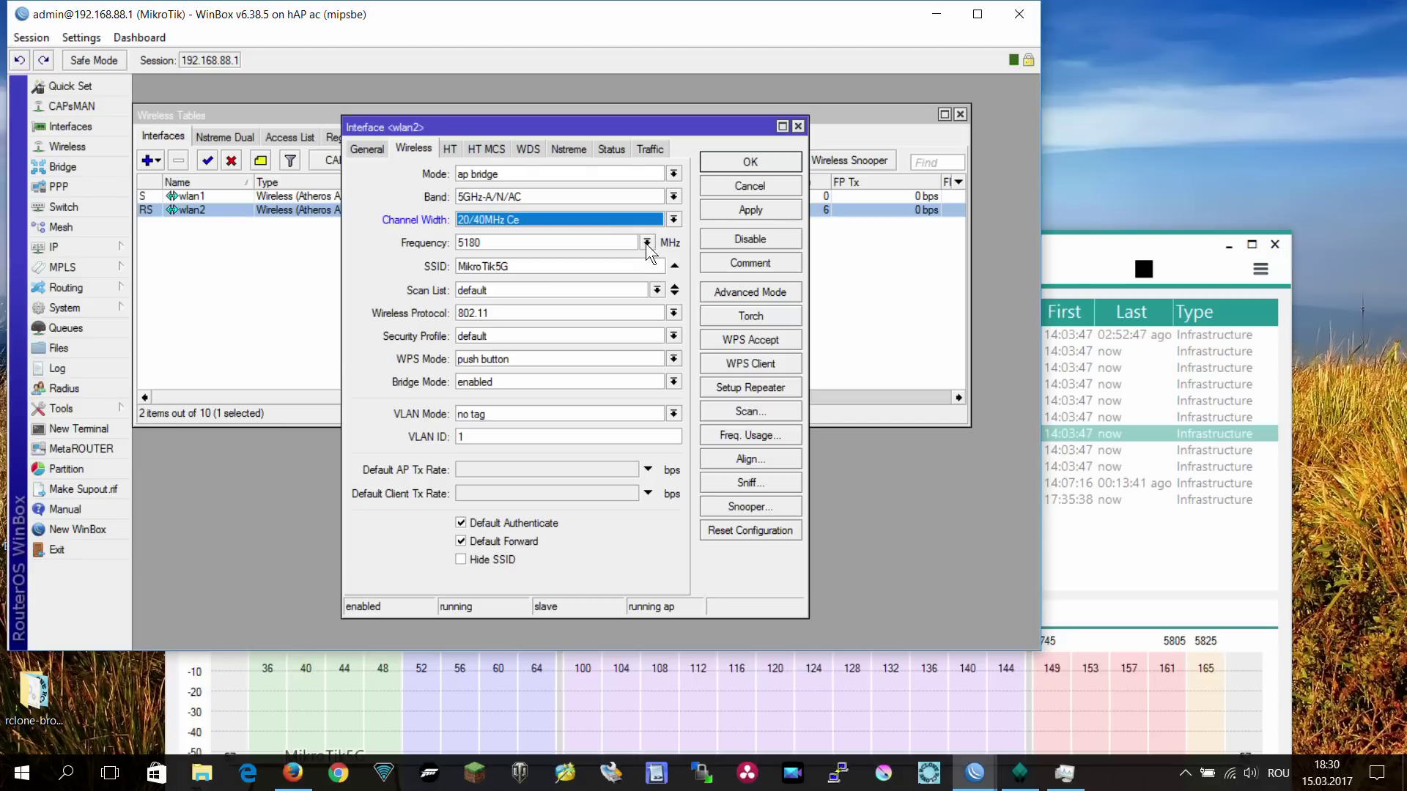
Step: Check the channel frequencies in Acrylic, set wlan2's frequency to 5260 MHz in WinBox, and apply the wireless changes
click(581, 673)
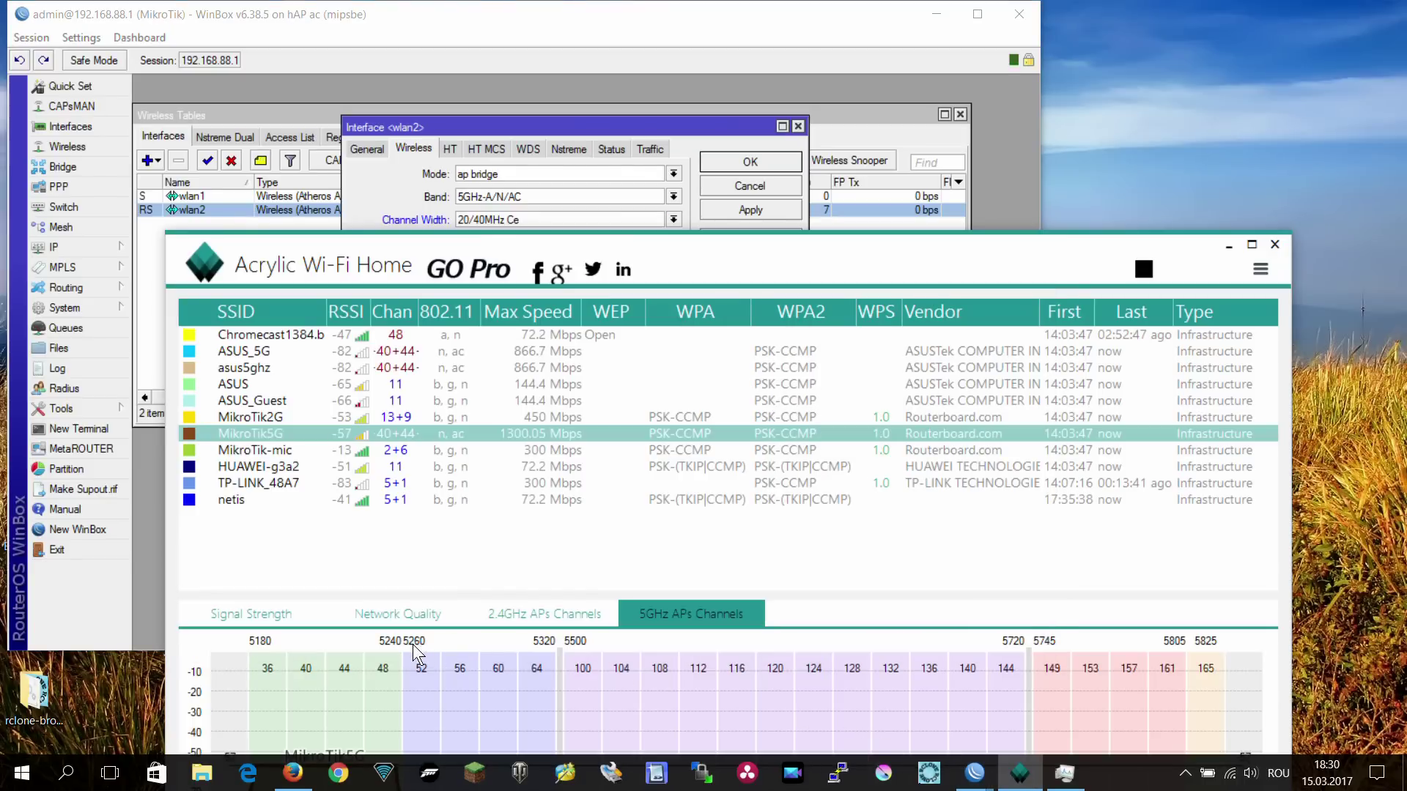
click(512, 125)
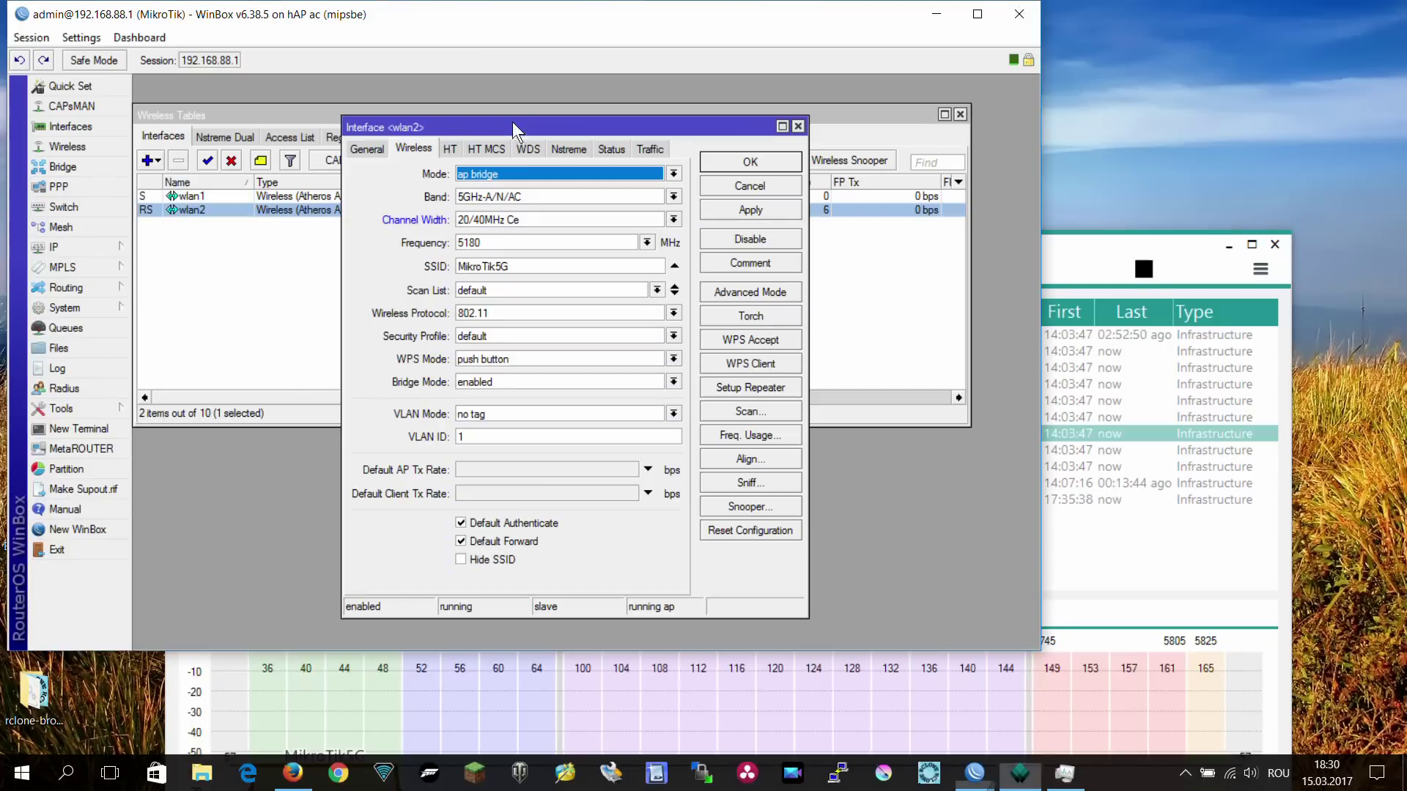
click(646, 243)
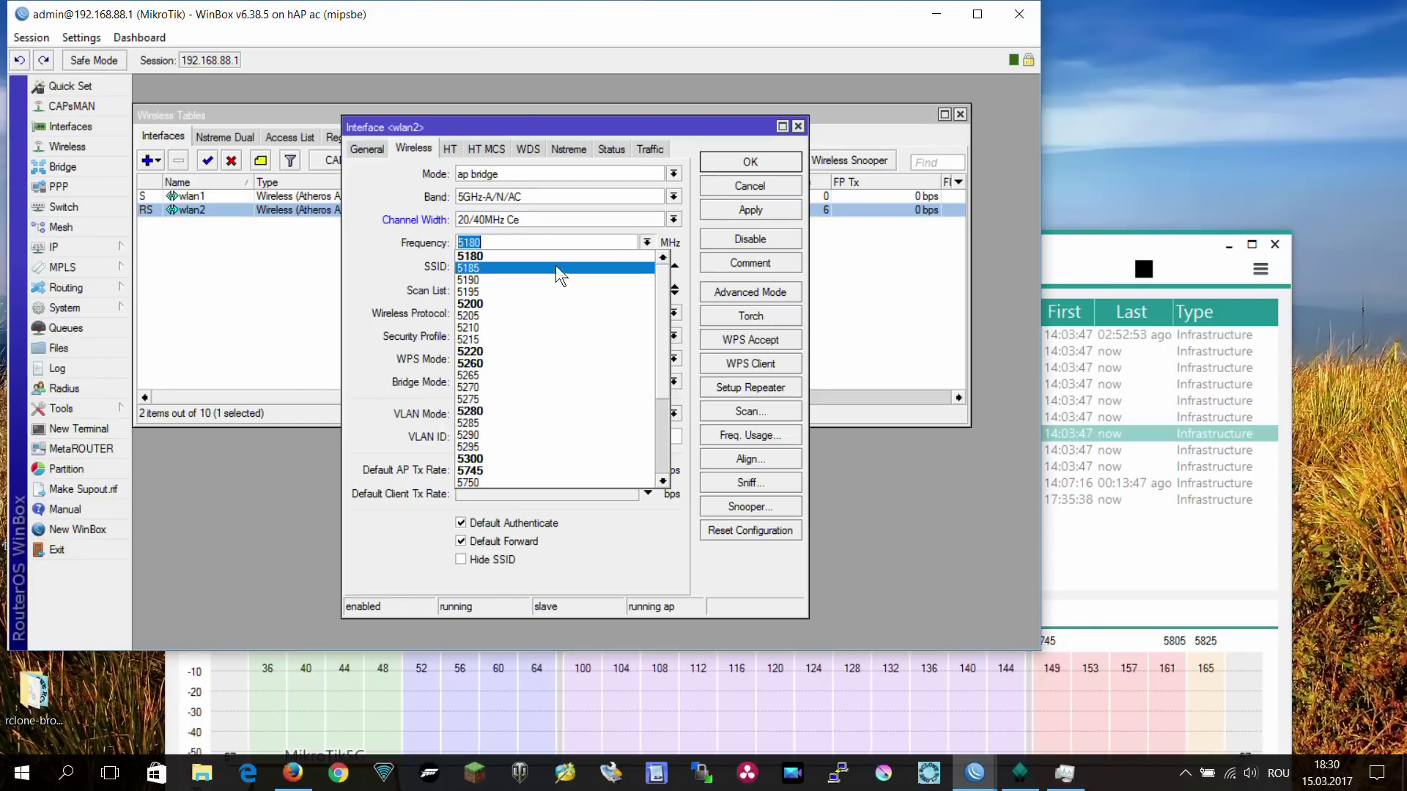
click(512, 363)
click(740, 208)
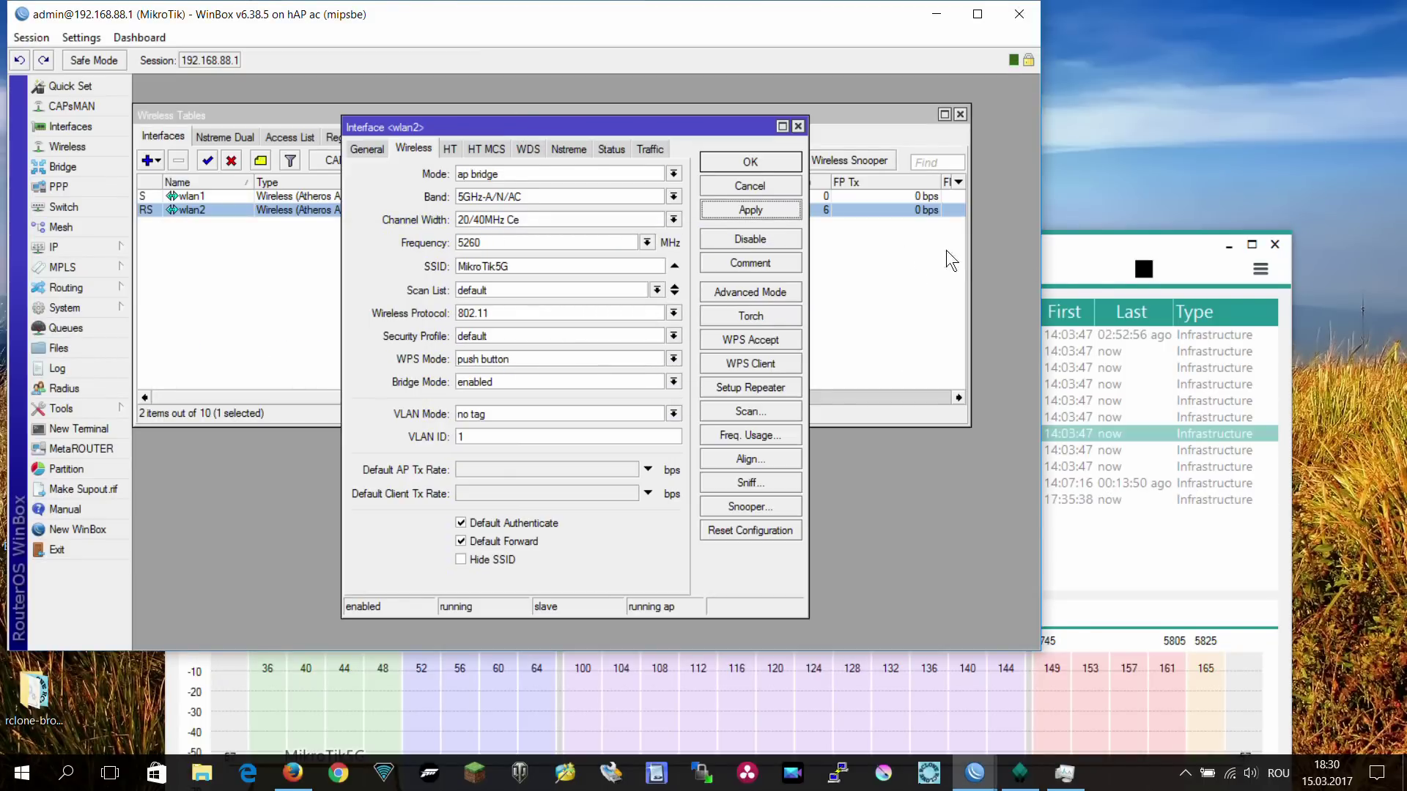
Step: Bring Acrylic Wi-Fi Home fully into view and check MikroTik5G's channel placement in the 5 GHz graph
click(1074, 251)
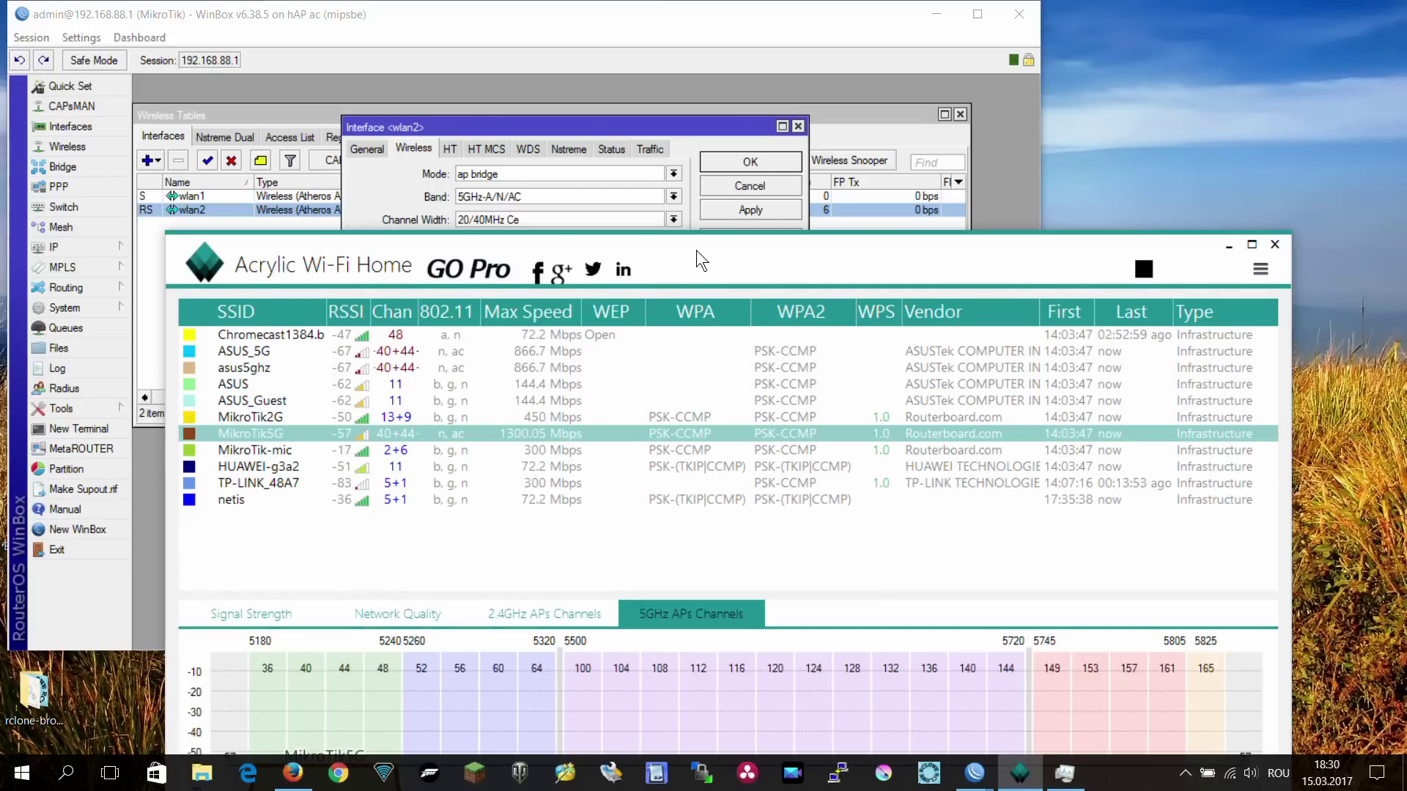
drag(697, 250, 667, 80)
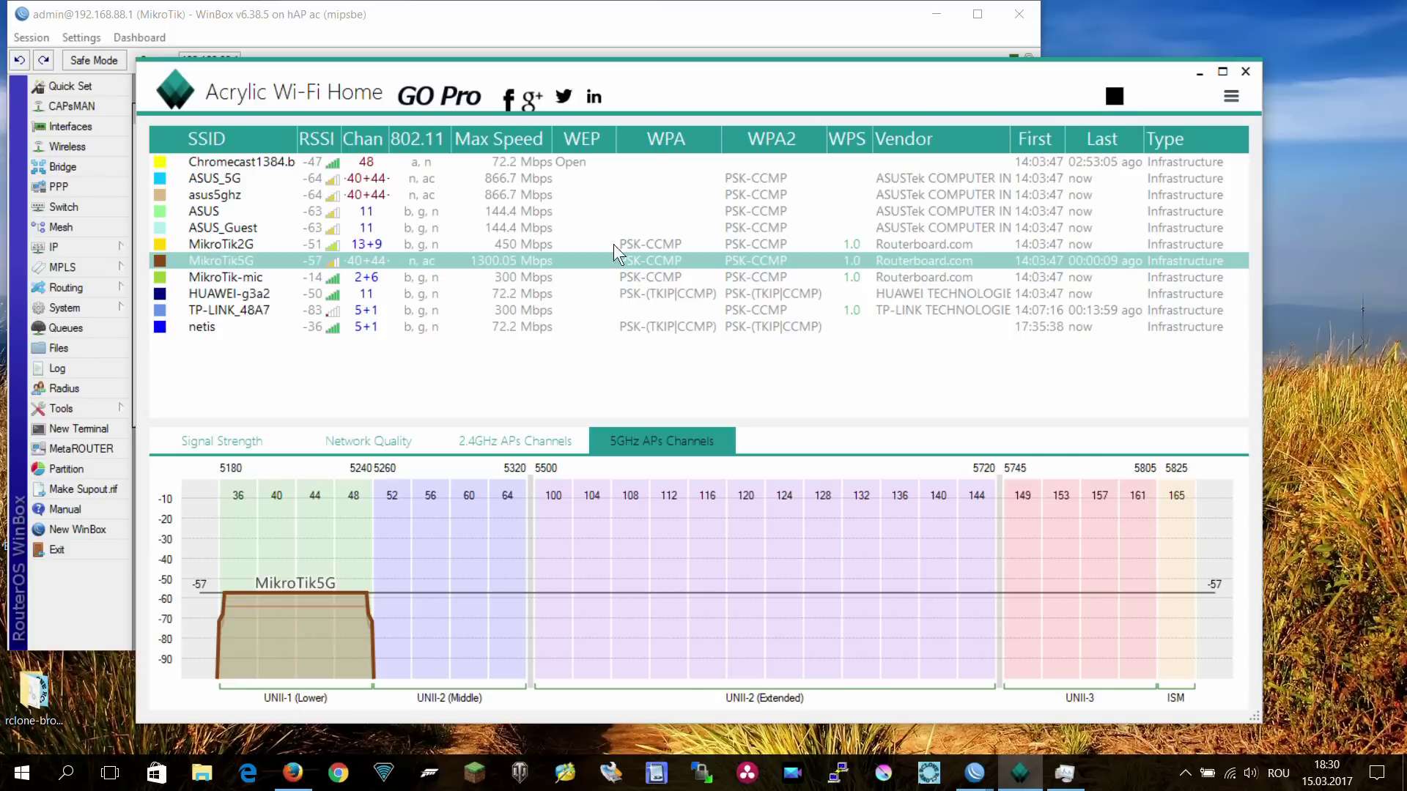
mouse_move(657, 81)
mouse_down()
mouse_move(705, 85)
mouse_move(679, 88)
mouse_up()
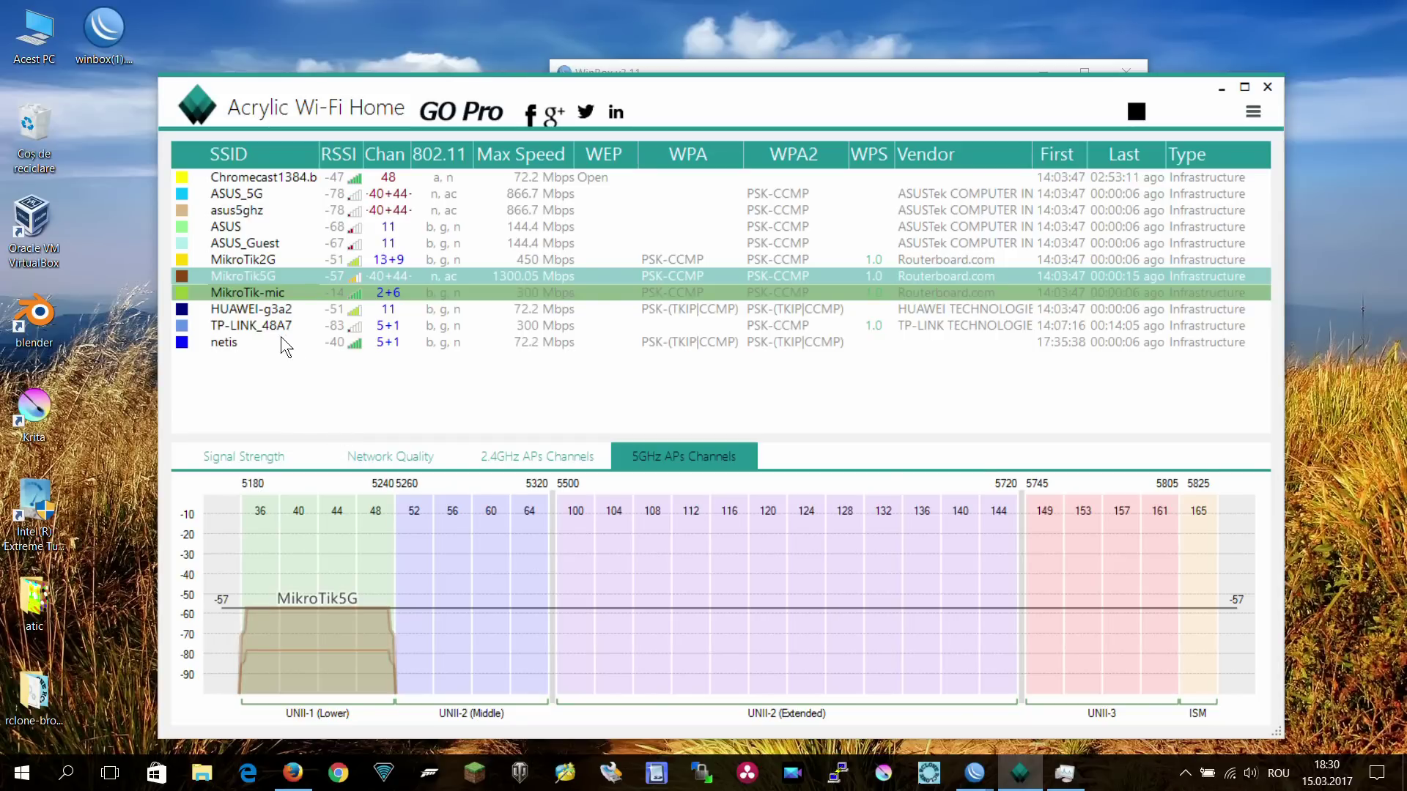
click(281, 311)
click(279, 295)
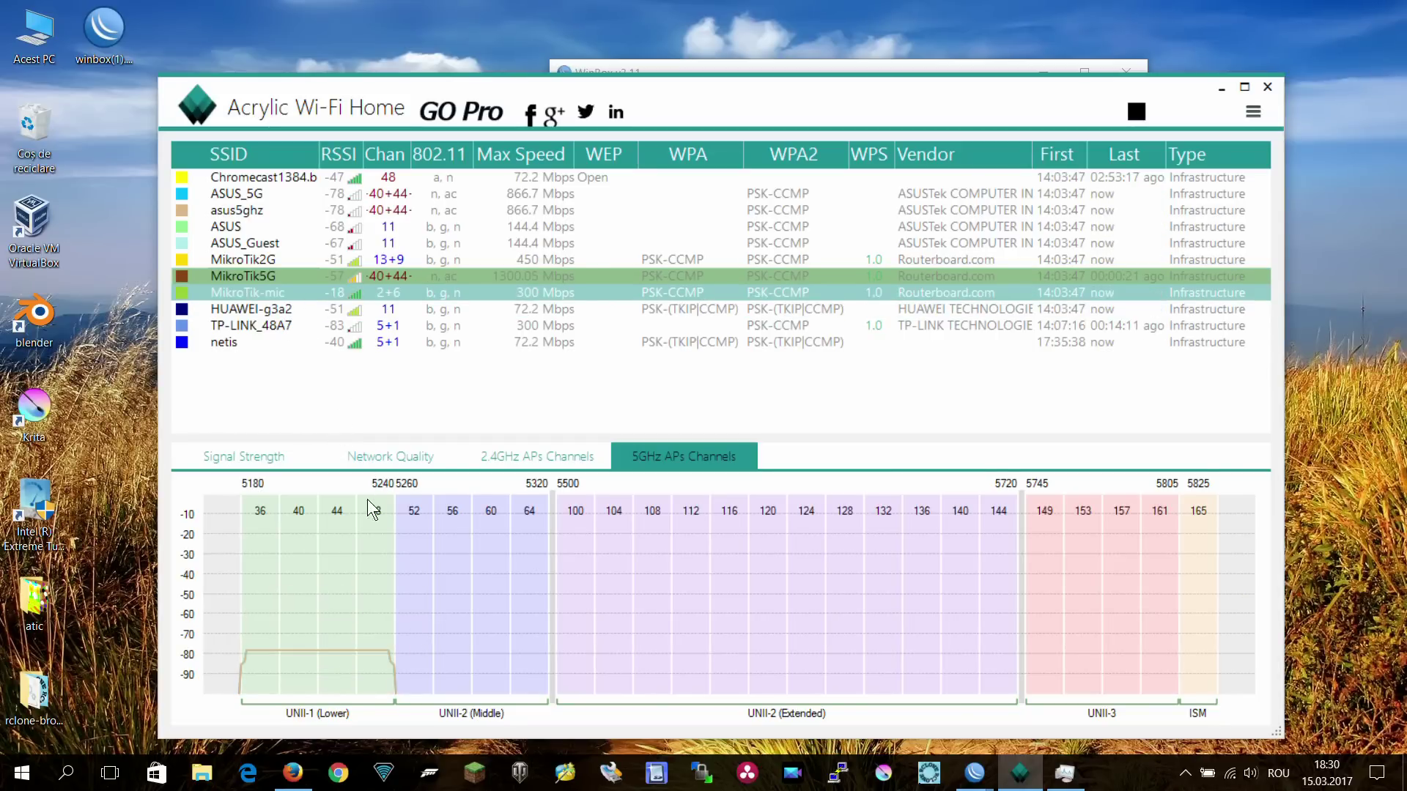
click(270, 278)
click(252, 295)
click(253, 277)
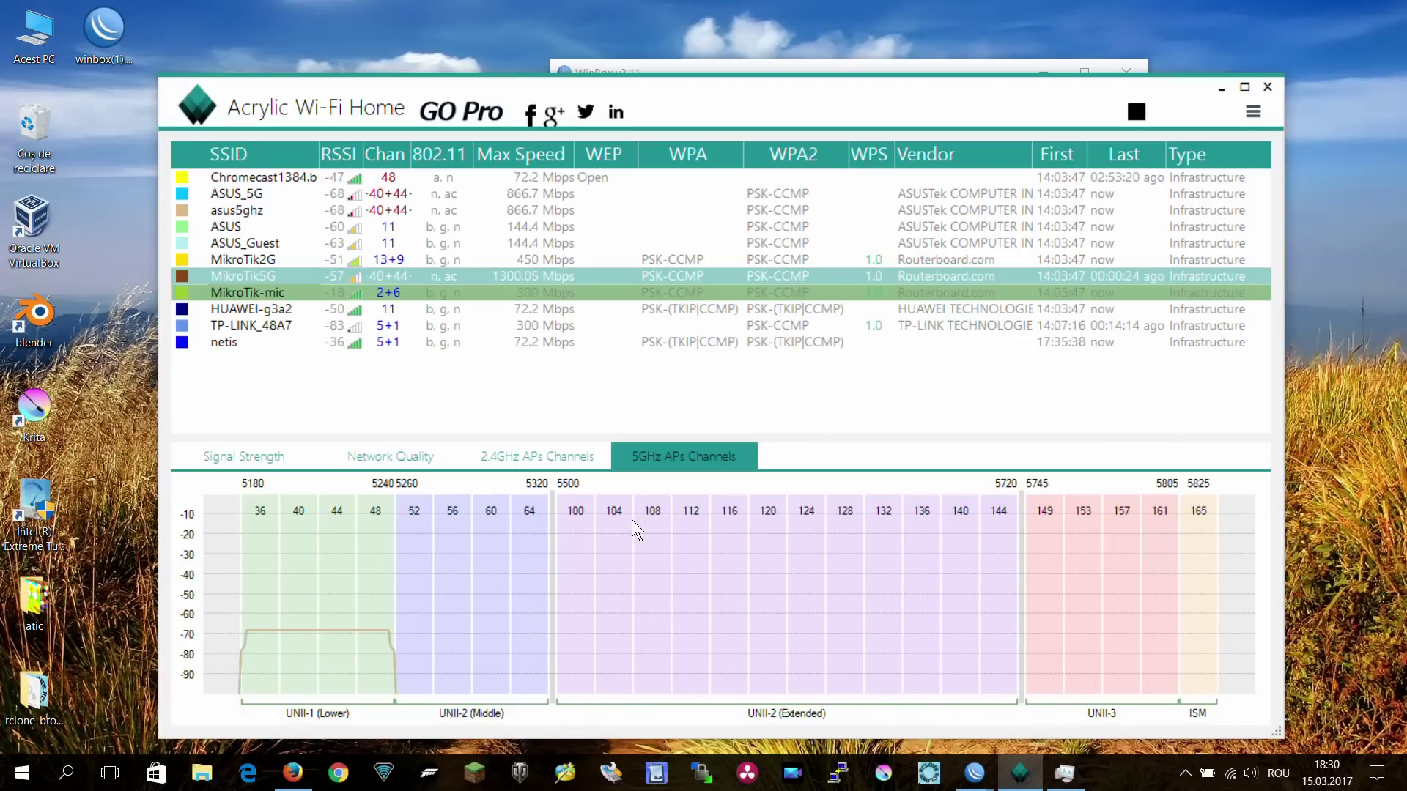
Step: Check the available Wi-Fi networks and reconnect the computer to MikroTik5G
click(1235, 779)
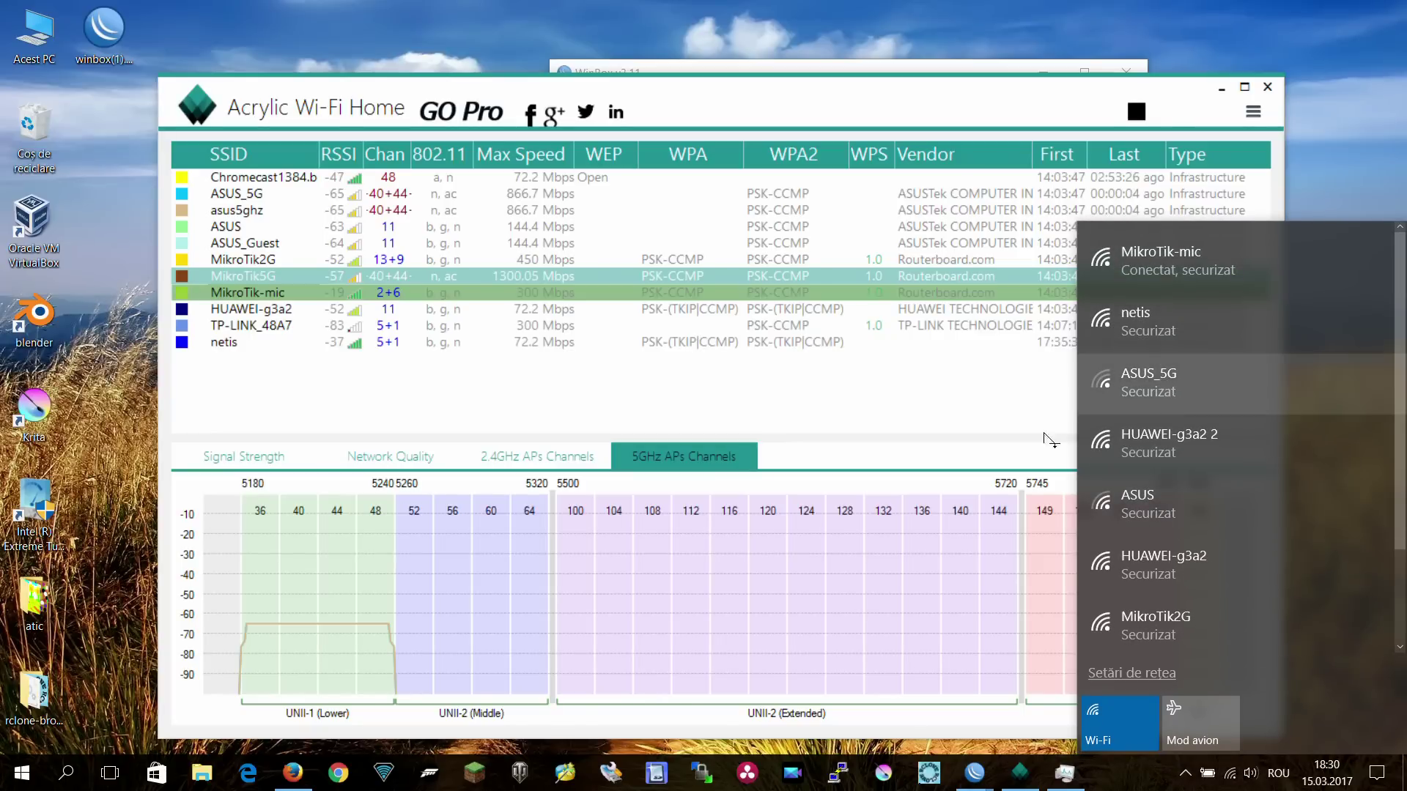
click(485, 405)
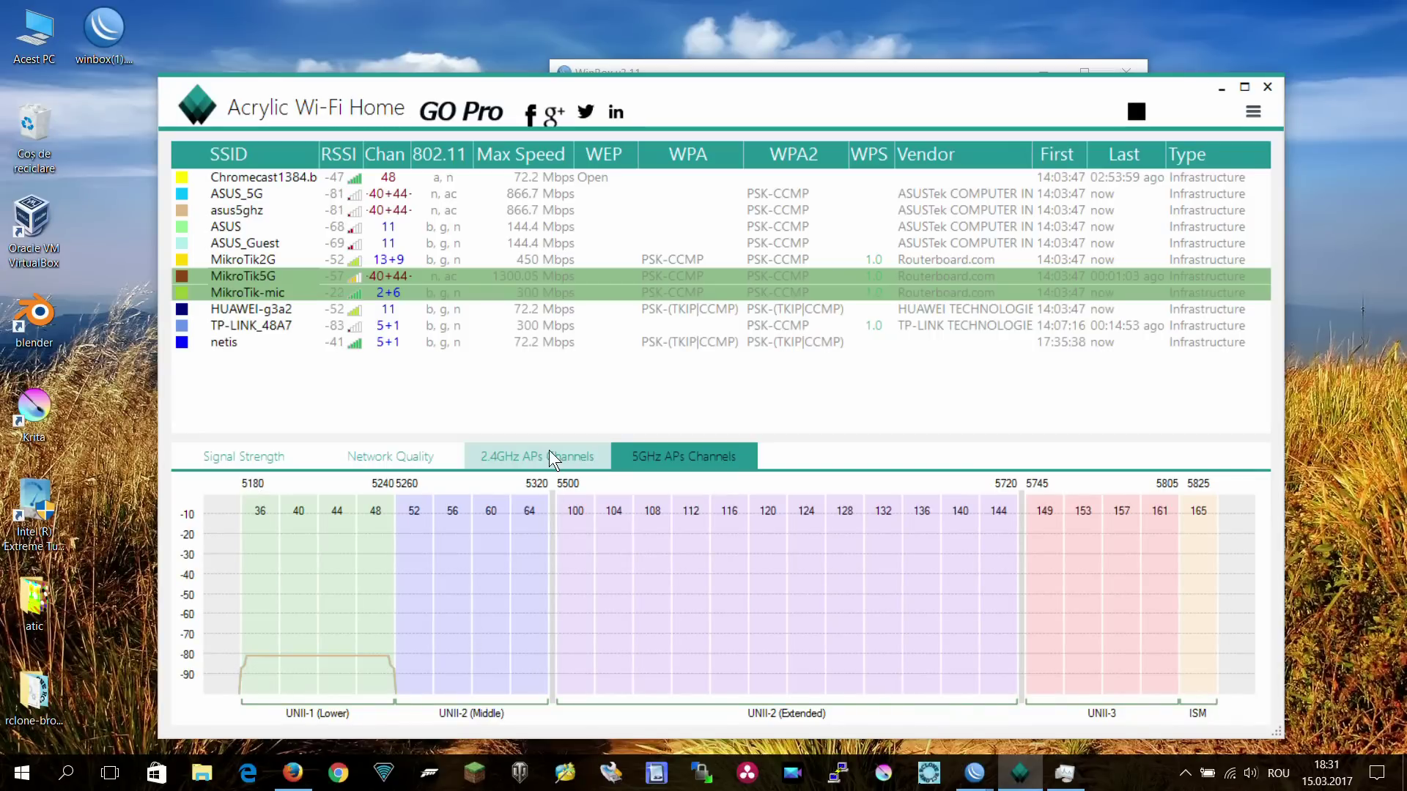
click(1229, 775)
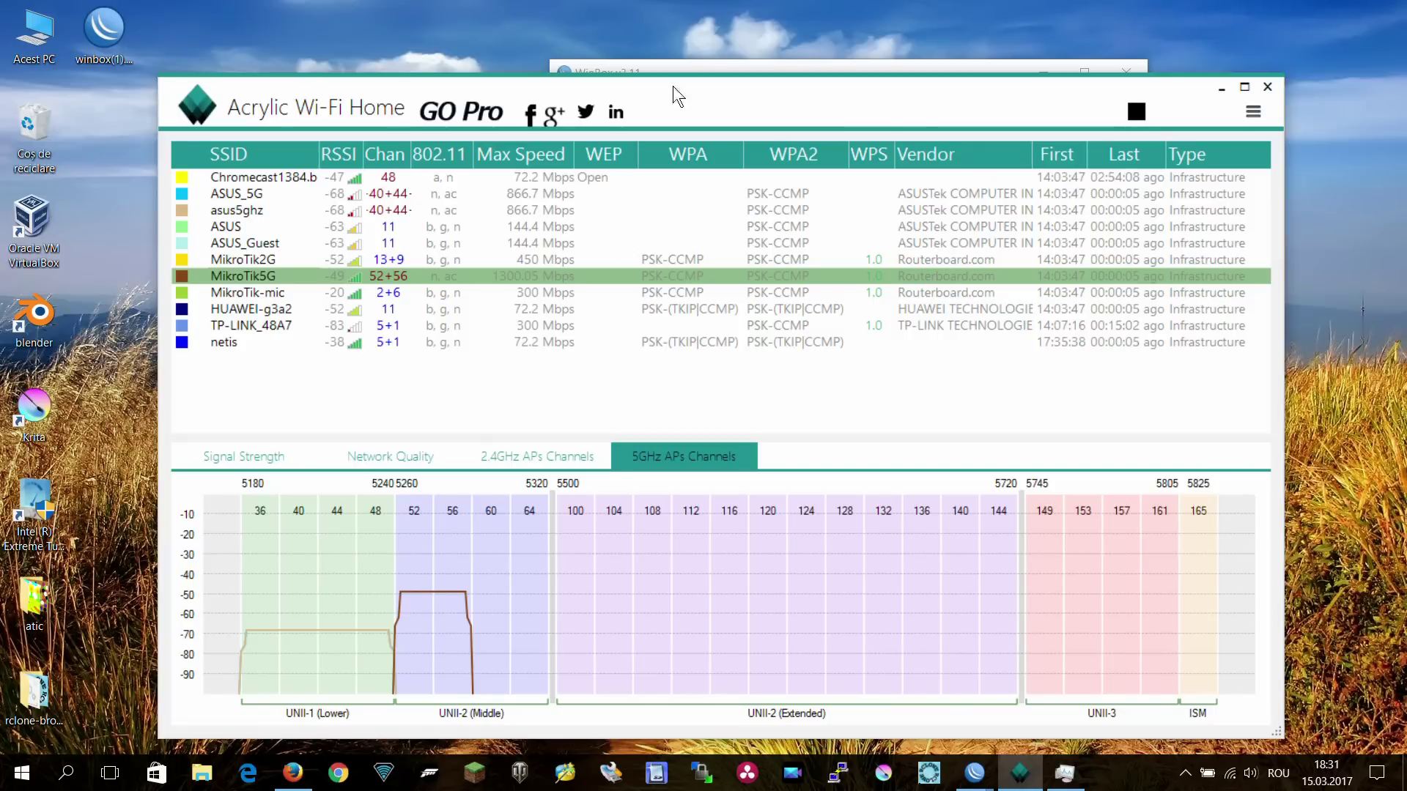
Step: Reconnect WinBox to the router at 192.168.88.1 and compare wlan2's frequency with MikroTik5G's position in Acrylic's 5 GHz graph
click(681, 63)
click(935, 213)
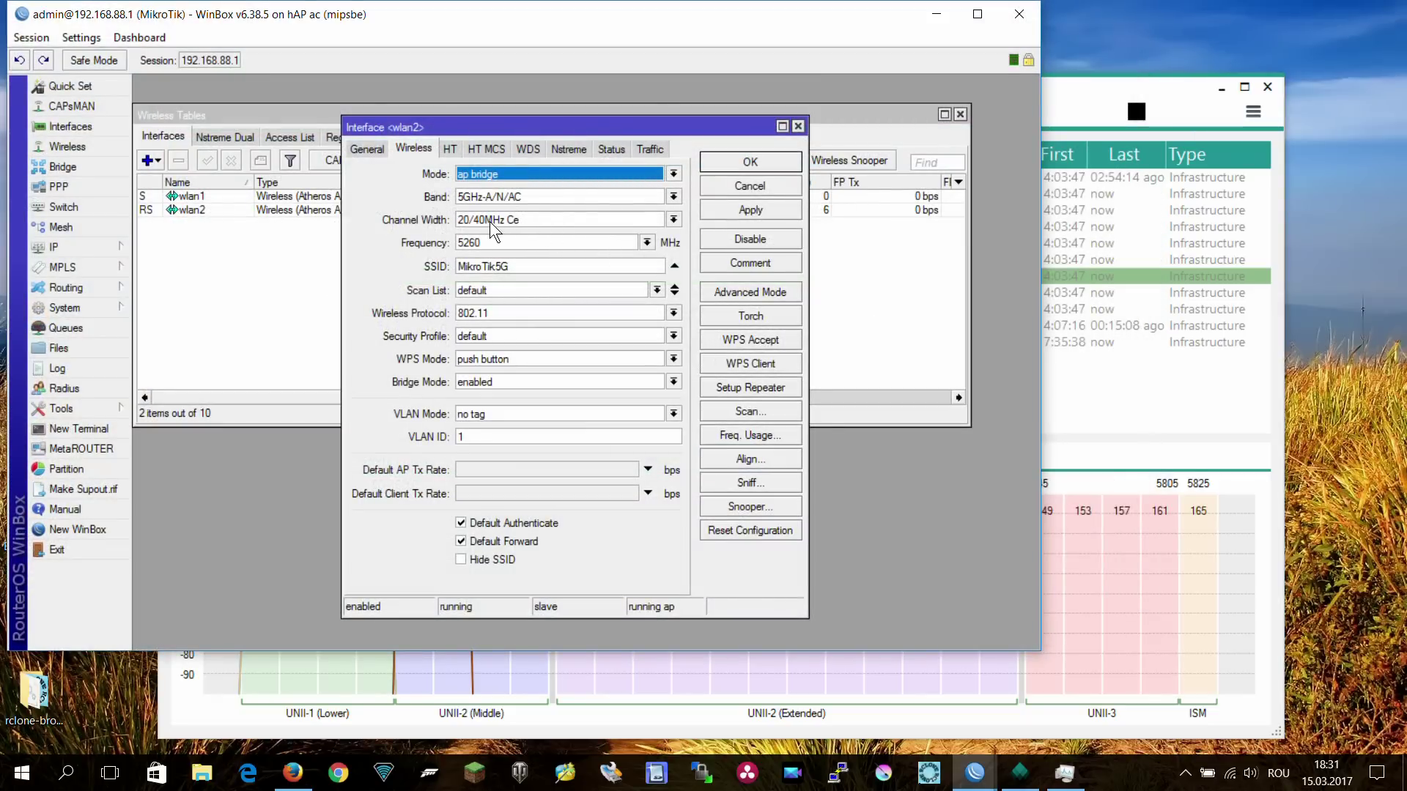
double_click(478, 242)
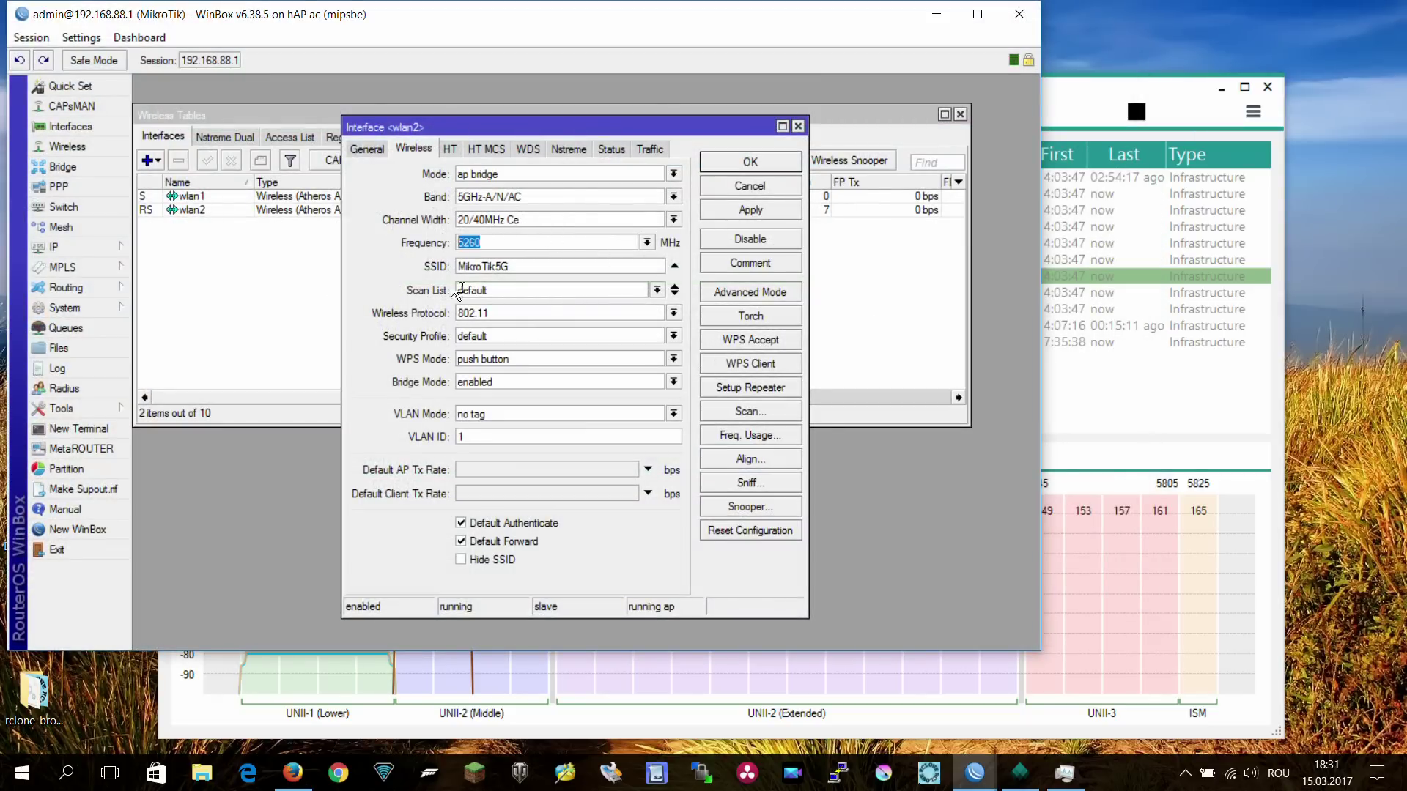
click(454, 684)
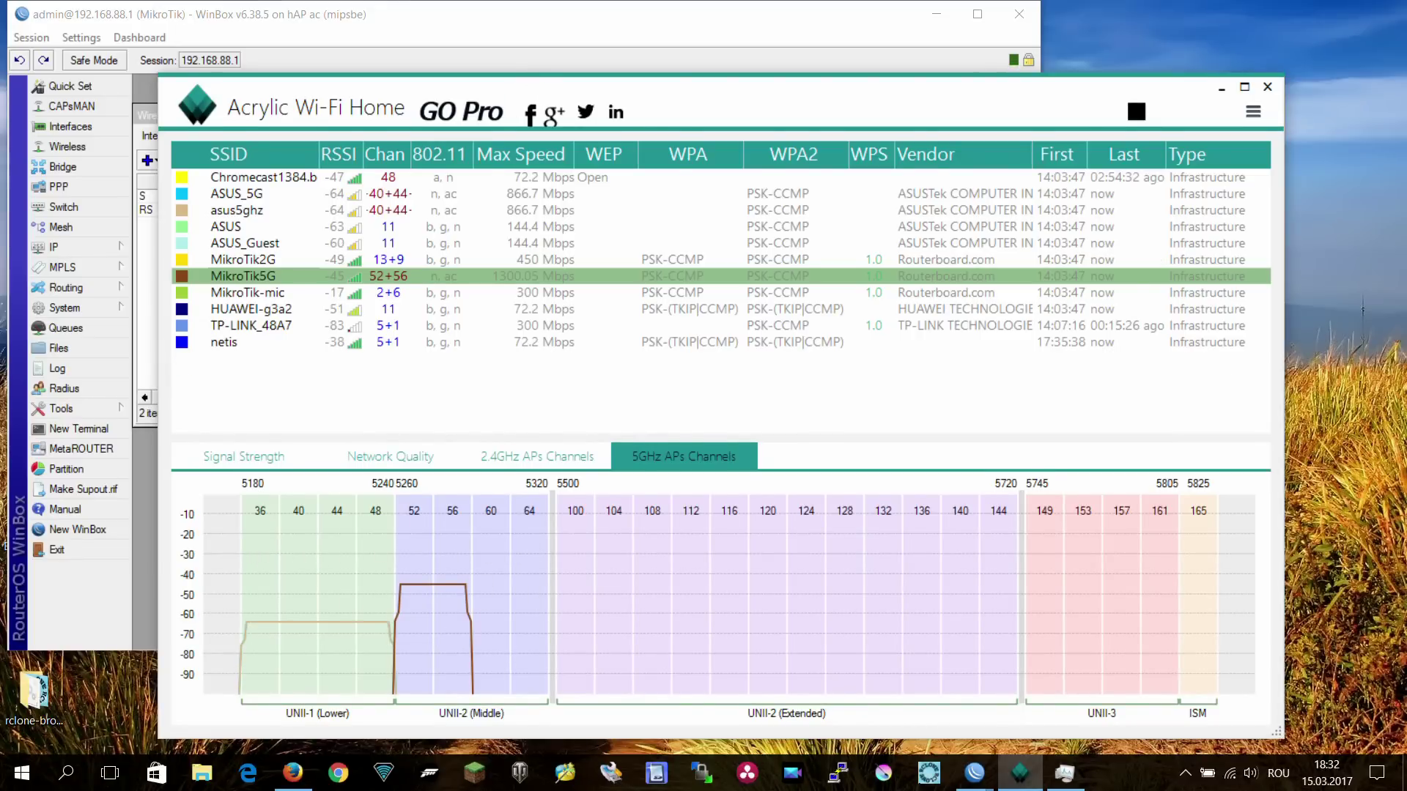
Step: Return to WinBox, set wlan2's channel width to 20/40/80MHz Ceee, and apply the wireless changes
drag(544, 88, 565, 301)
click(505, 125)
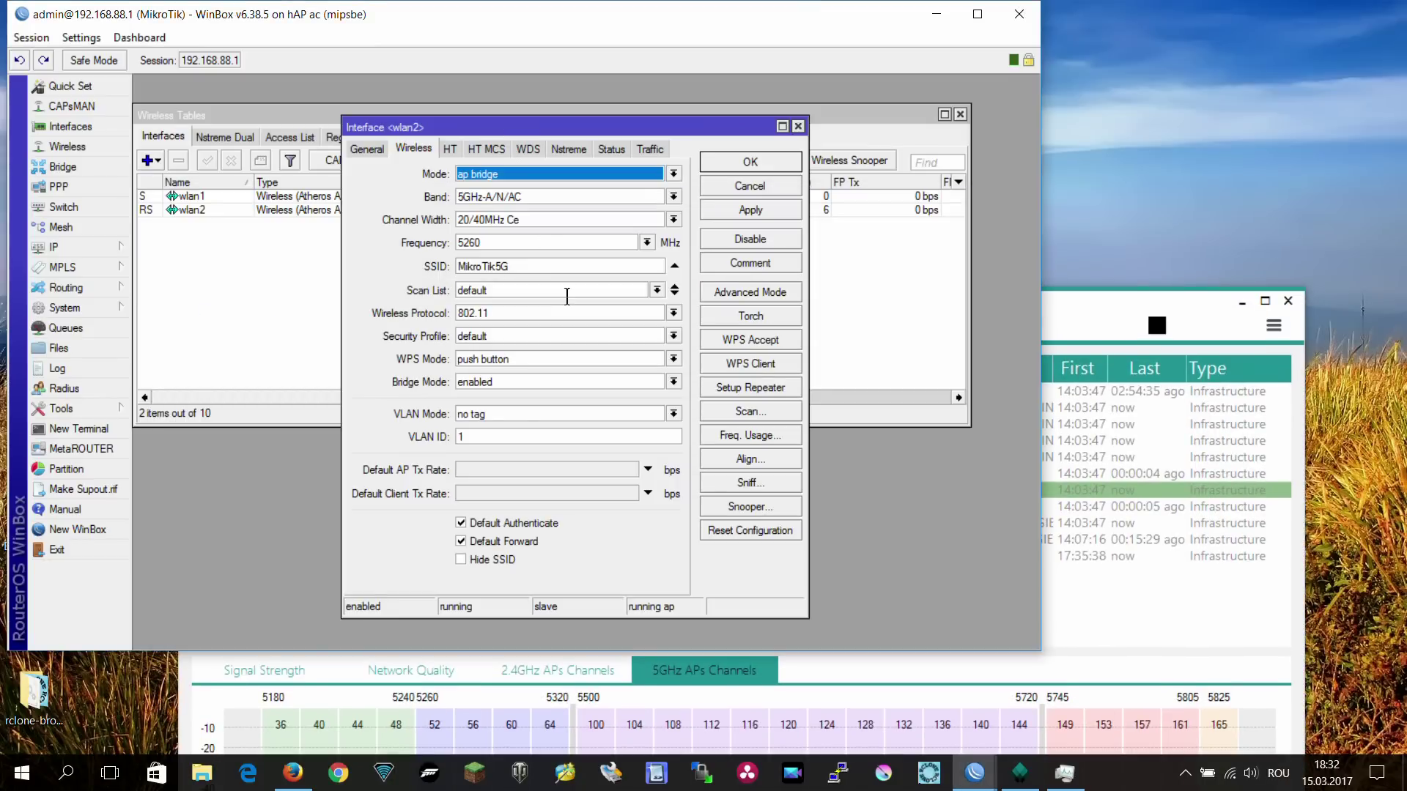
click(675, 218)
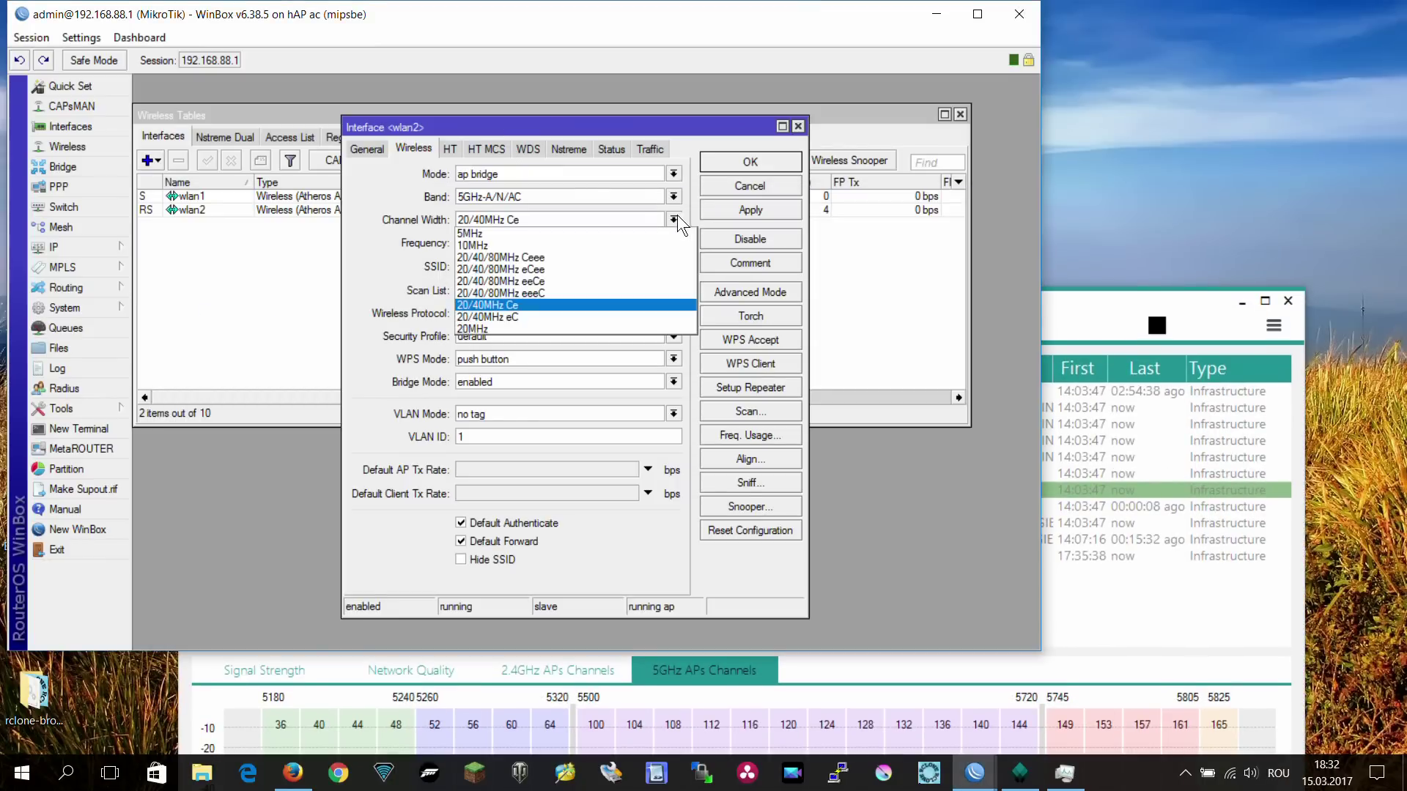
click(547, 258)
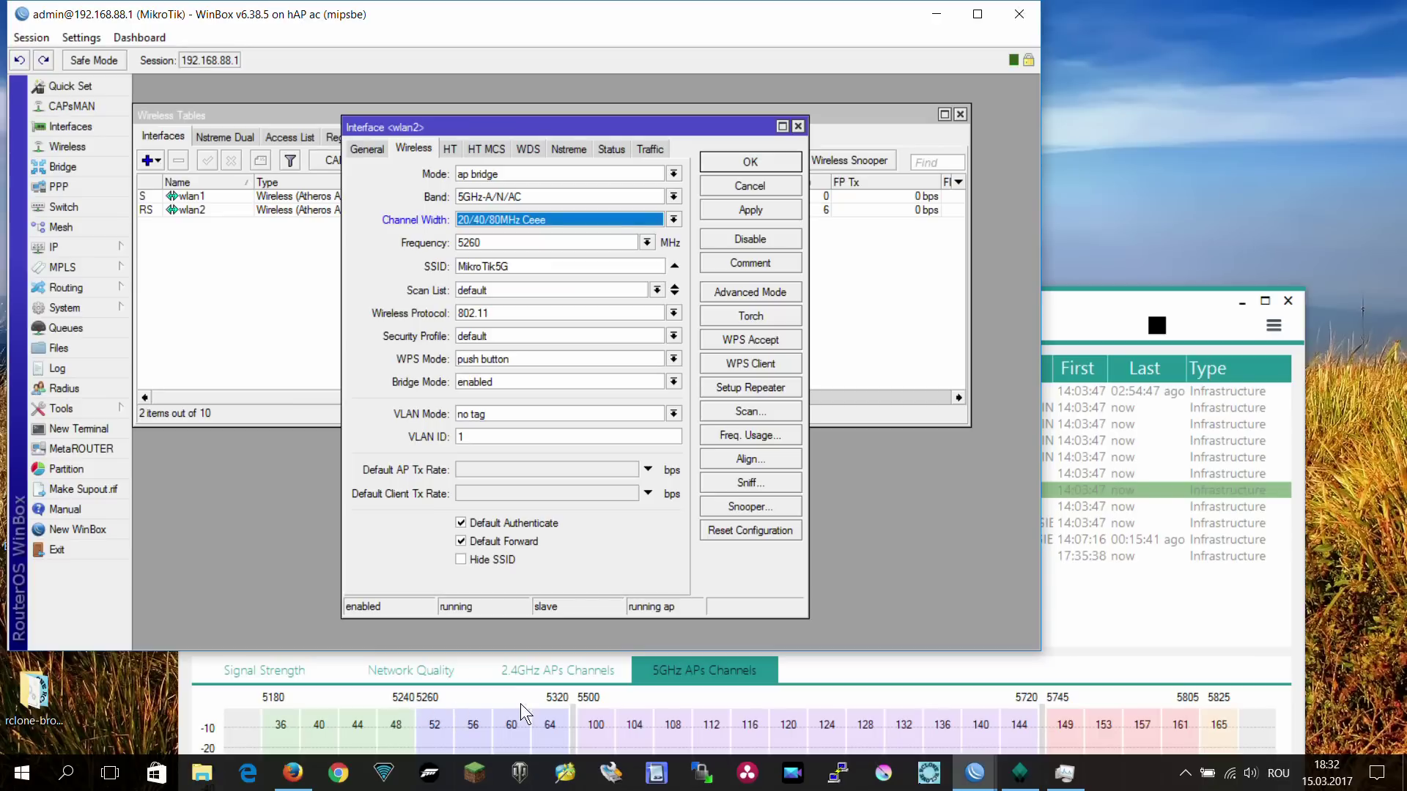
click(766, 220)
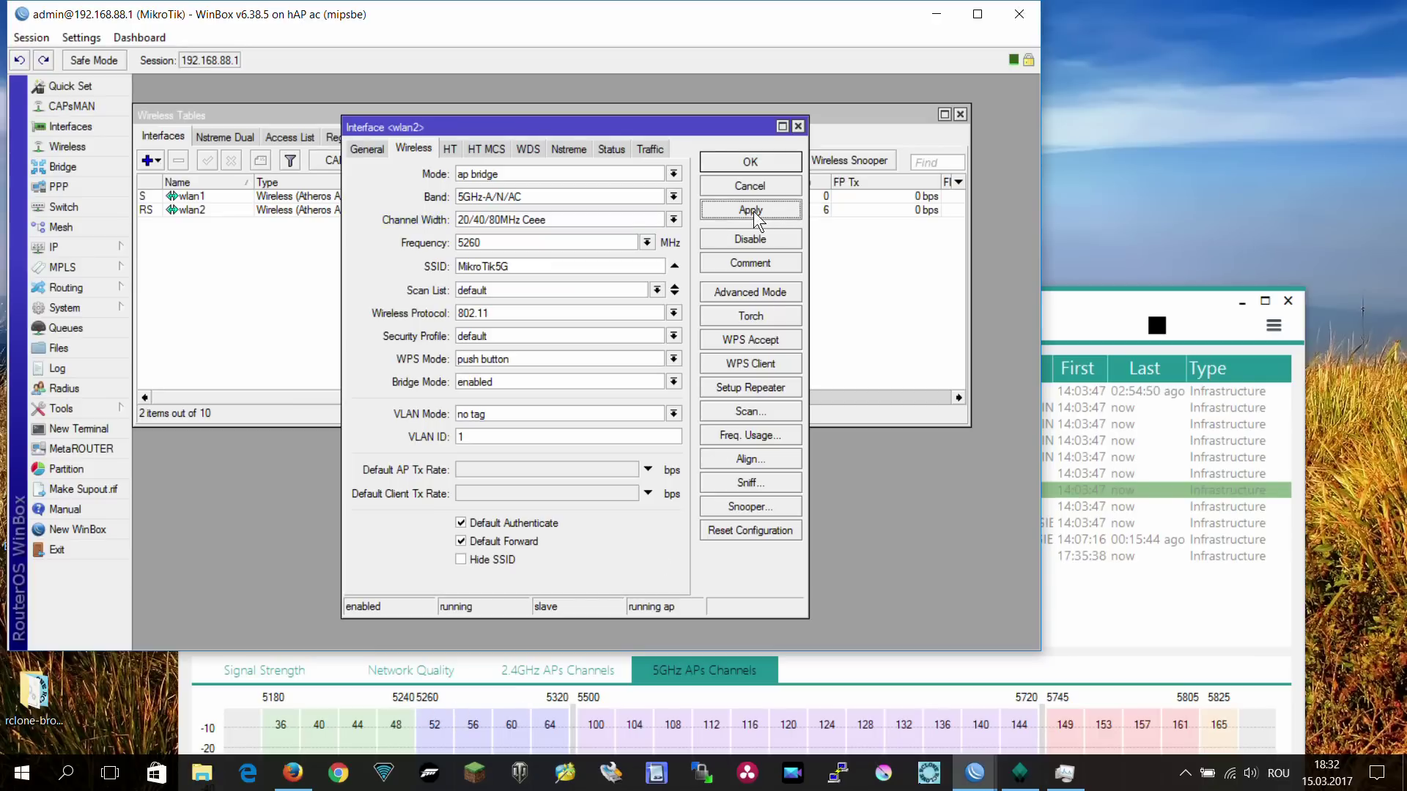
Step: Switch to Acrylic Wi-Fi Home, show the 2.4 GHz channel graph, and highlight the netis network in it
drag(1054, 298, 1018, 64)
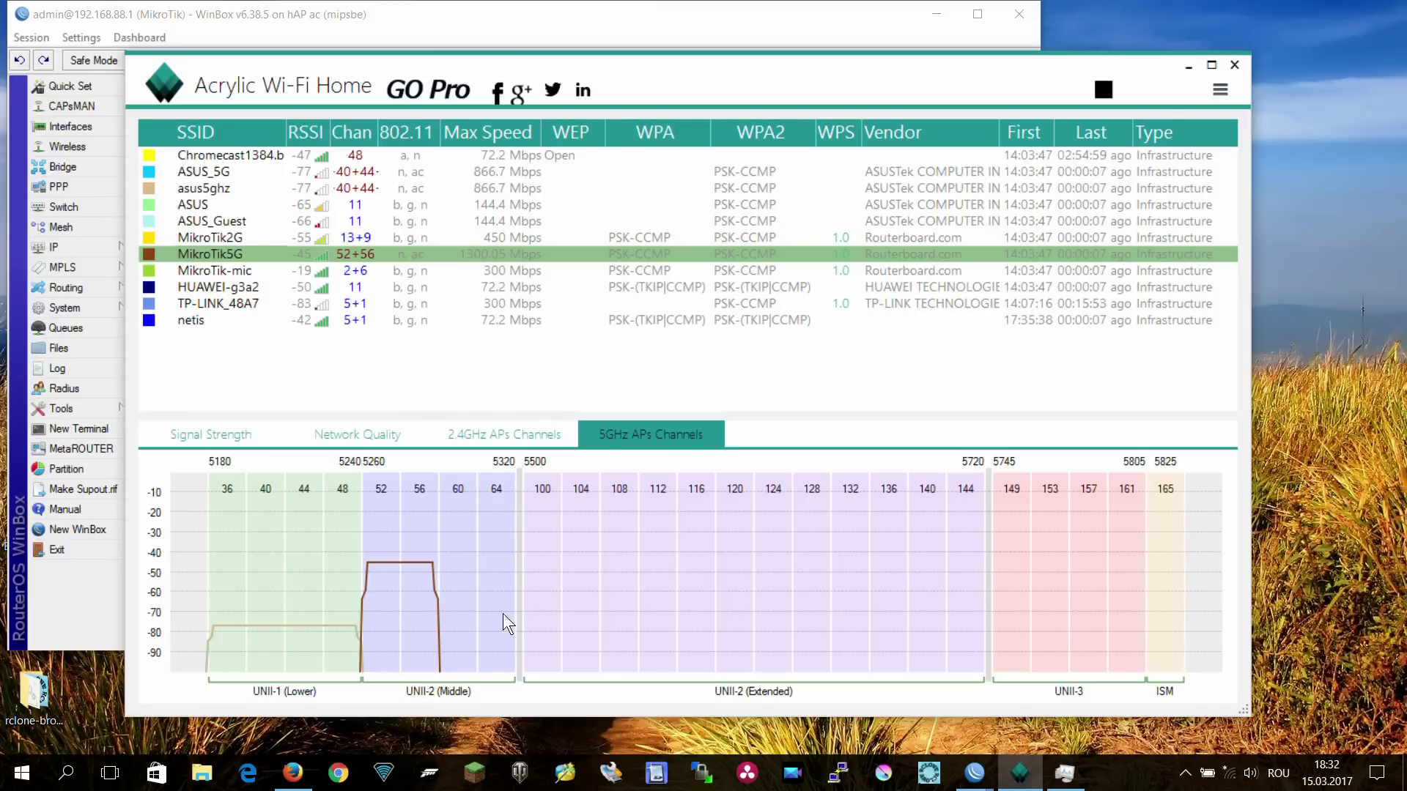
click(513, 439)
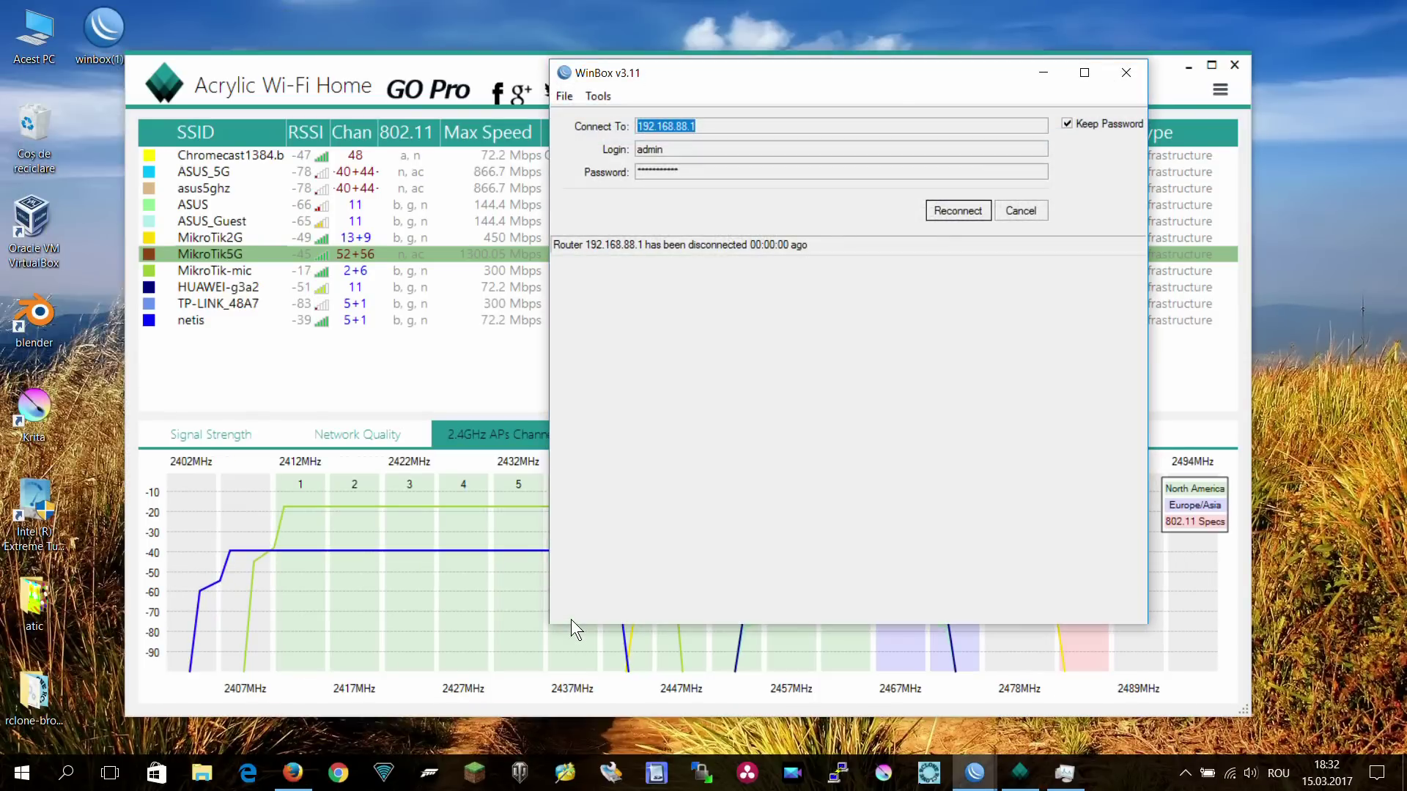
click(501, 71)
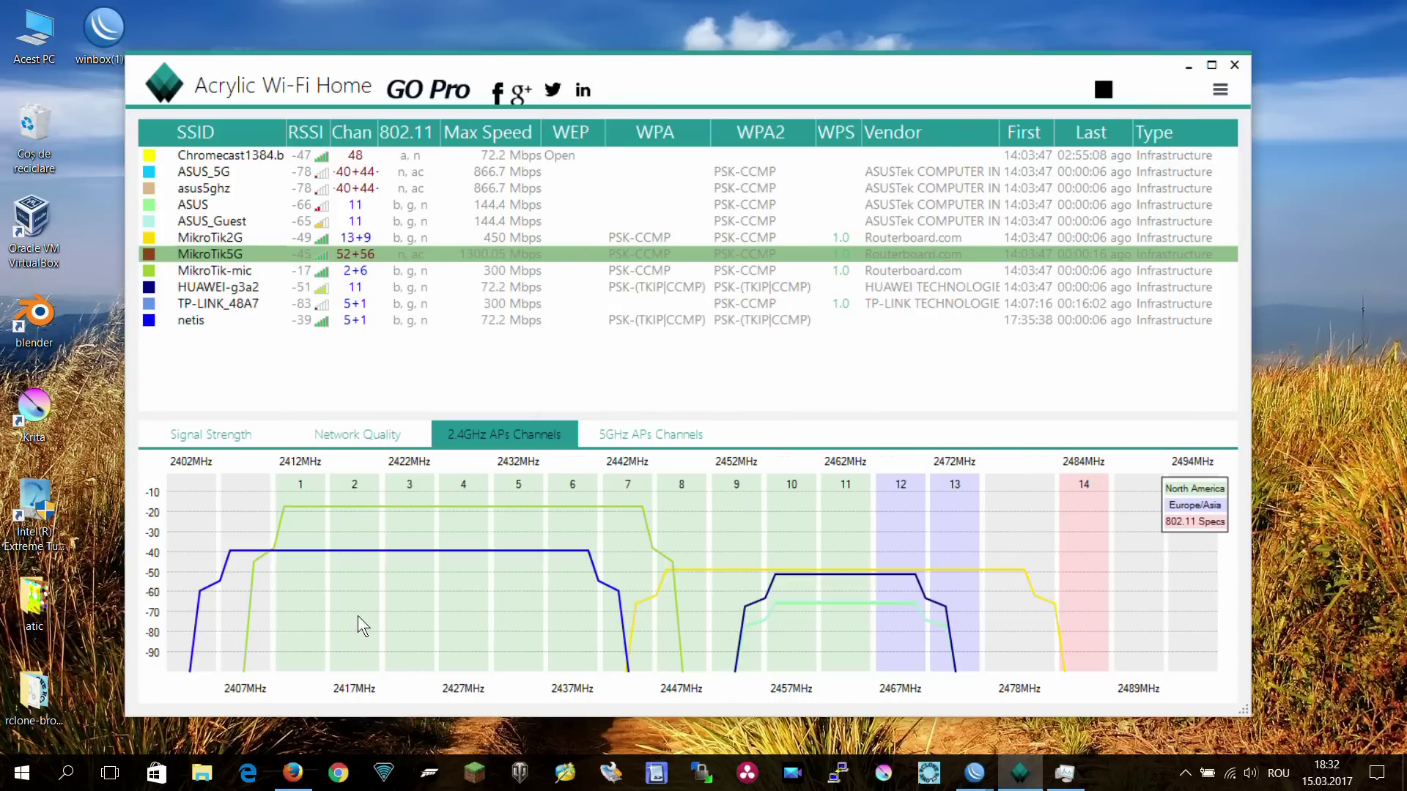
click(194, 327)
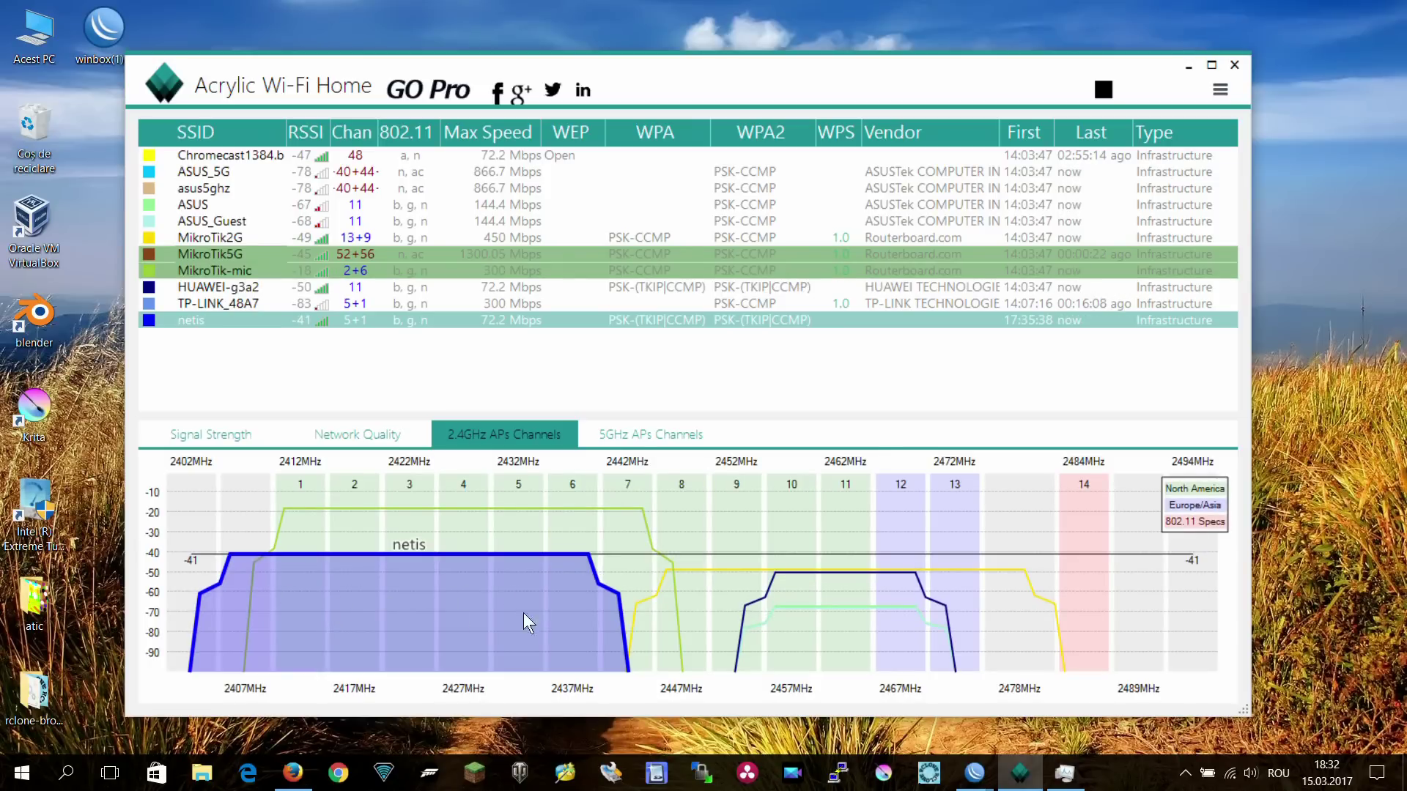
Step: Connect the computer to the netis Wi-Fi network
click(1186, 775)
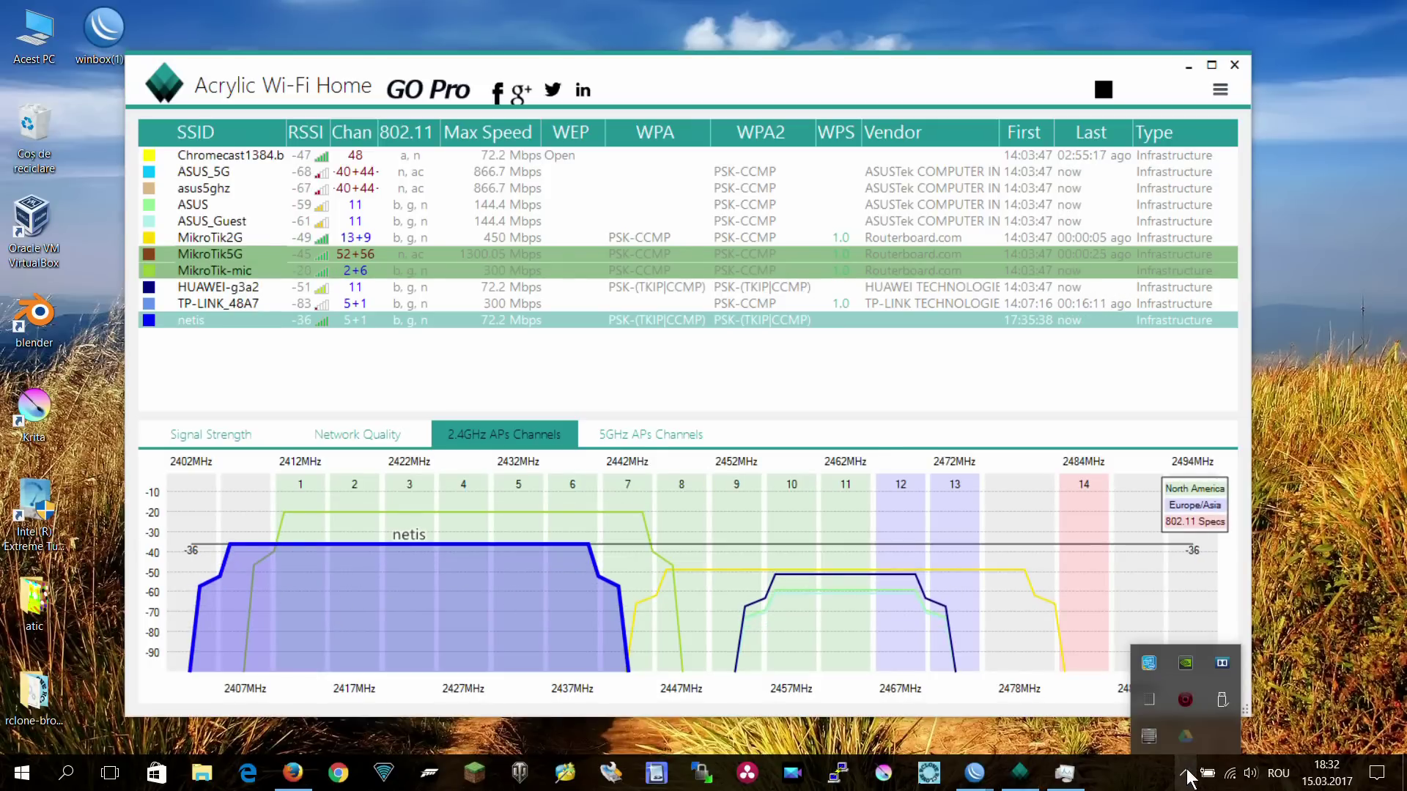
click(1232, 774)
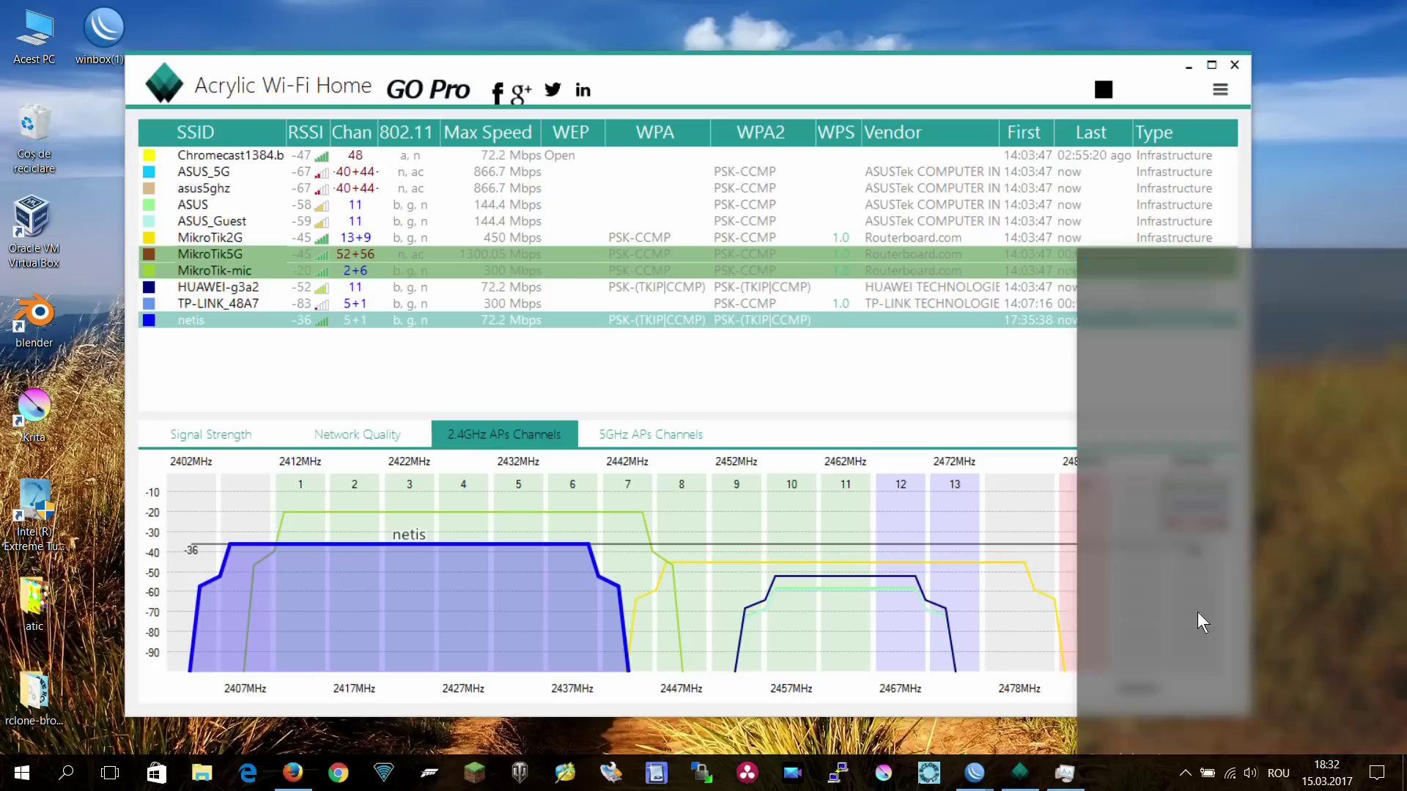
click(1139, 331)
click(1262, 402)
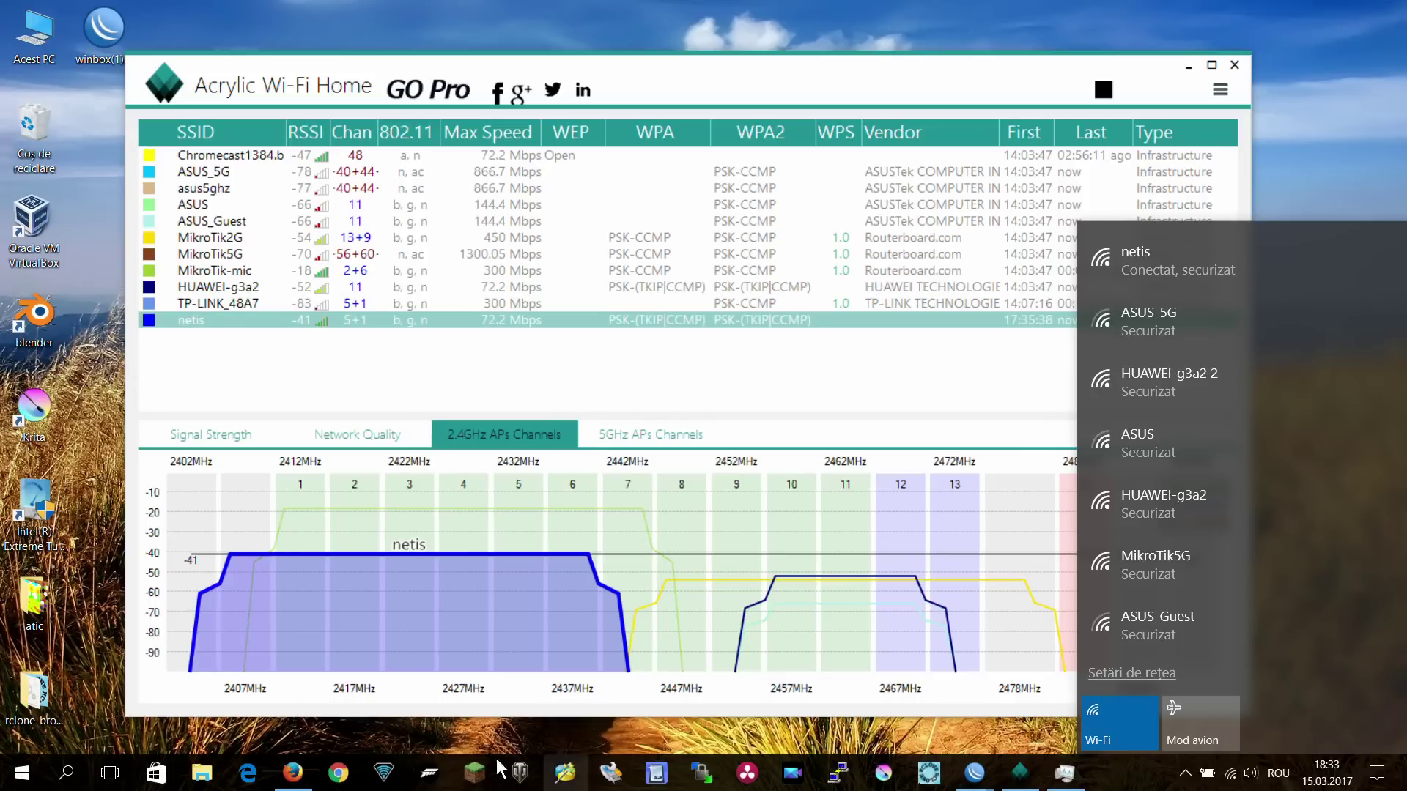
Step: Switch to Firefox, reload the netis router page at 192.168.10.1, and open its wireless settings
click(292, 773)
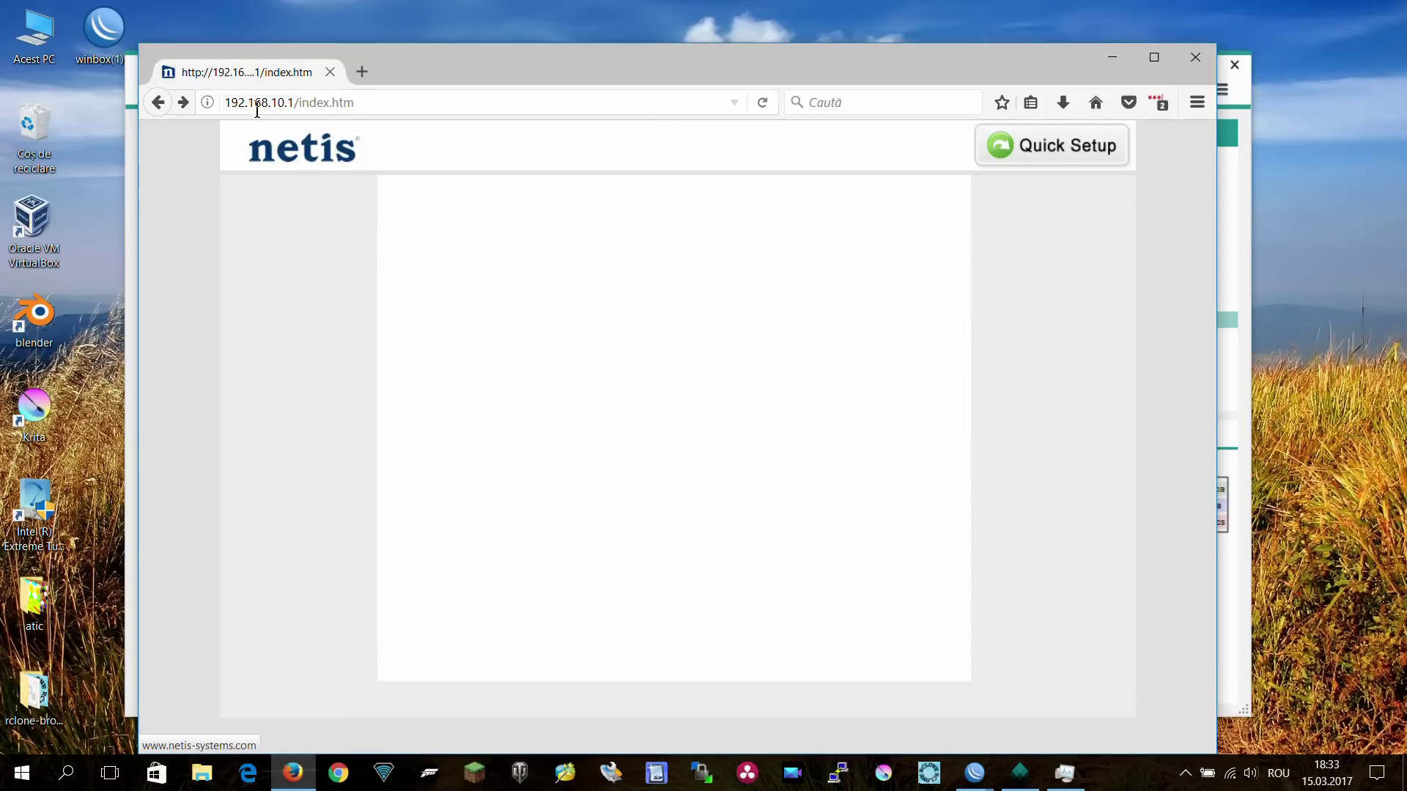
click(767, 112)
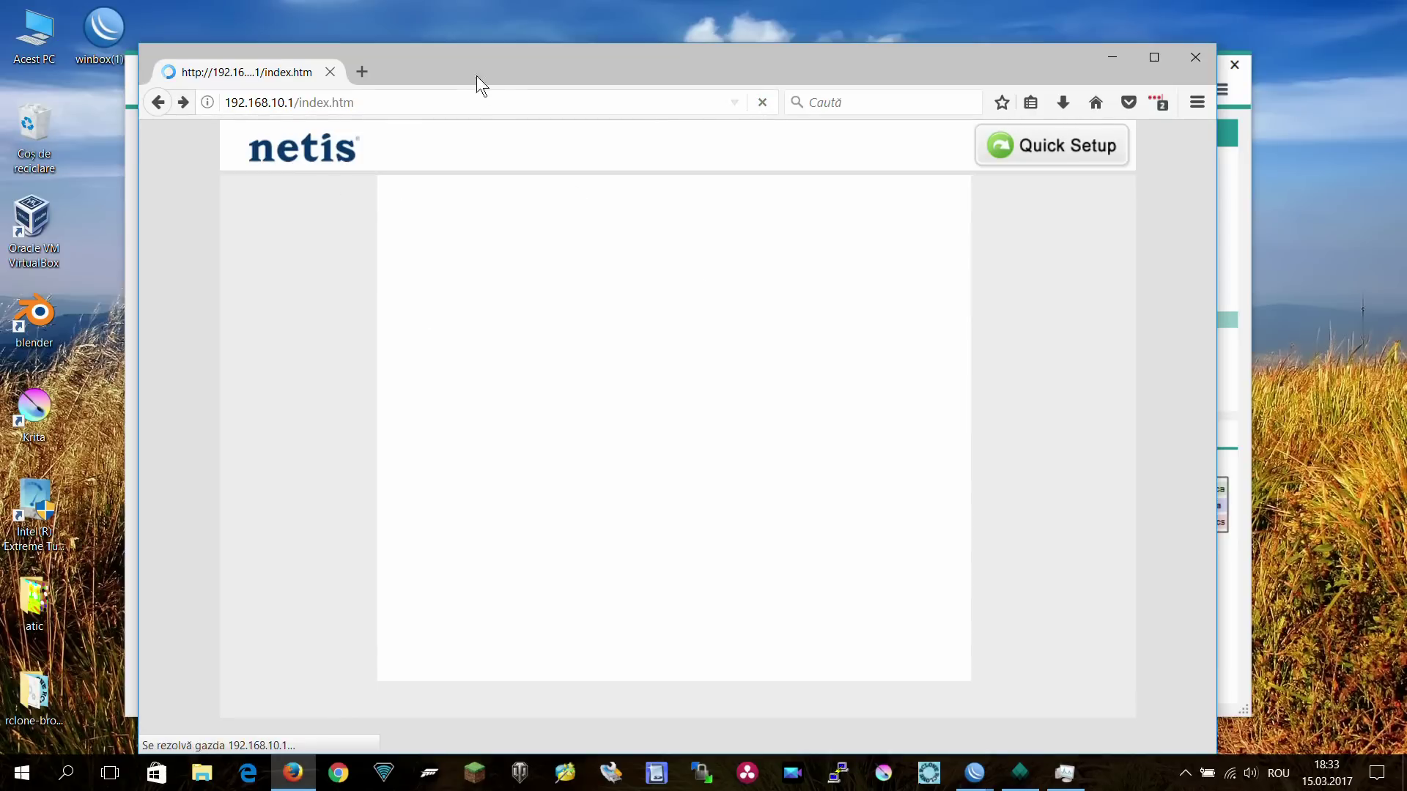
drag(521, 58, 570, 55)
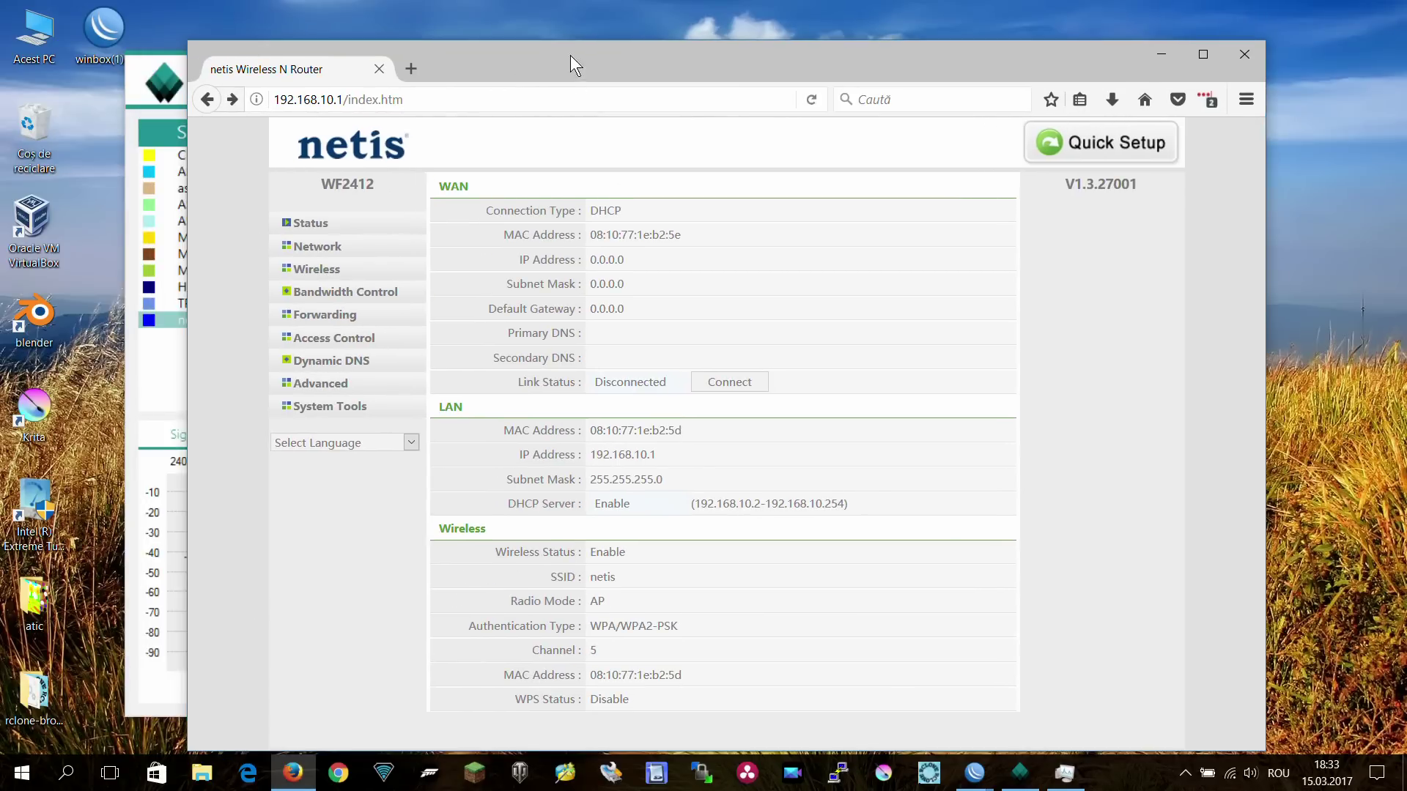
click(317, 271)
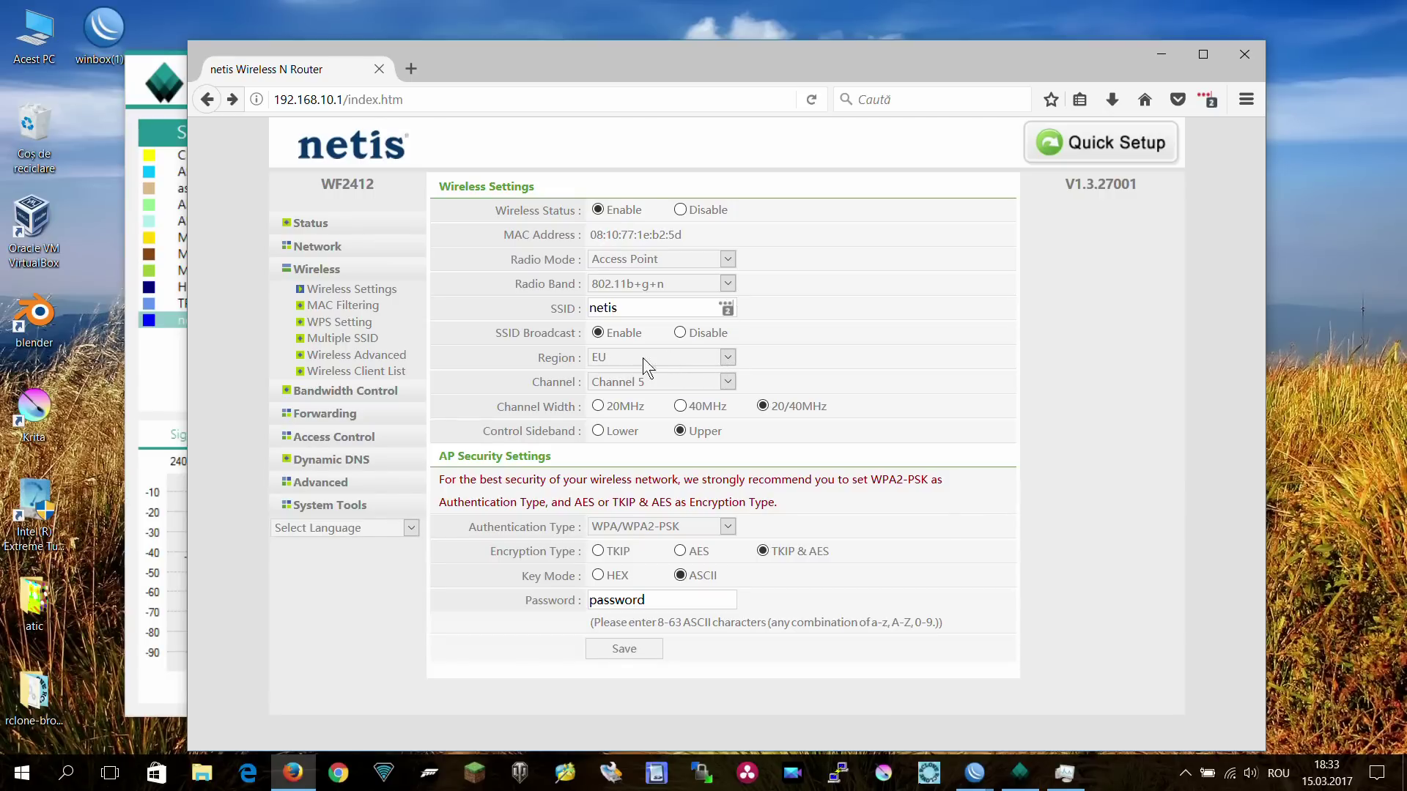
Step: Compare the channels offered under the EU region and the US region, and set the region back to EU
click(728, 356)
click(727, 356)
click(729, 377)
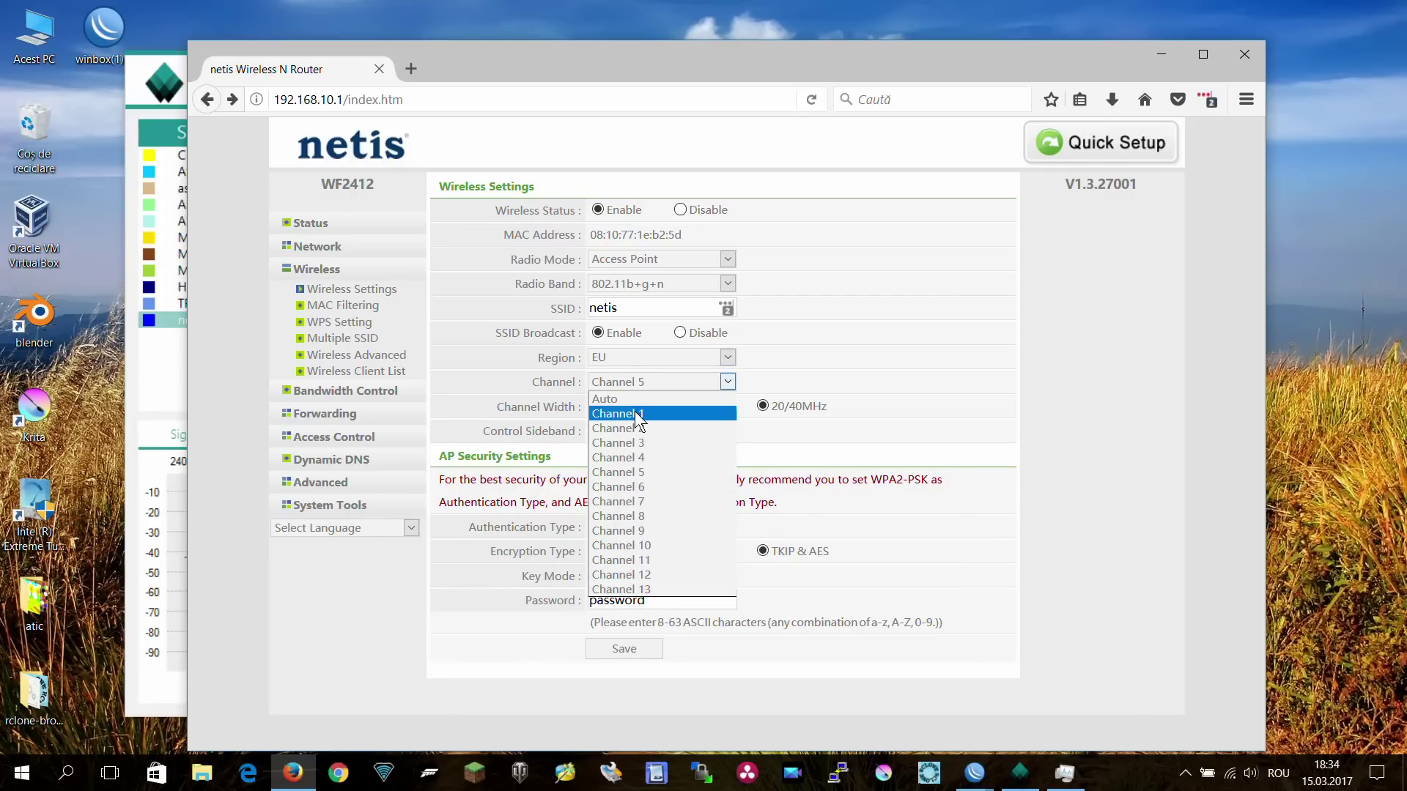
click(649, 356)
click(638, 371)
click(727, 382)
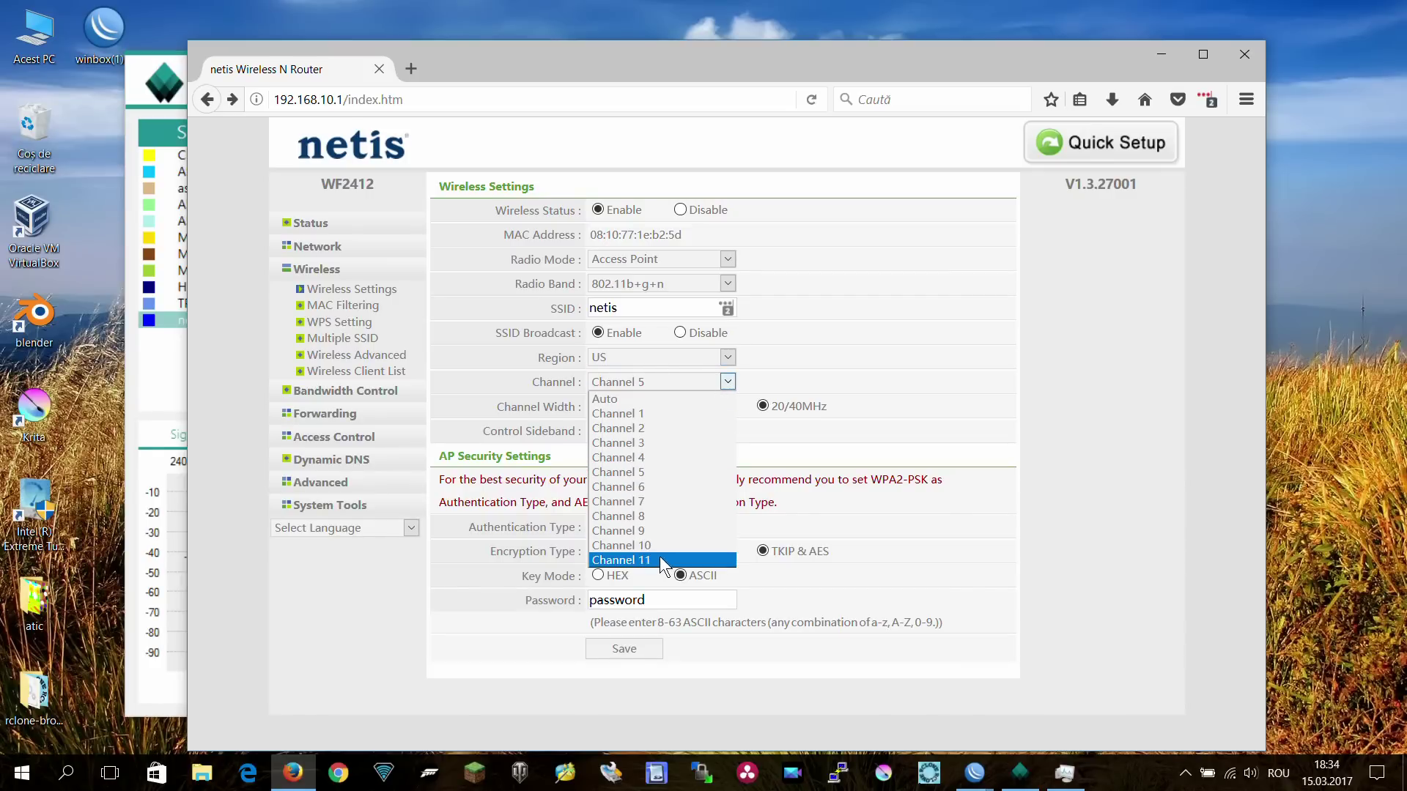
click(727, 357)
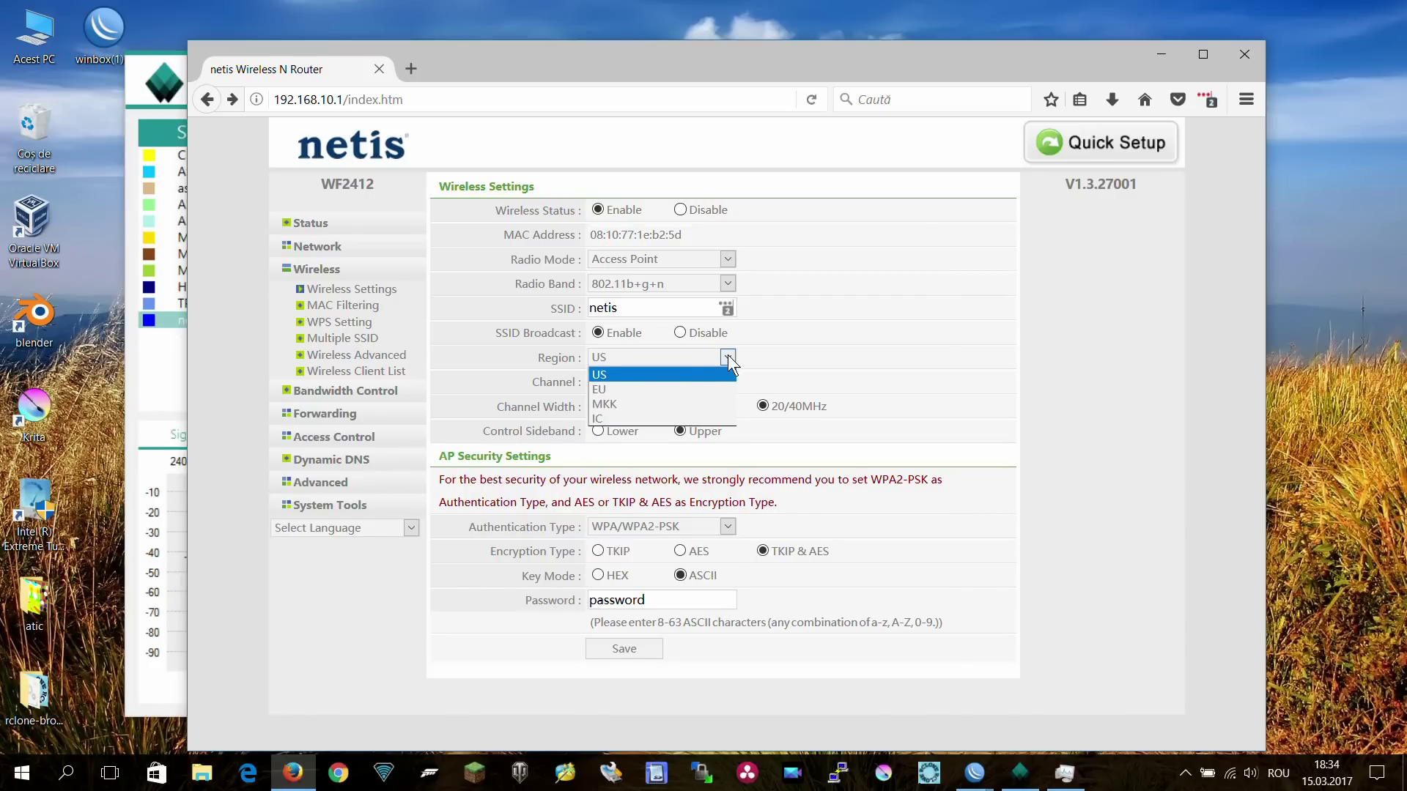
click(676, 389)
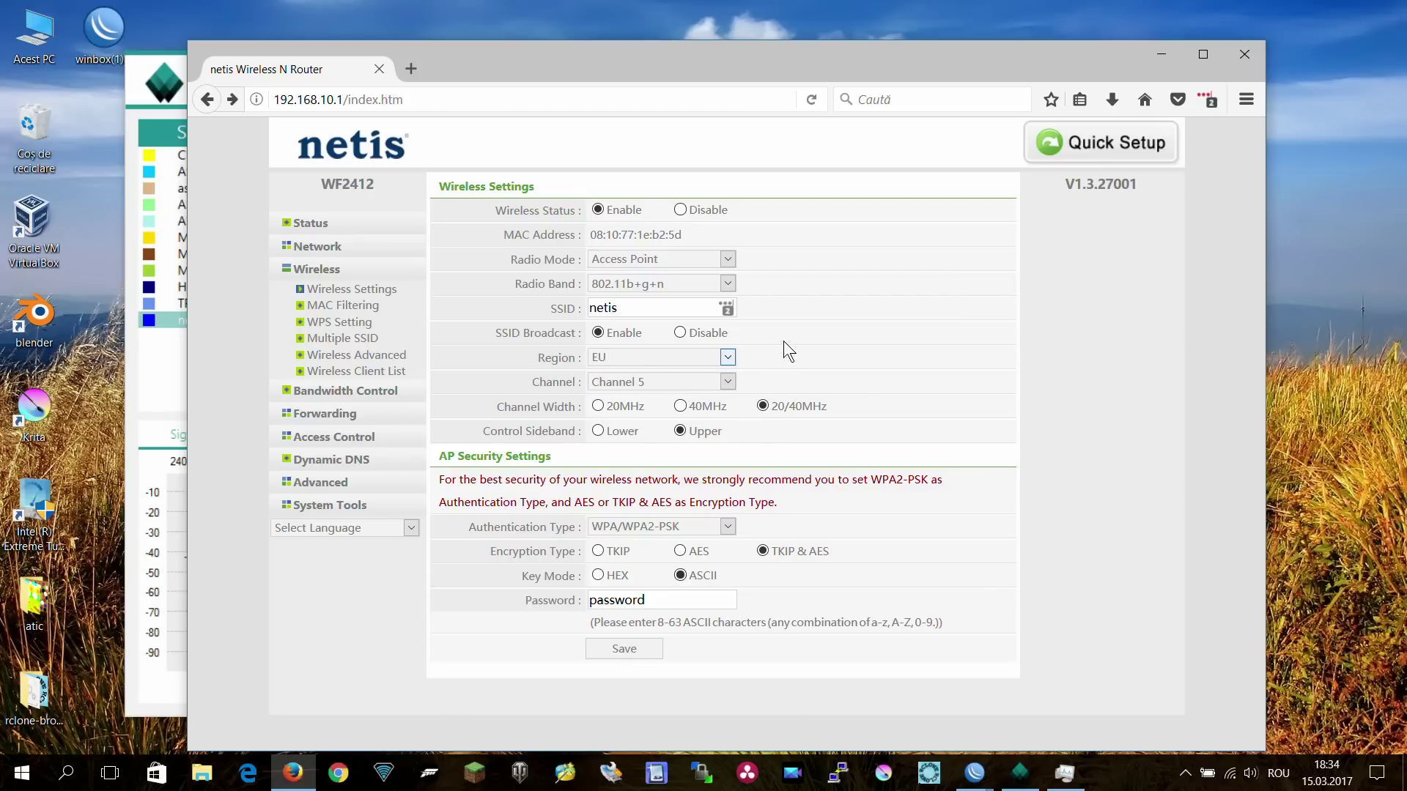
Step: Set the netis channel width to 20MHz, save the wireless settings, and check netis in Acrylic's 2.4 GHz graph
click(729, 380)
click(675, 414)
click(604, 409)
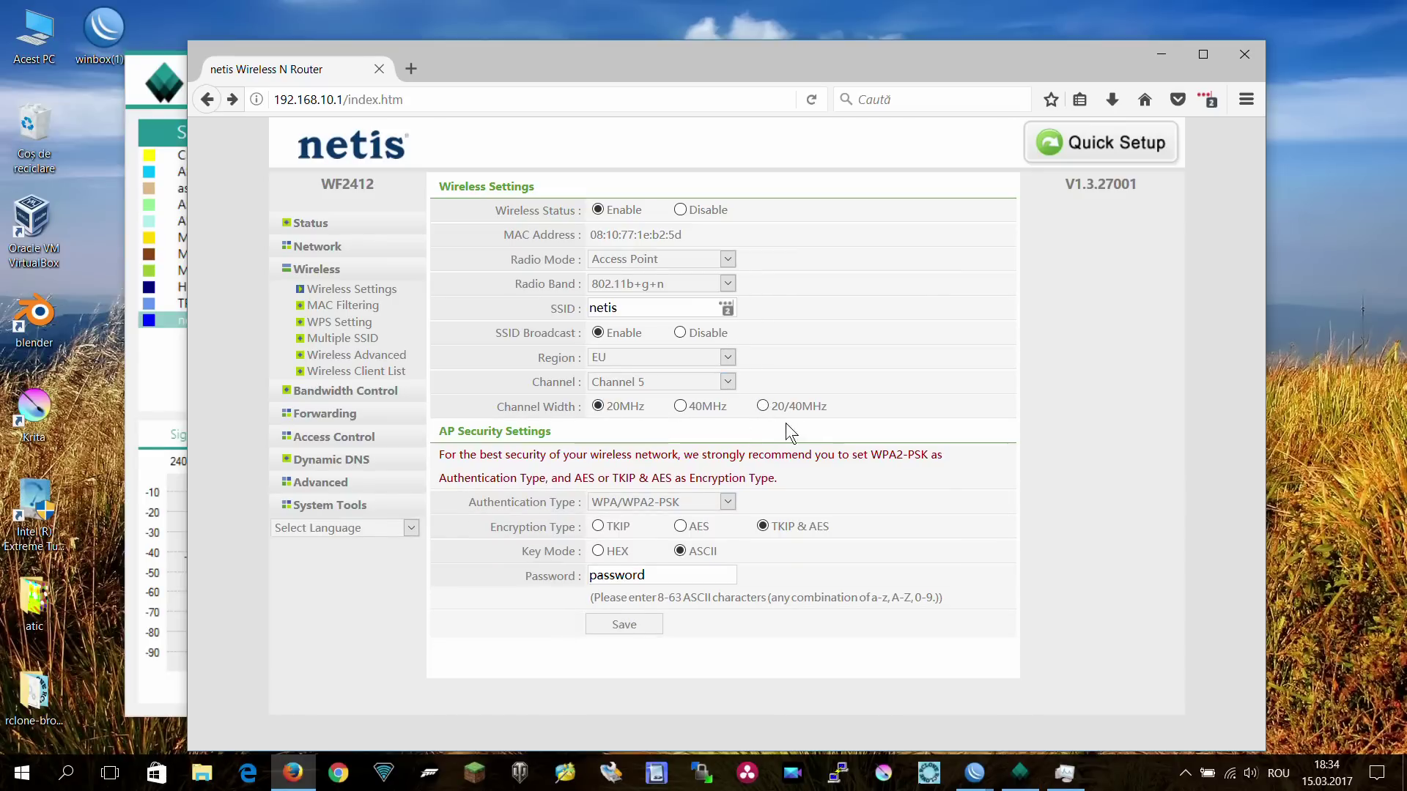
click(644, 625)
click(152, 377)
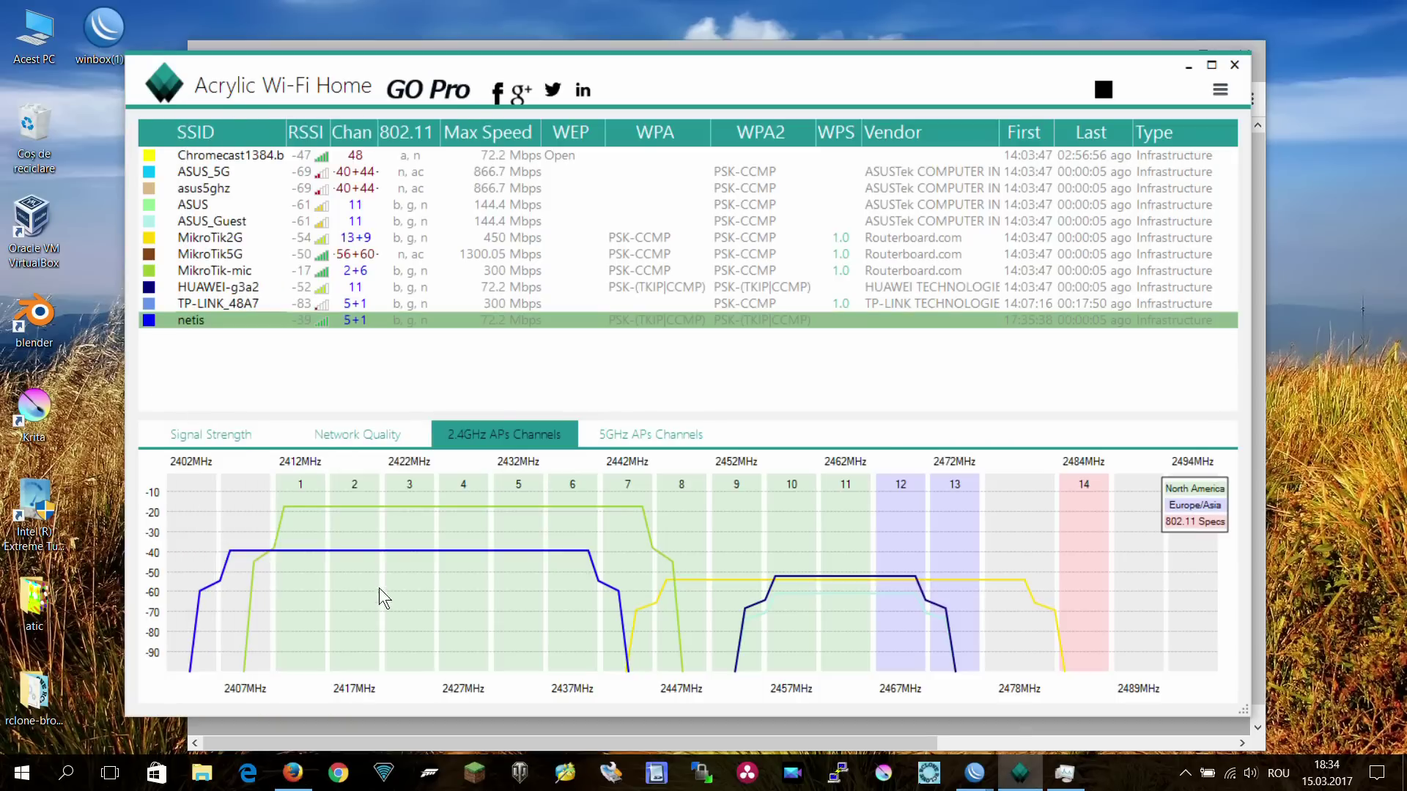
click(200, 321)
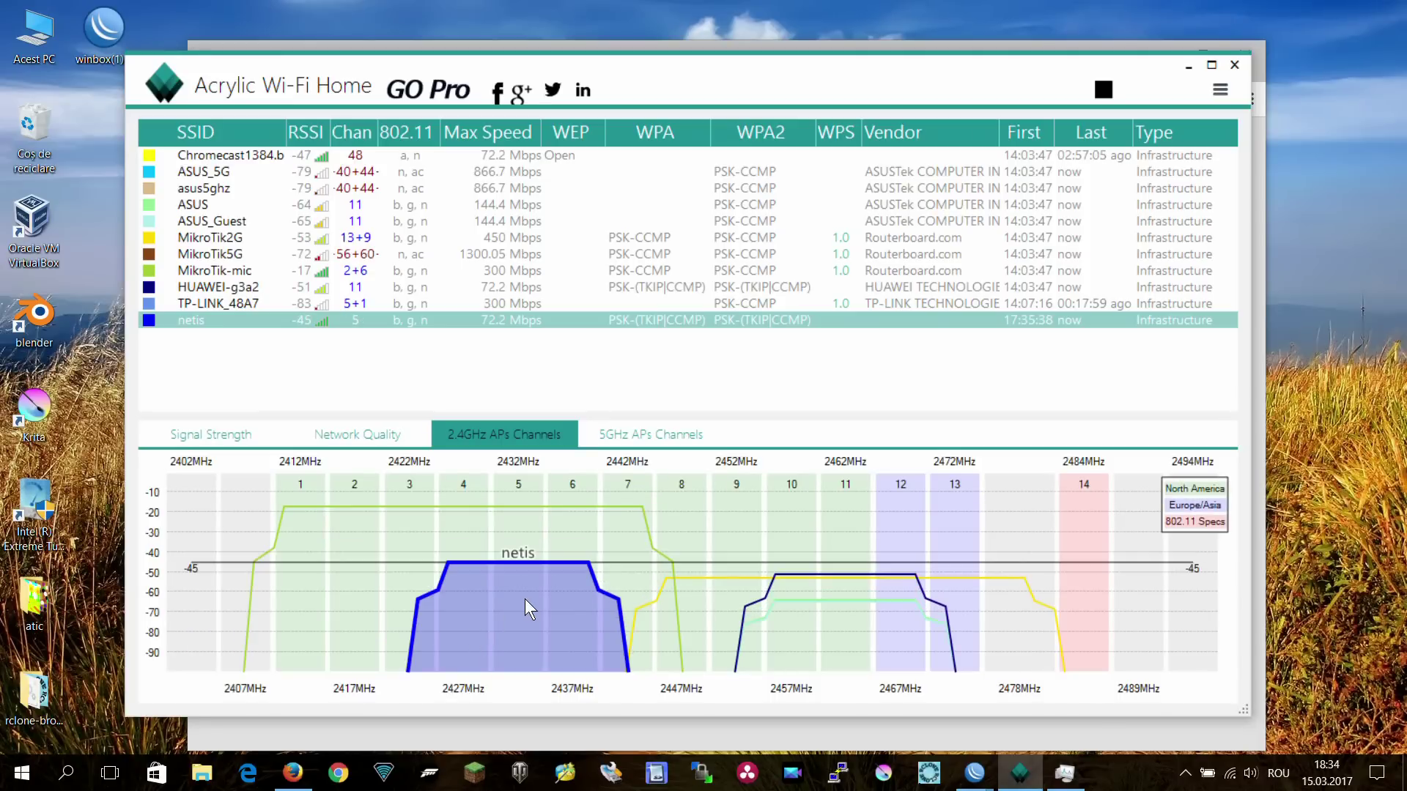
Step: Reload the netis router page in Firefox, set the wireless channel to Channel 1, and save the settings
click(686, 45)
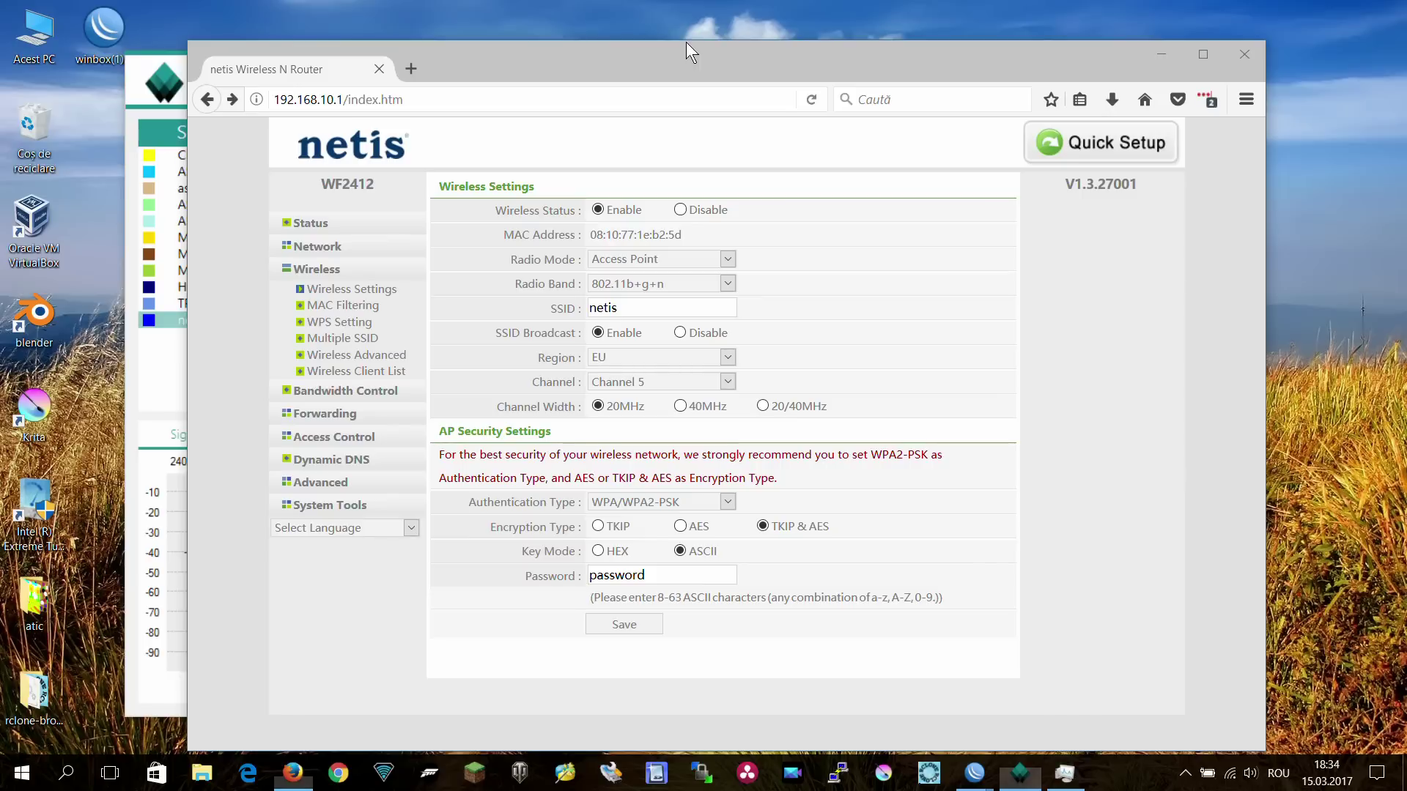
click(1230, 773)
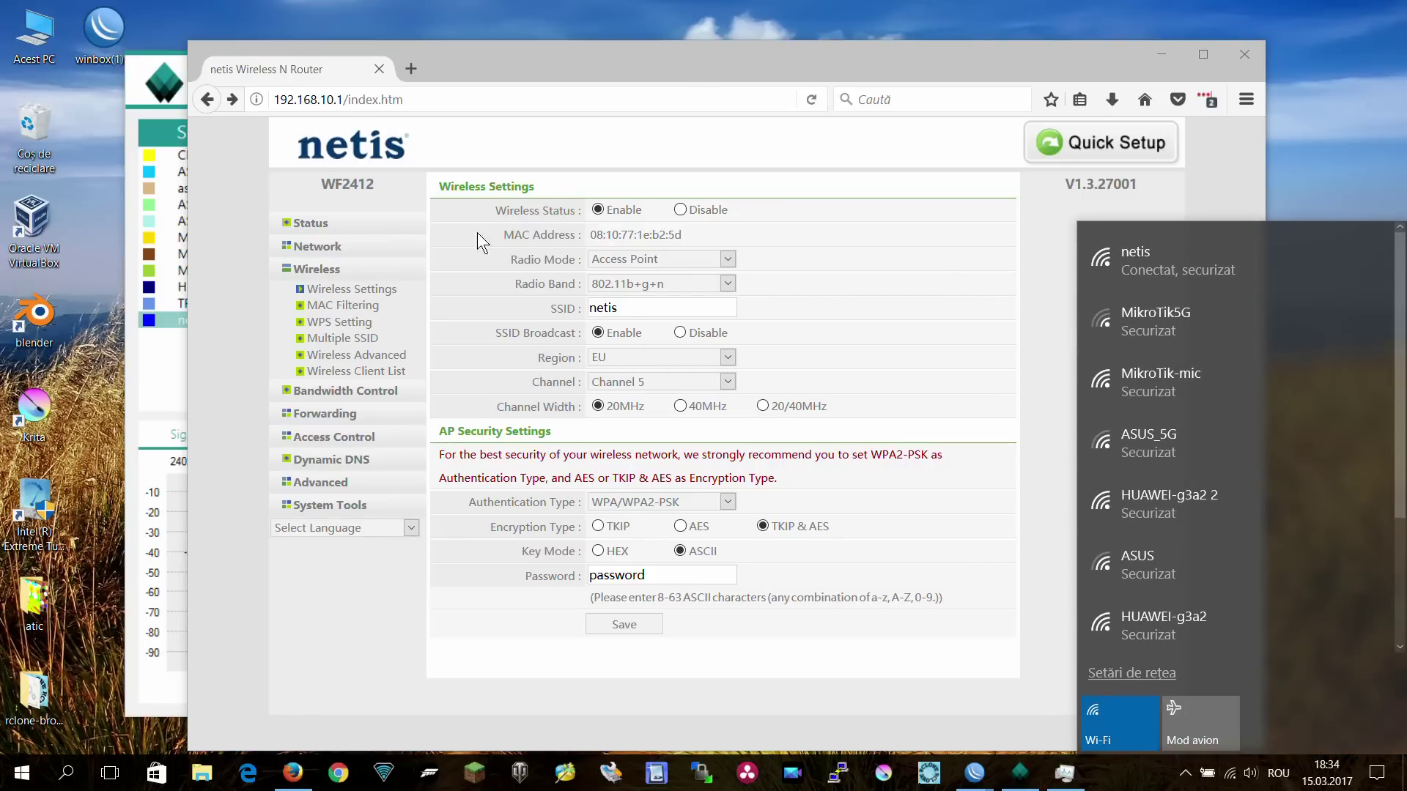
click(811, 100)
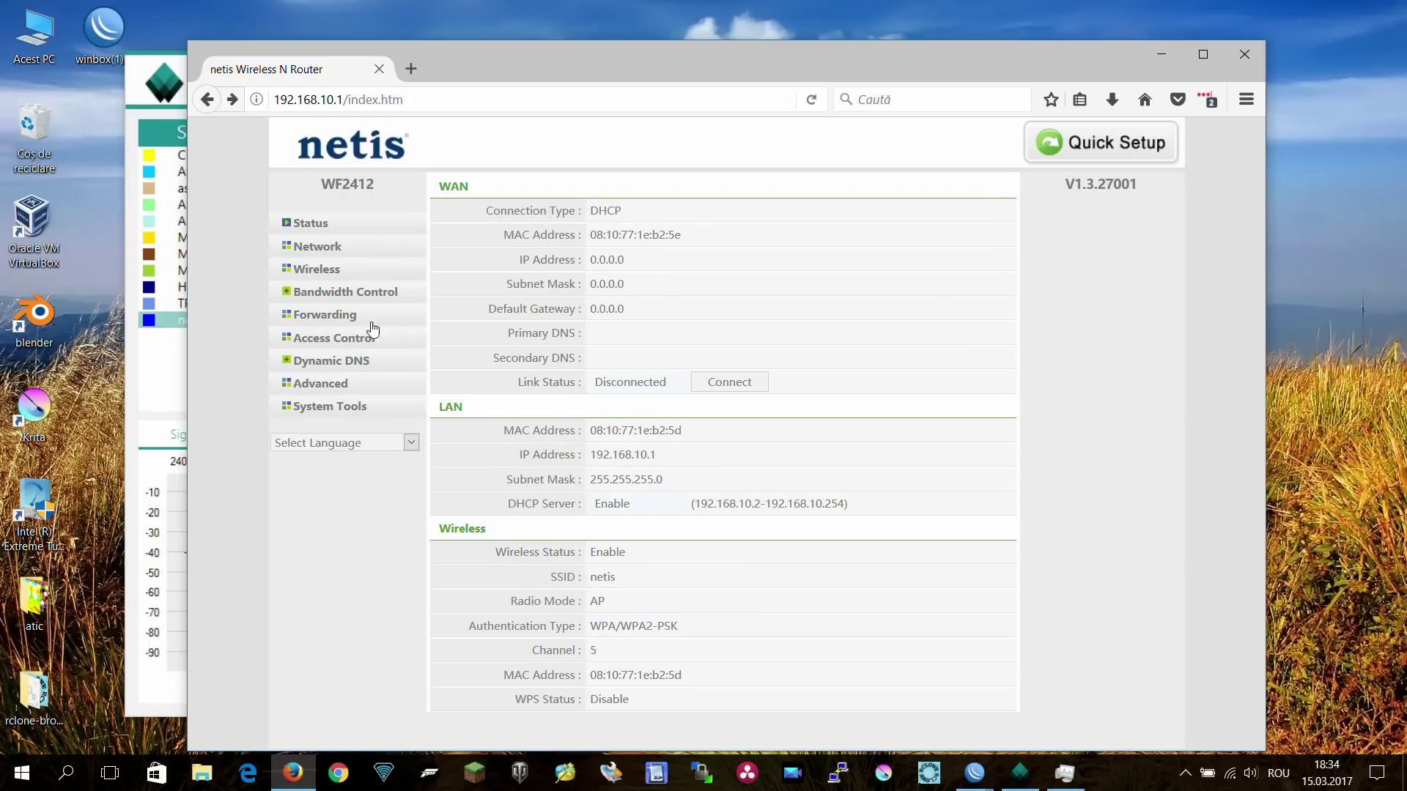
click(312, 270)
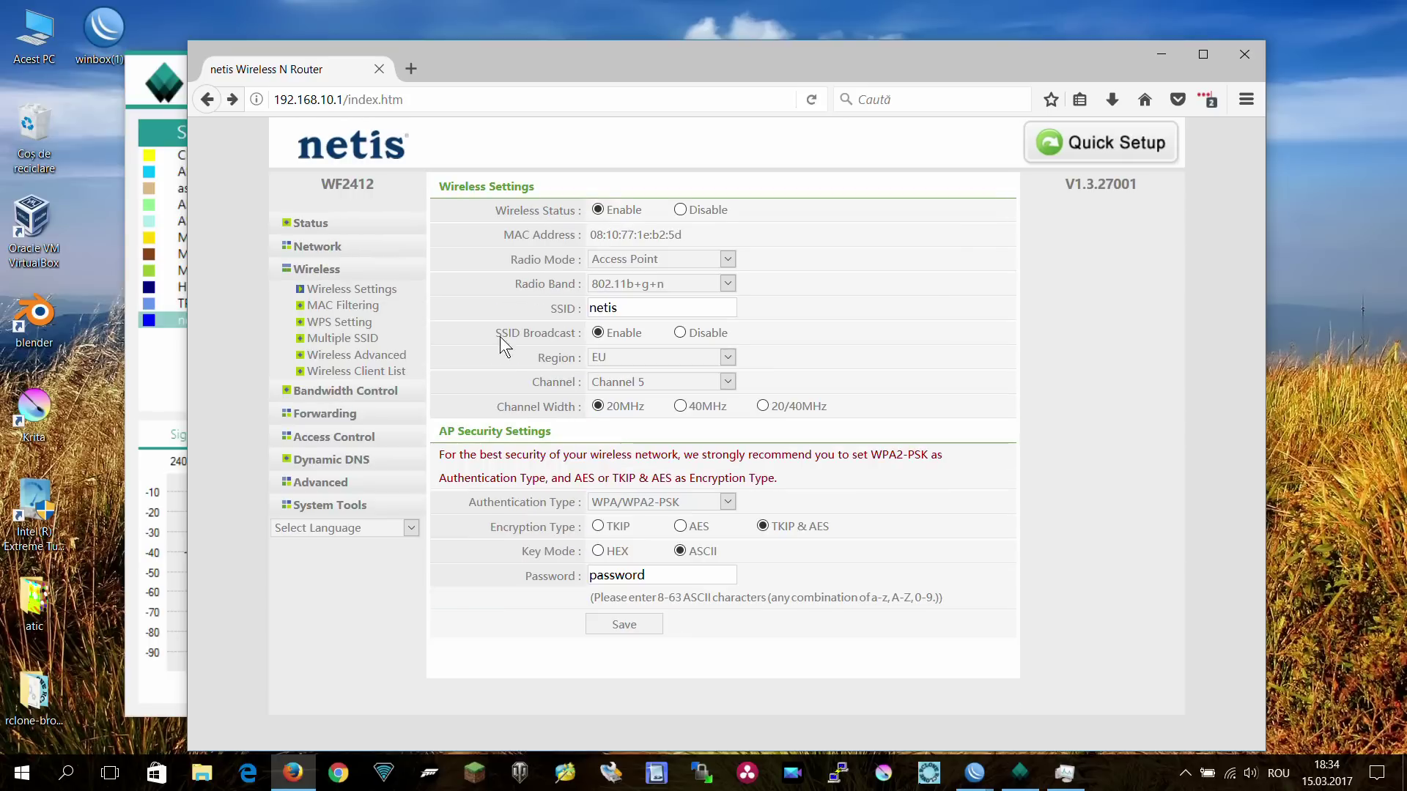
click(733, 381)
click(674, 415)
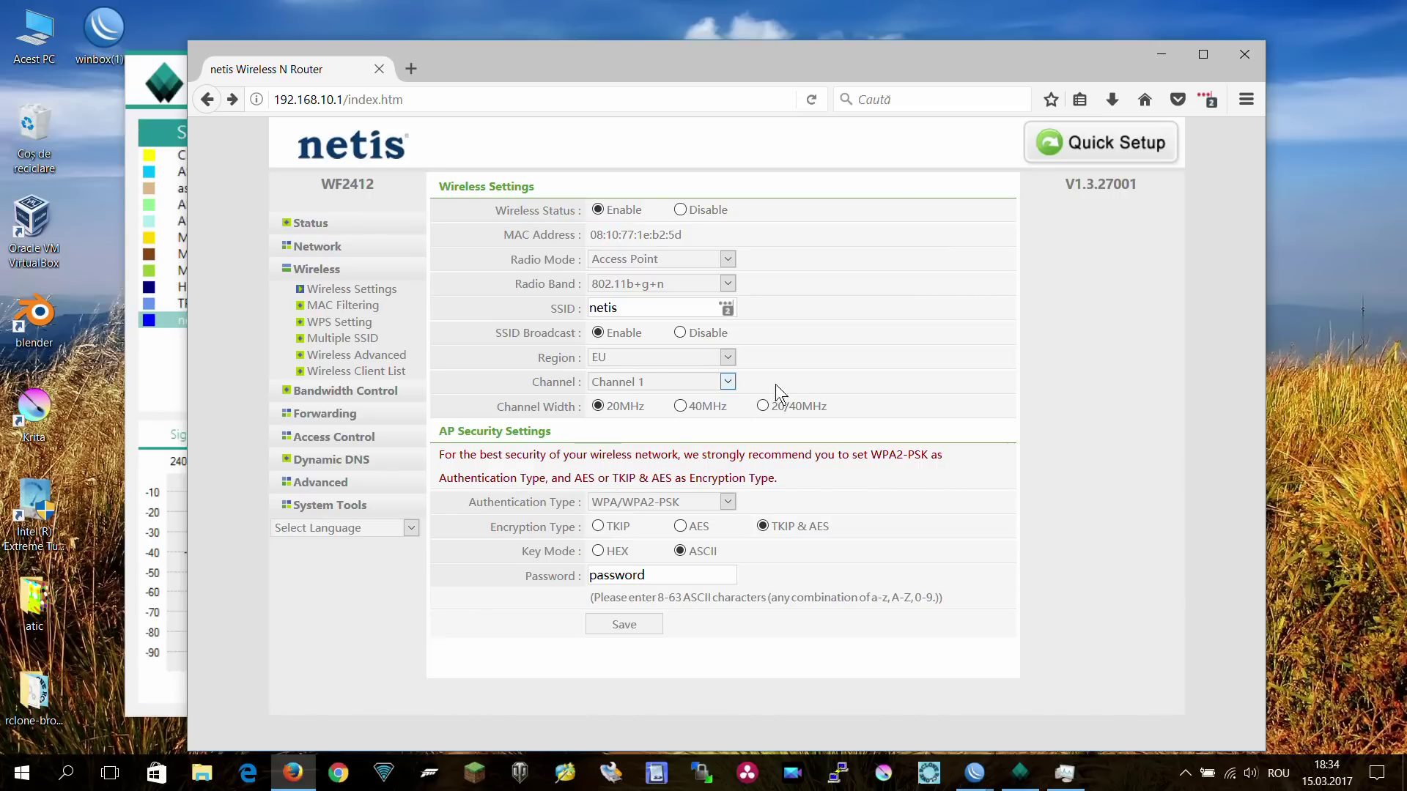
click(648, 626)
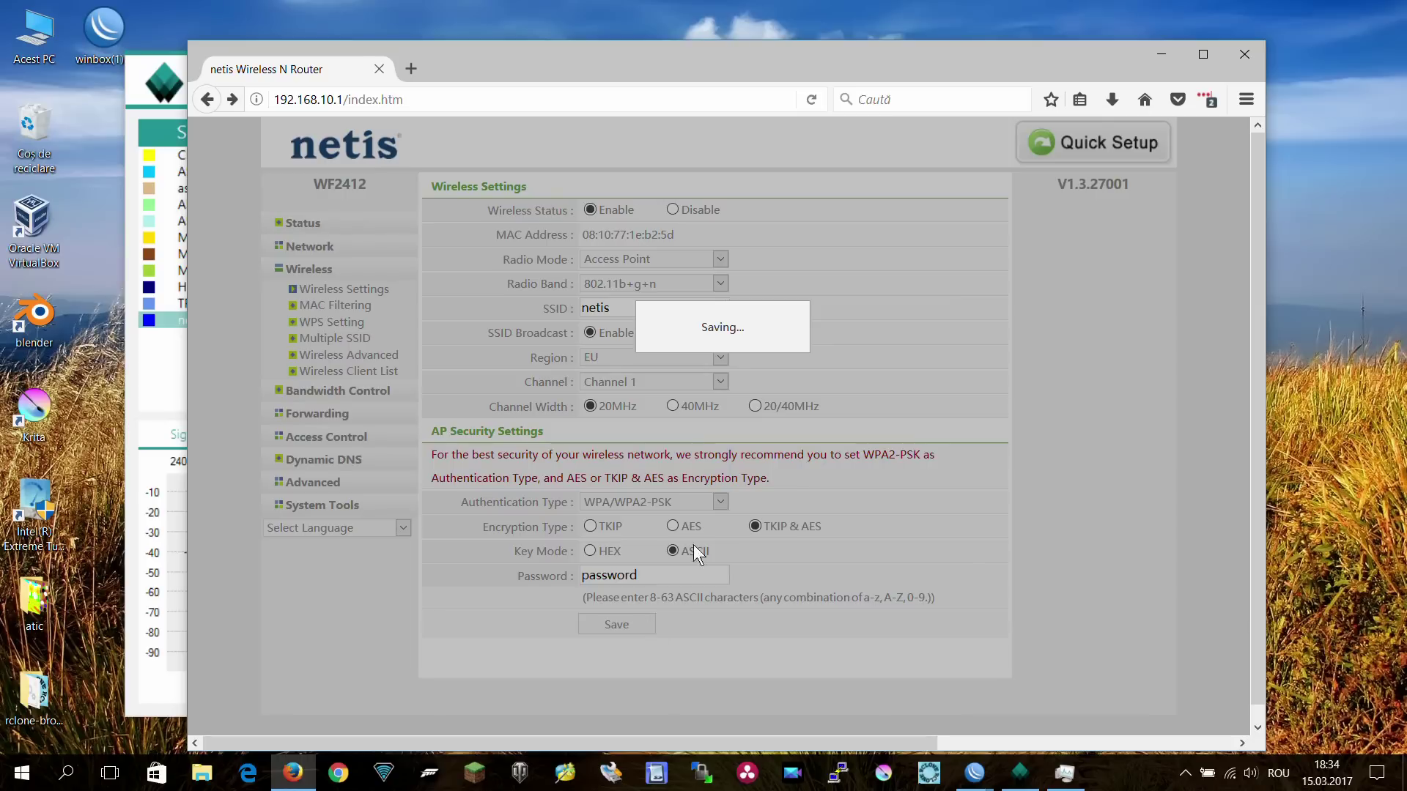
Step: Check netis's channel placement in Acrylic's 2.4 GHz graph and highlight the MikroTik-mic network for comparison
click(151, 359)
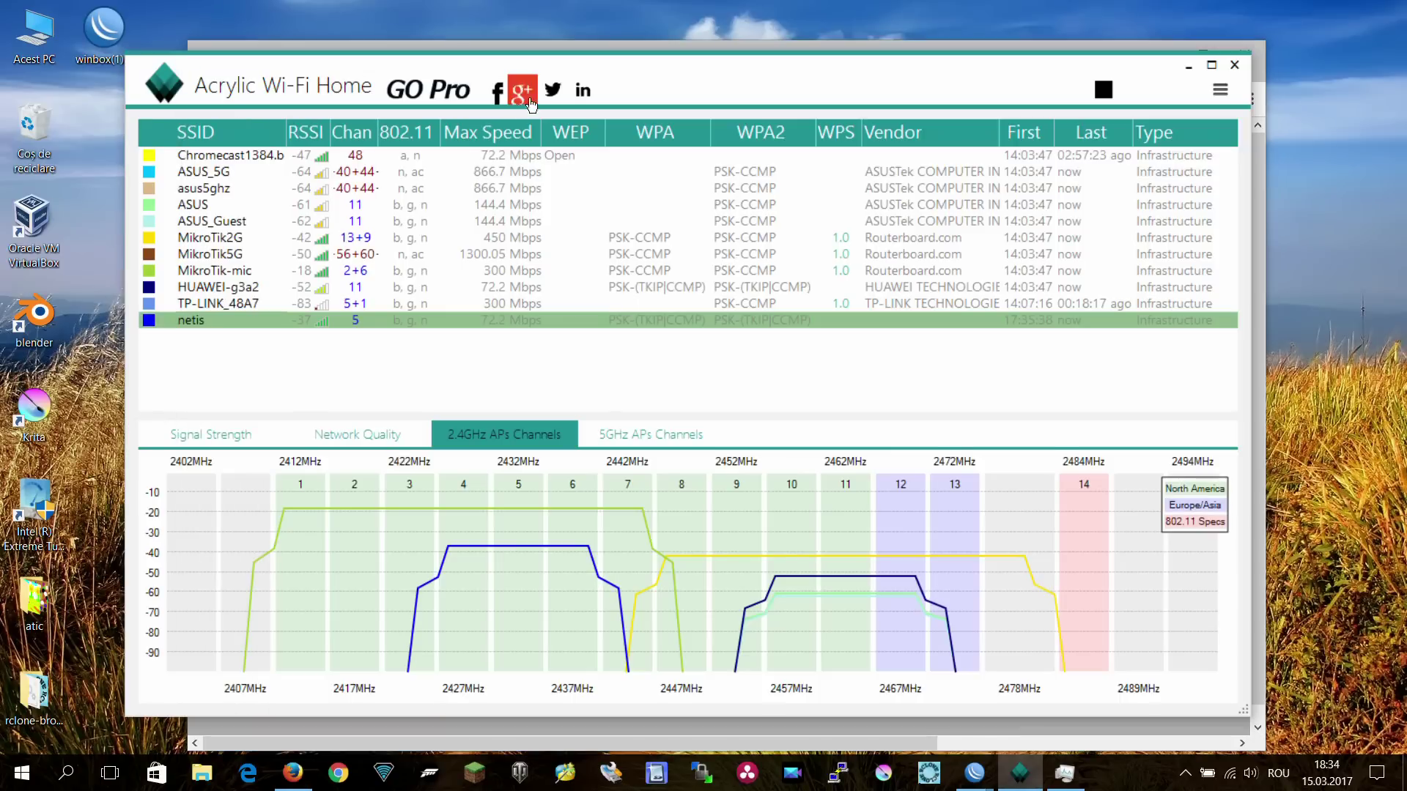
drag(568, 66, 569, 42)
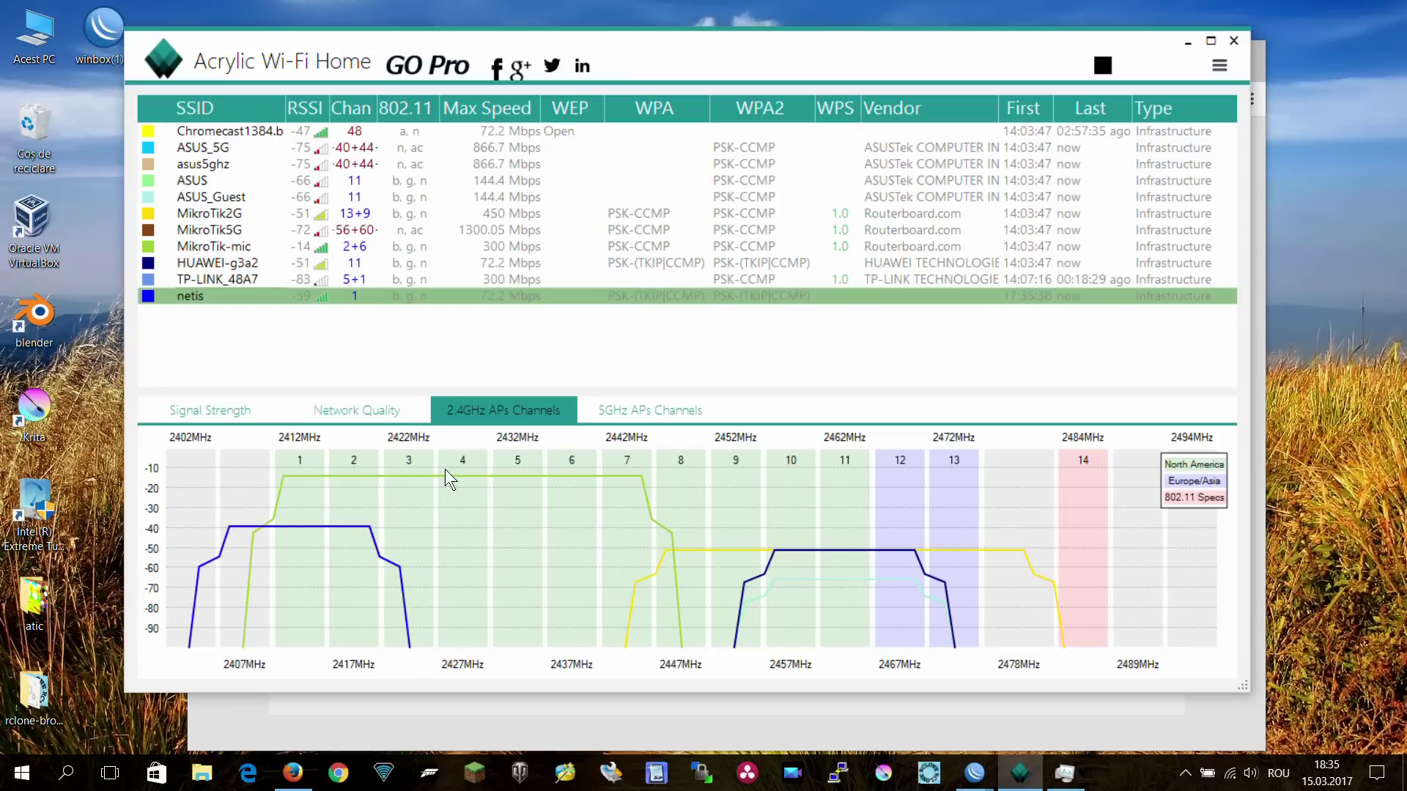
click(216, 247)
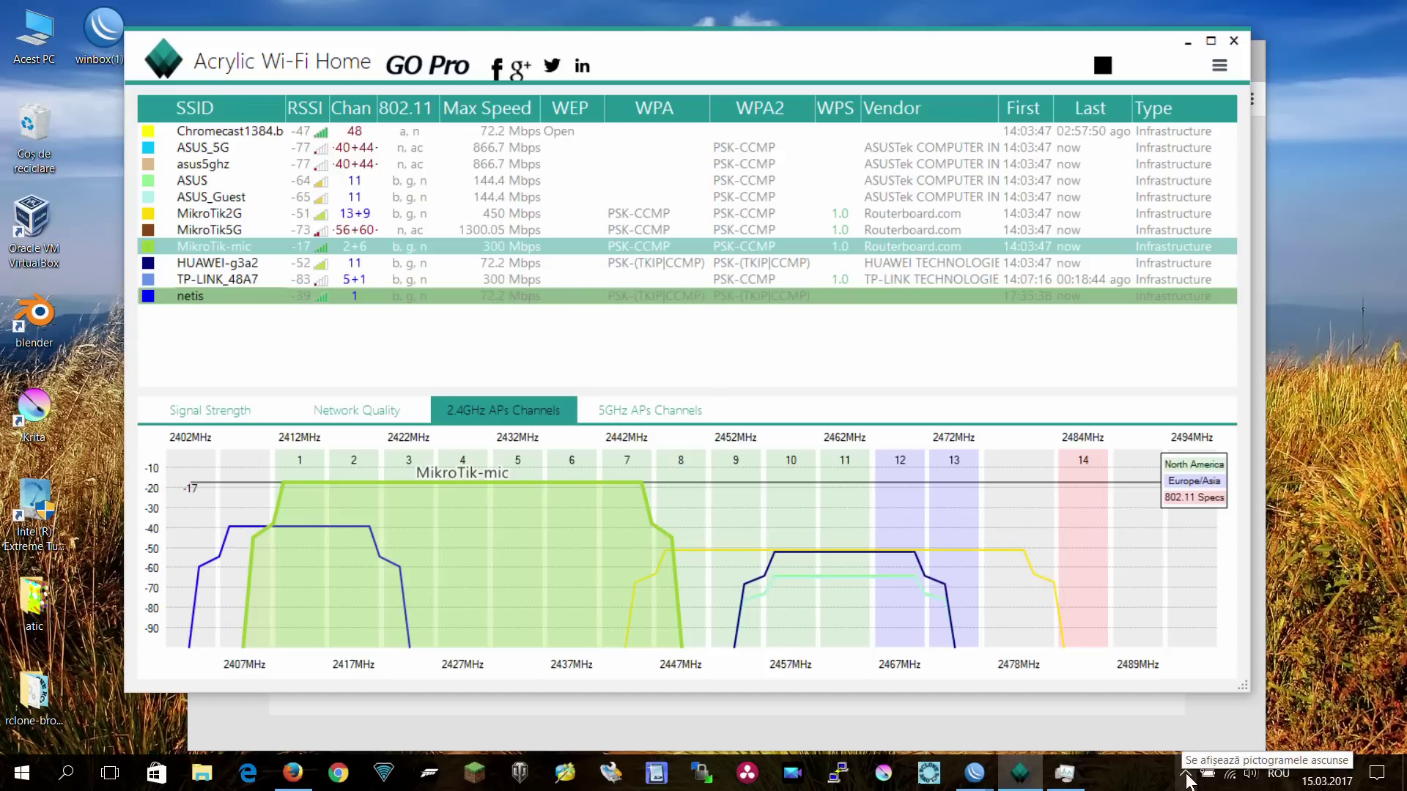
Step: Connect the computer to the MikroTik-mic Wi-Fi network
click(1229, 775)
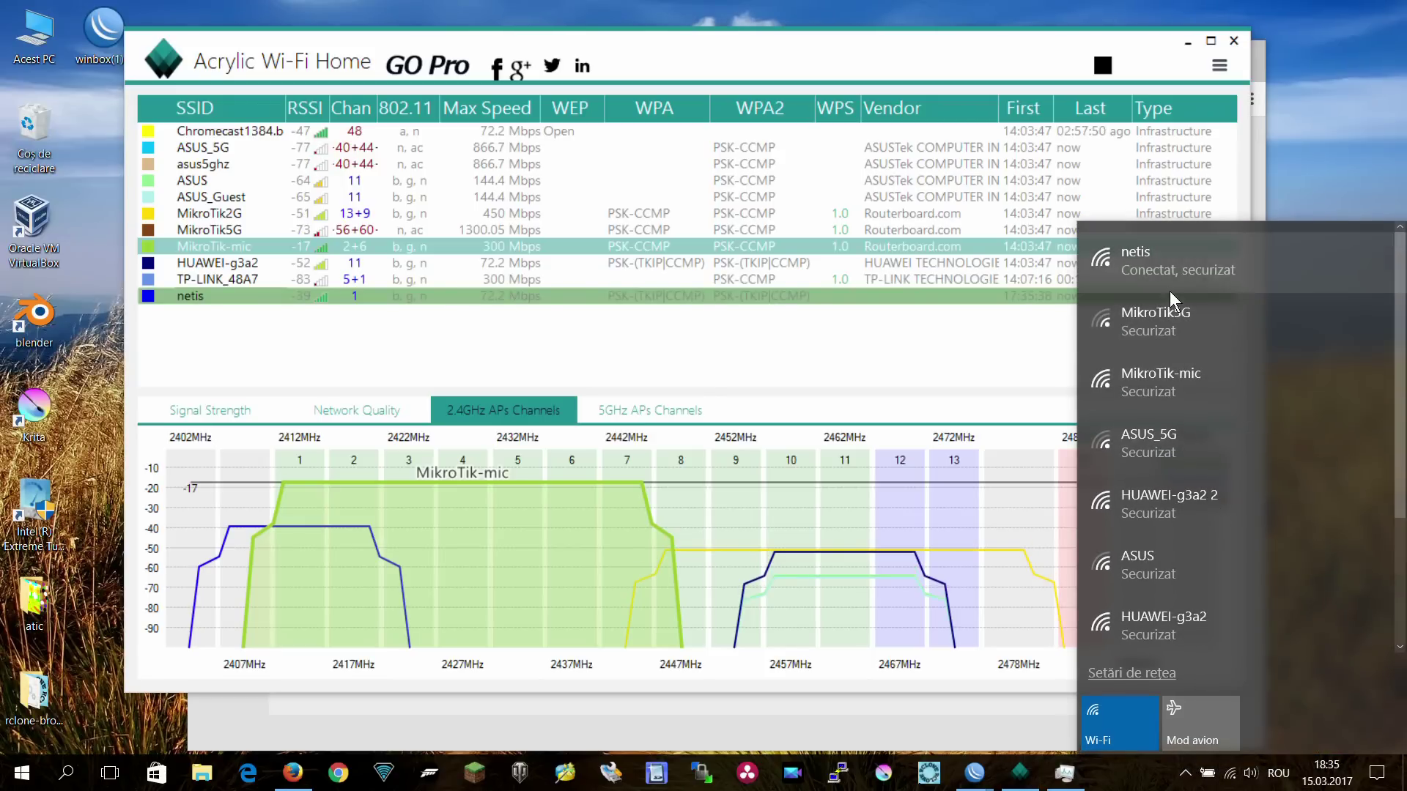
click(1183, 384)
click(1301, 454)
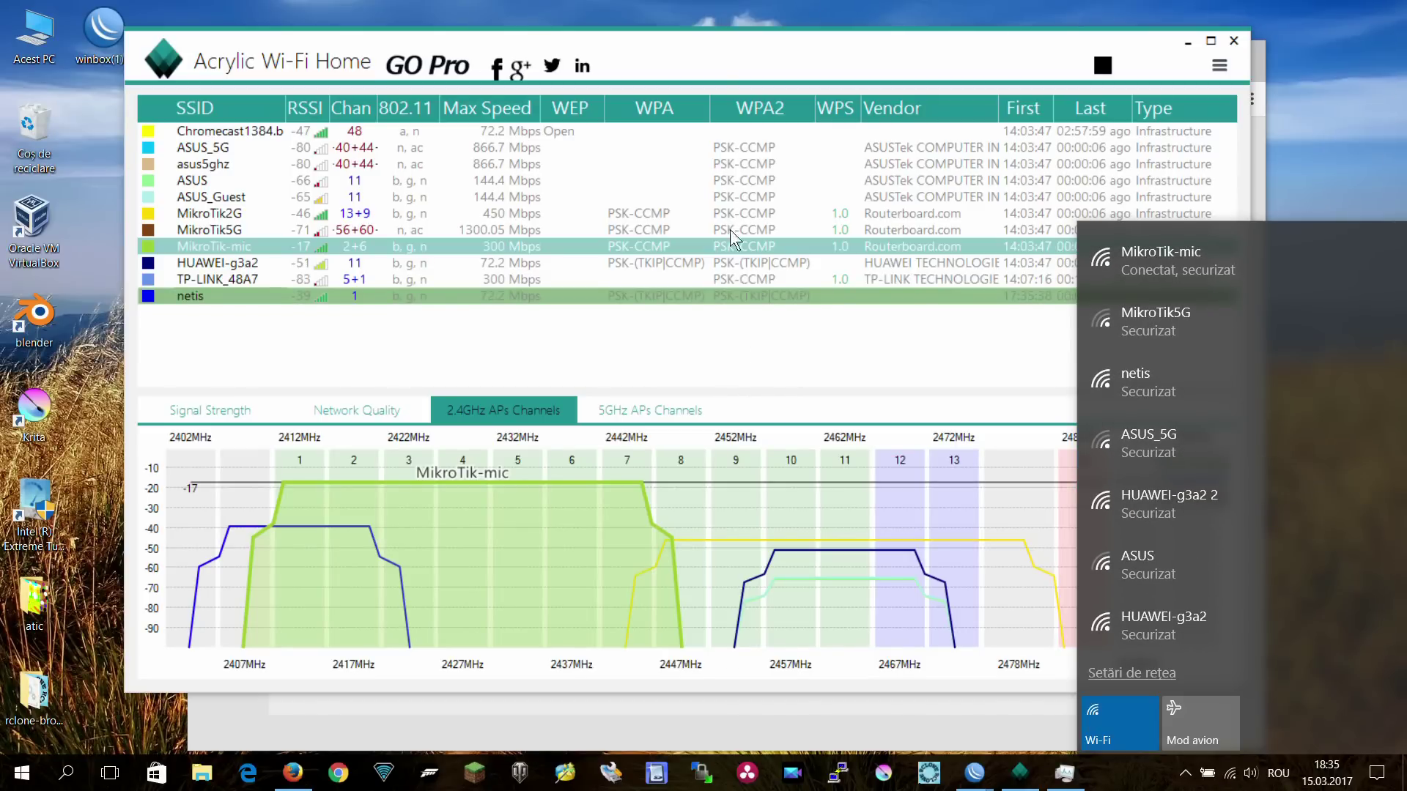
Step: Switch to WinBox, connect to the MikroTik-mic router at 192.168.88.1, and open the wlan1 wireless settings
drag(687, 41, 693, 32)
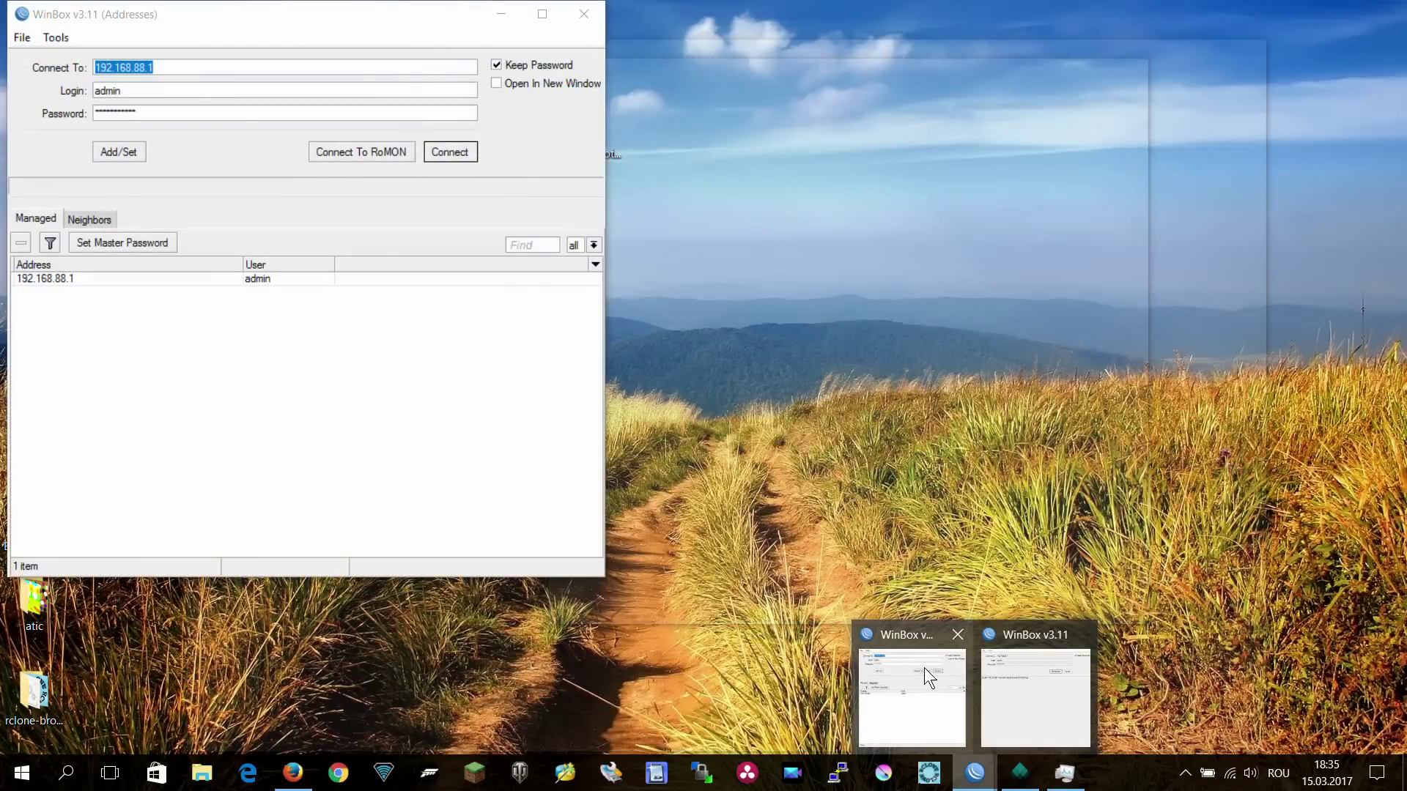
click(925, 667)
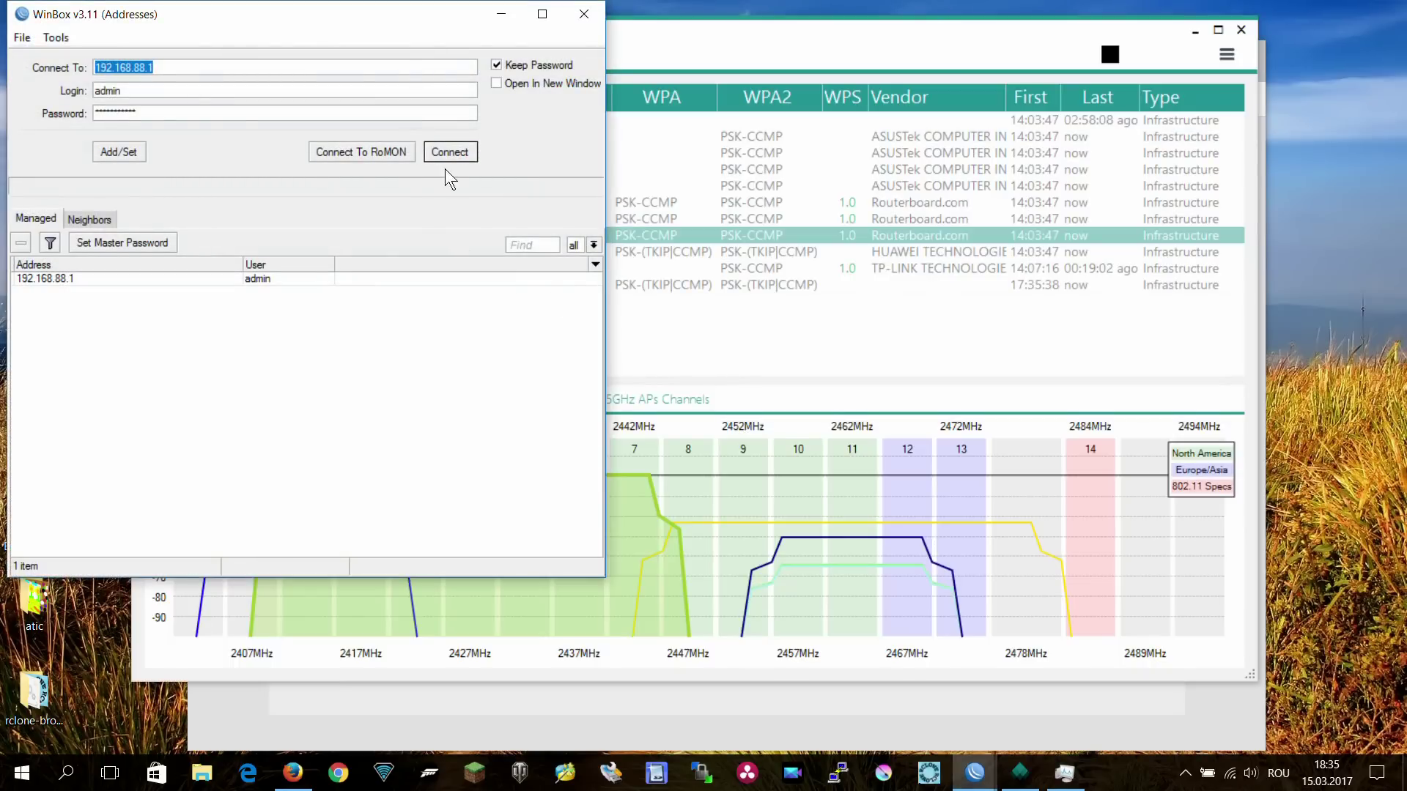
click(451, 151)
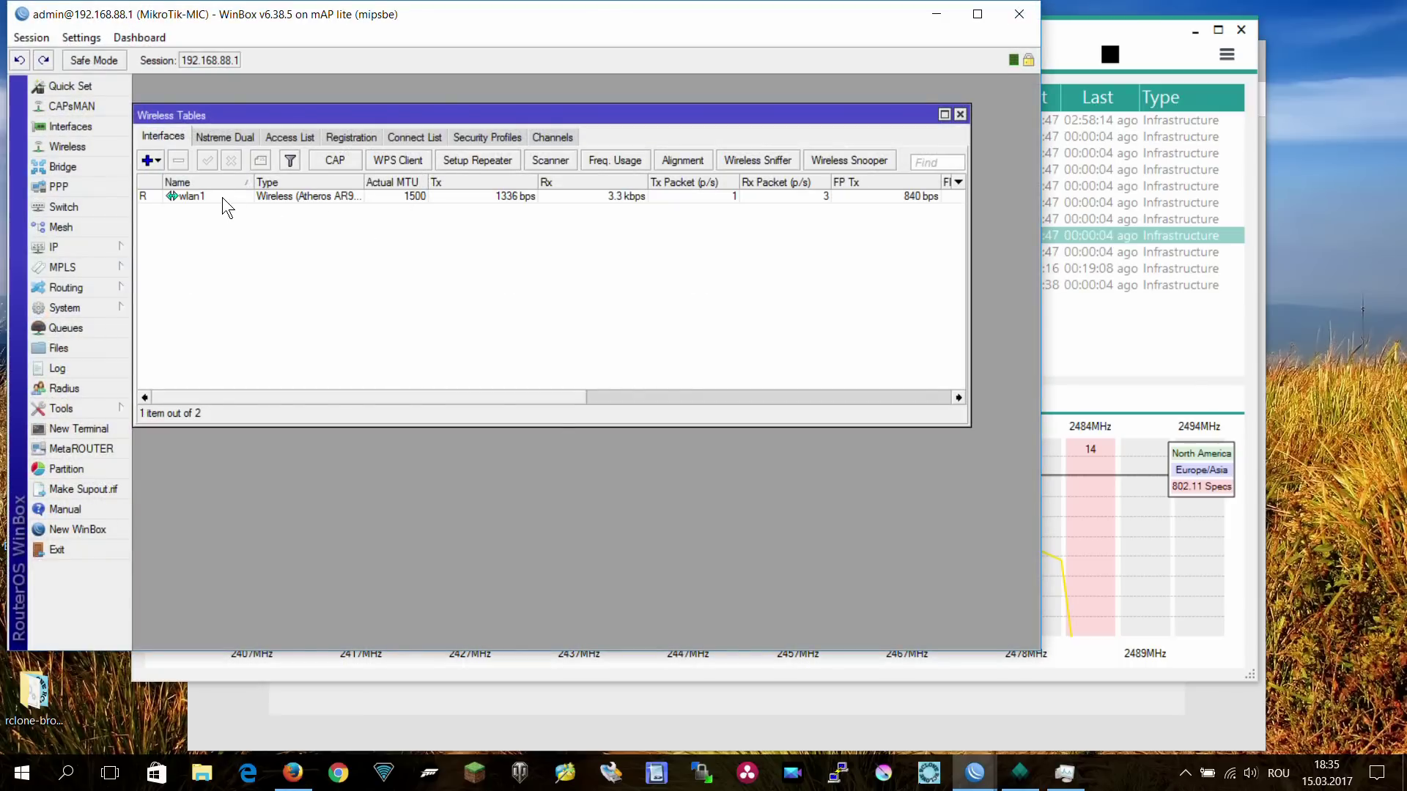
double_click(190, 197)
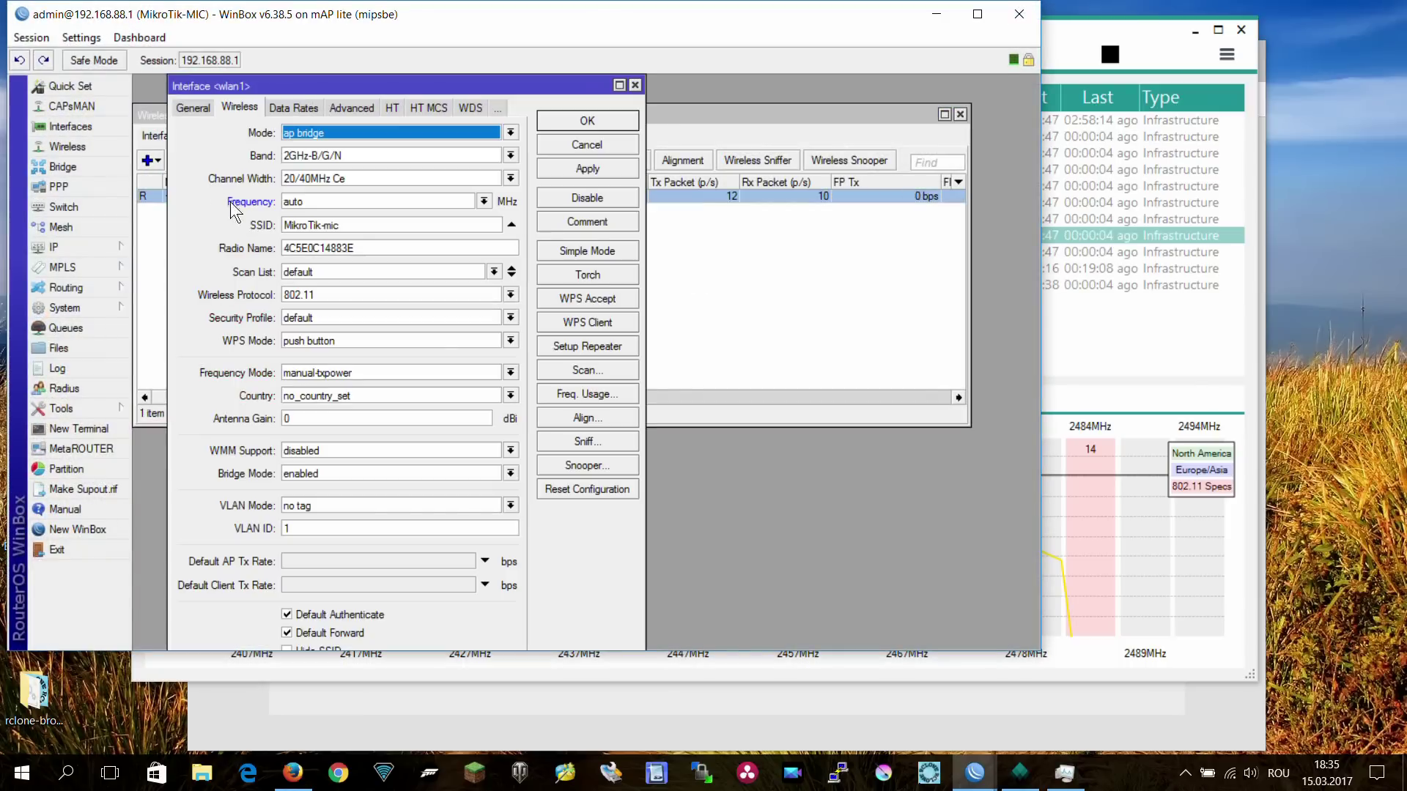
drag(371, 82, 481, 78)
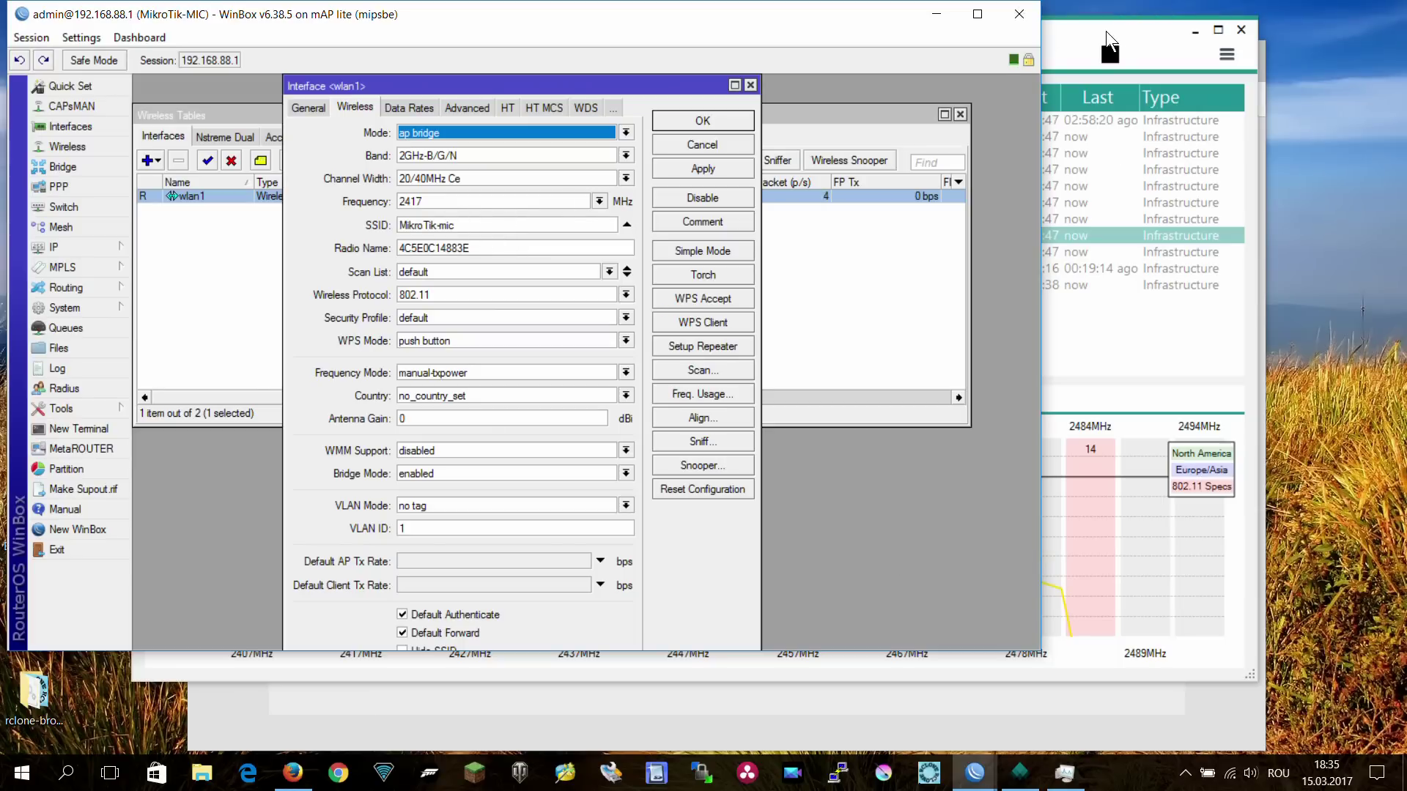
Step: Compare MikroTik-mic's channel range in Acrylic's 2.4 GHz graph with the wlan1 frequency setting in WinBox
click(1106, 31)
drag(1105, 34, 1108, 48)
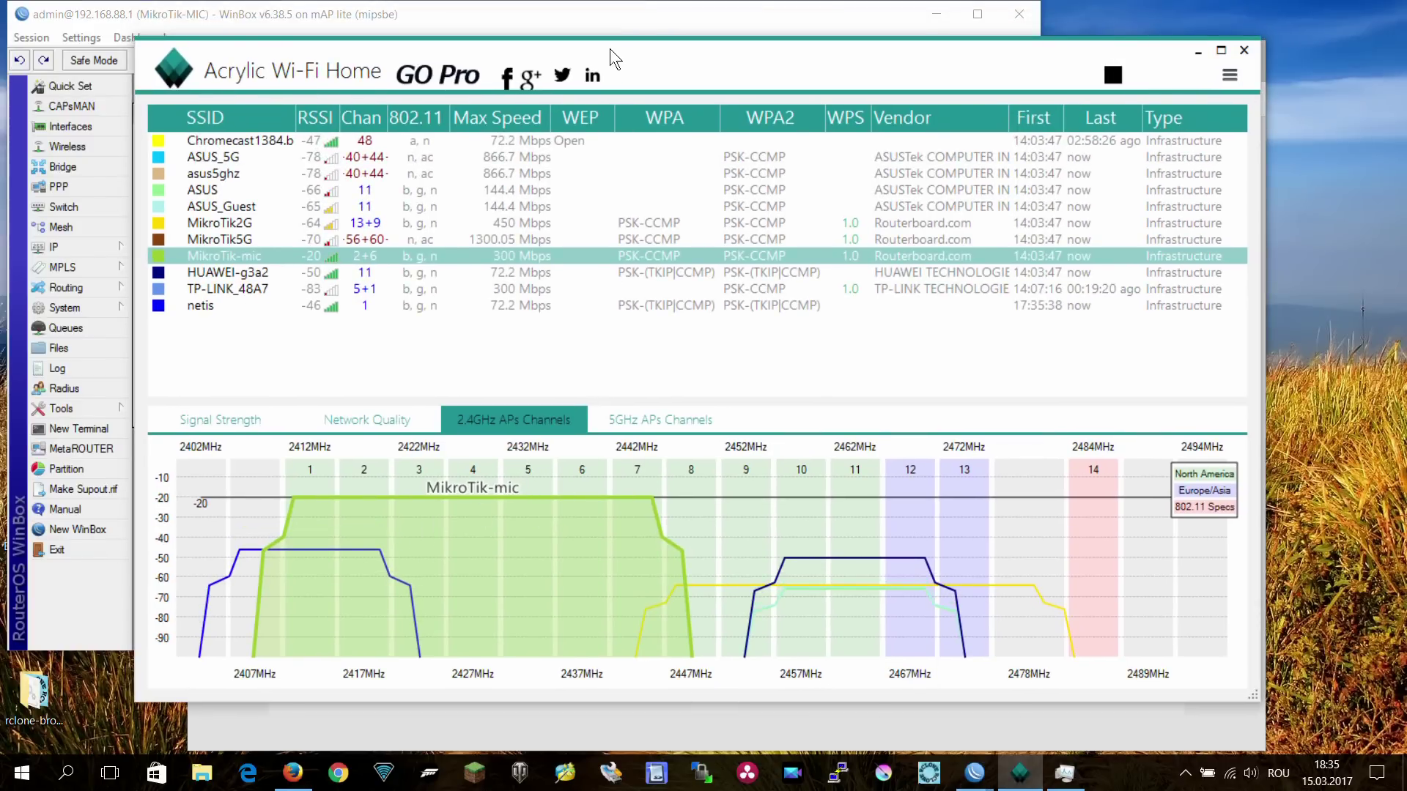
drag(610, 49, 634, 134)
click(555, 85)
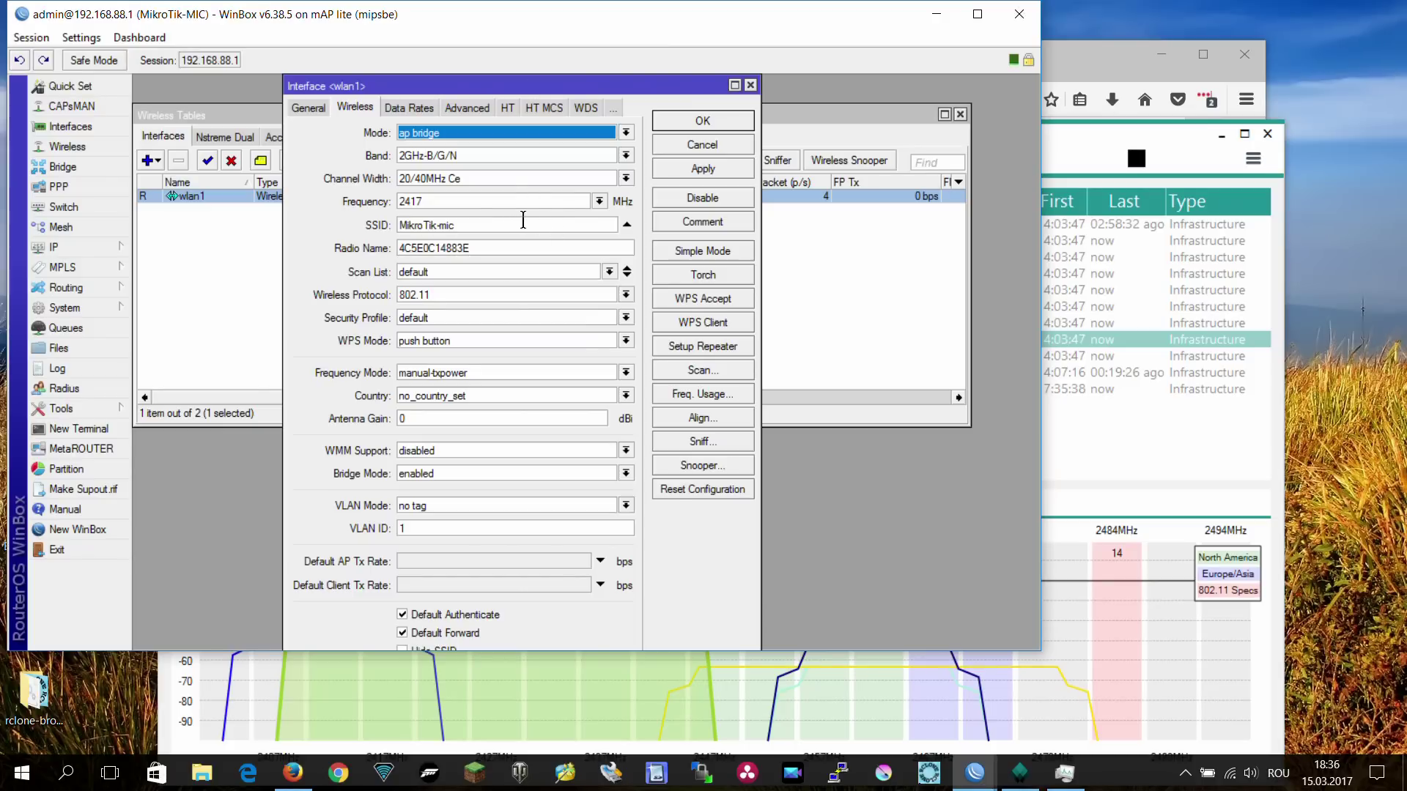
click(600, 201)
click(600, 200)
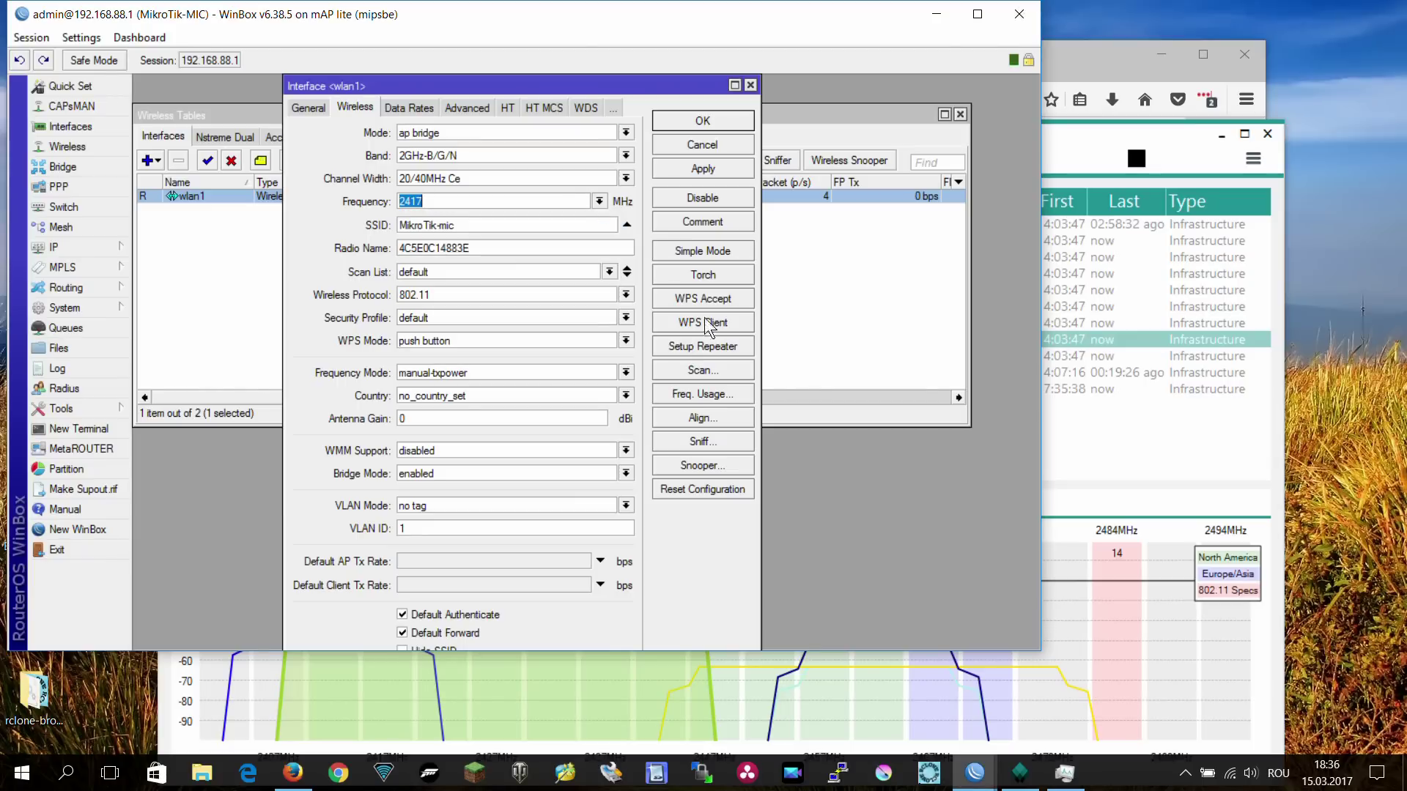
click(1052, 124)
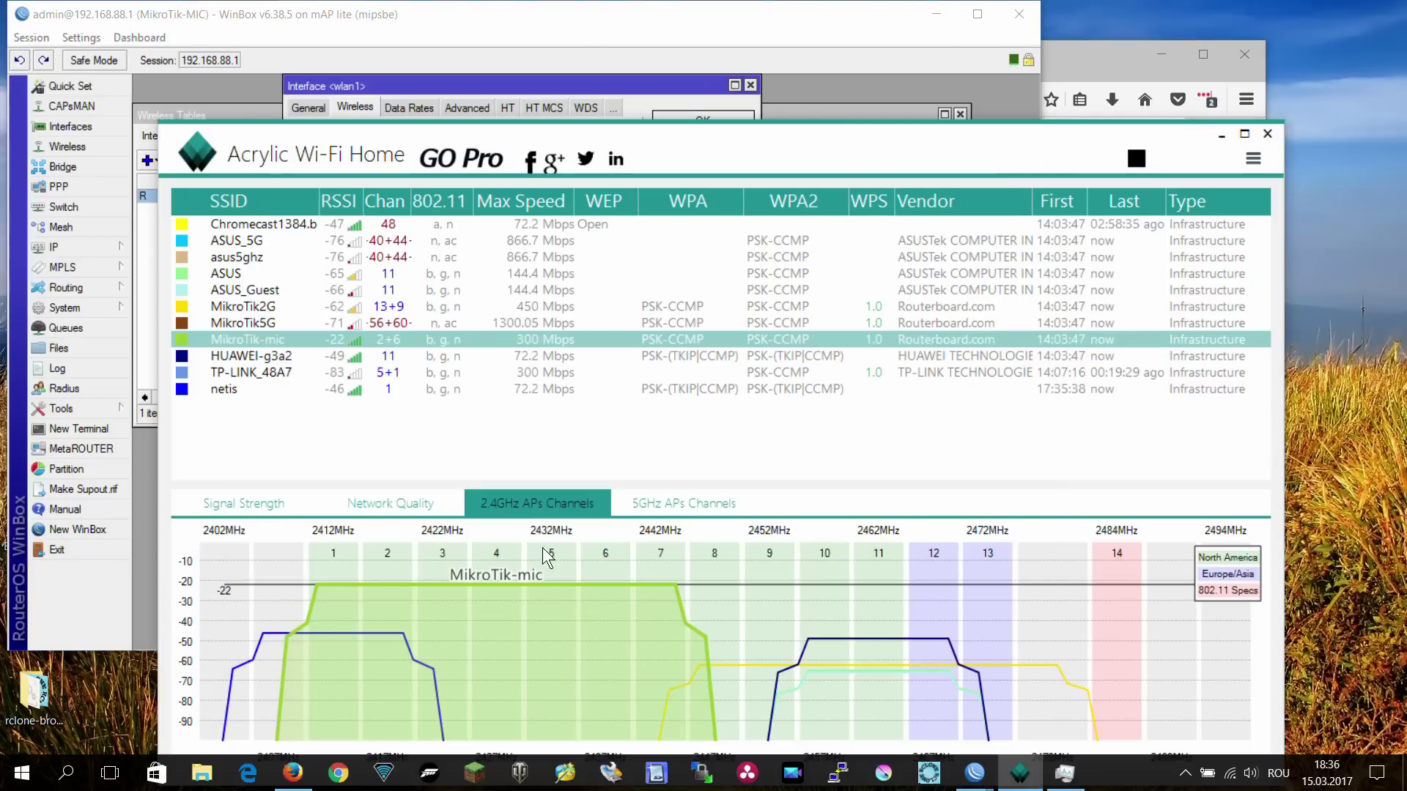
click(618, 118)
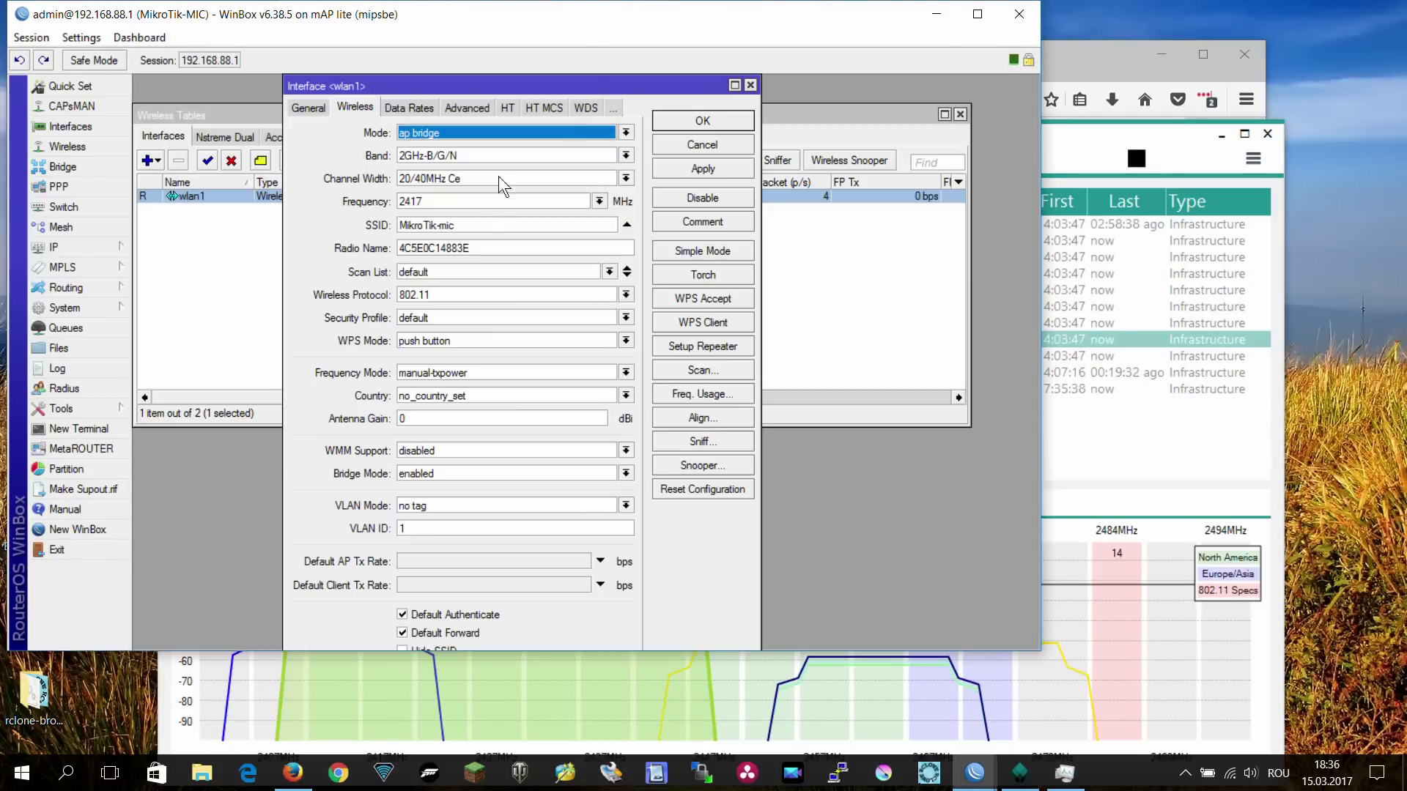
Step: Set MikroTik-mic's wlan1 frequency to 2432 MHz and channel width to 20MHz, and apply the settings
click(599, 202)
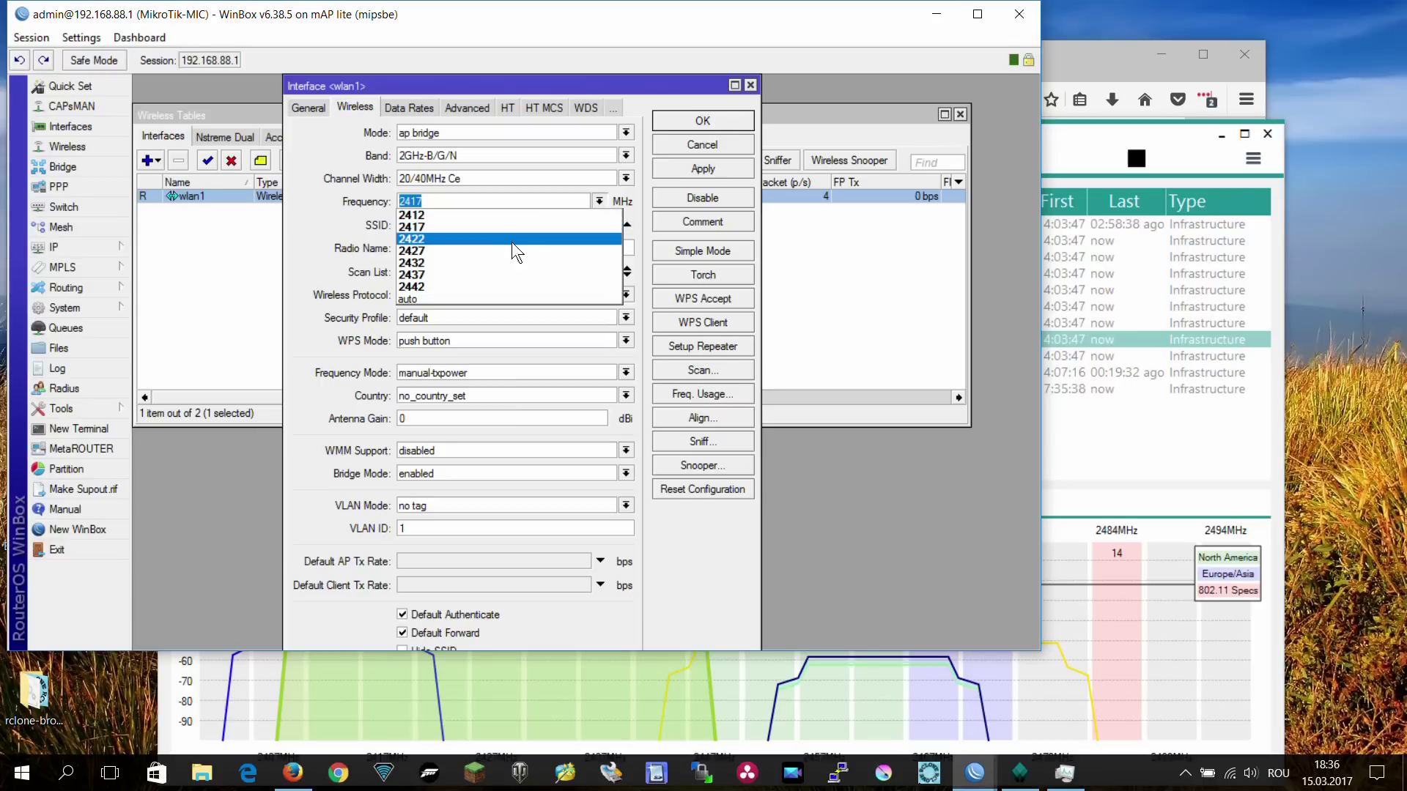
click(499, 262)
click(625, 178)
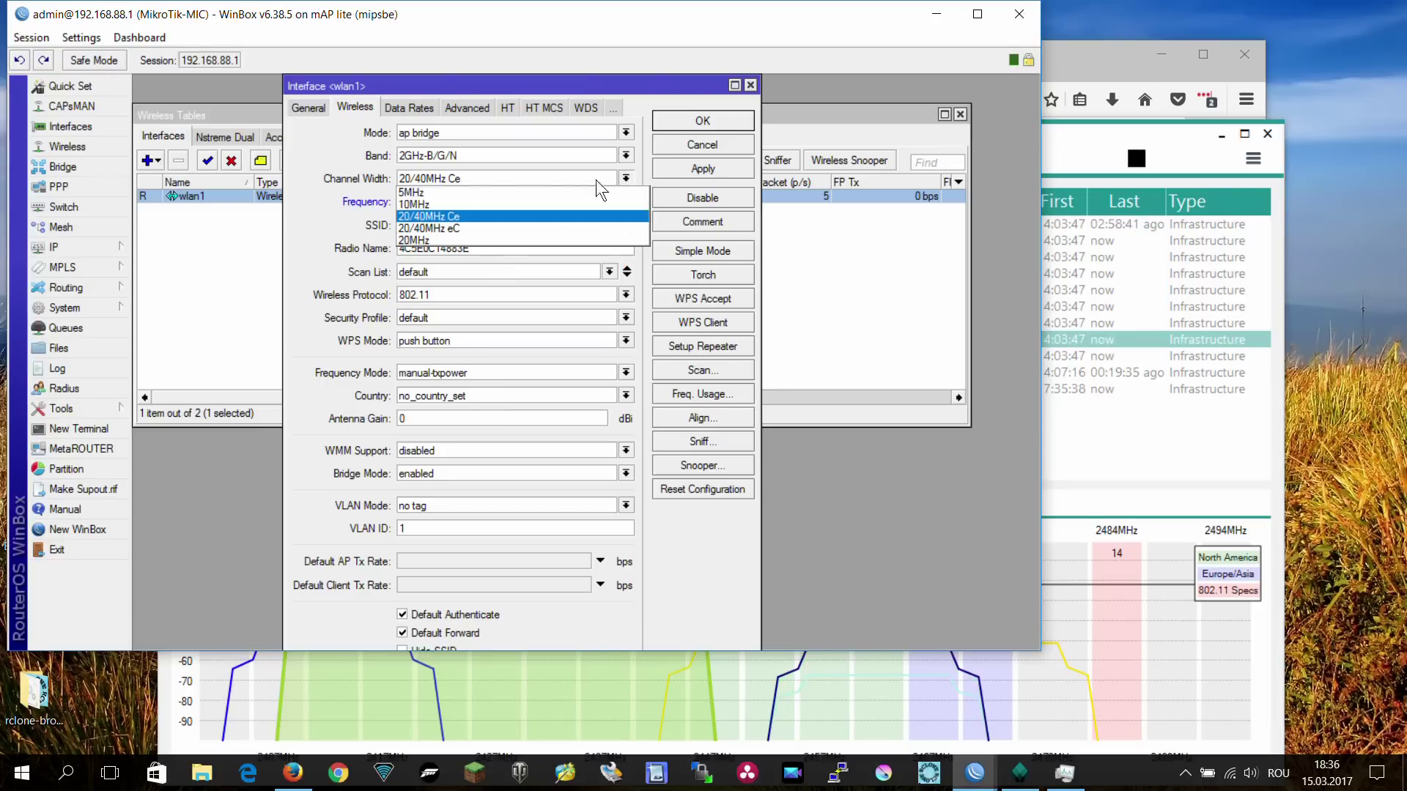
click(494, 236)
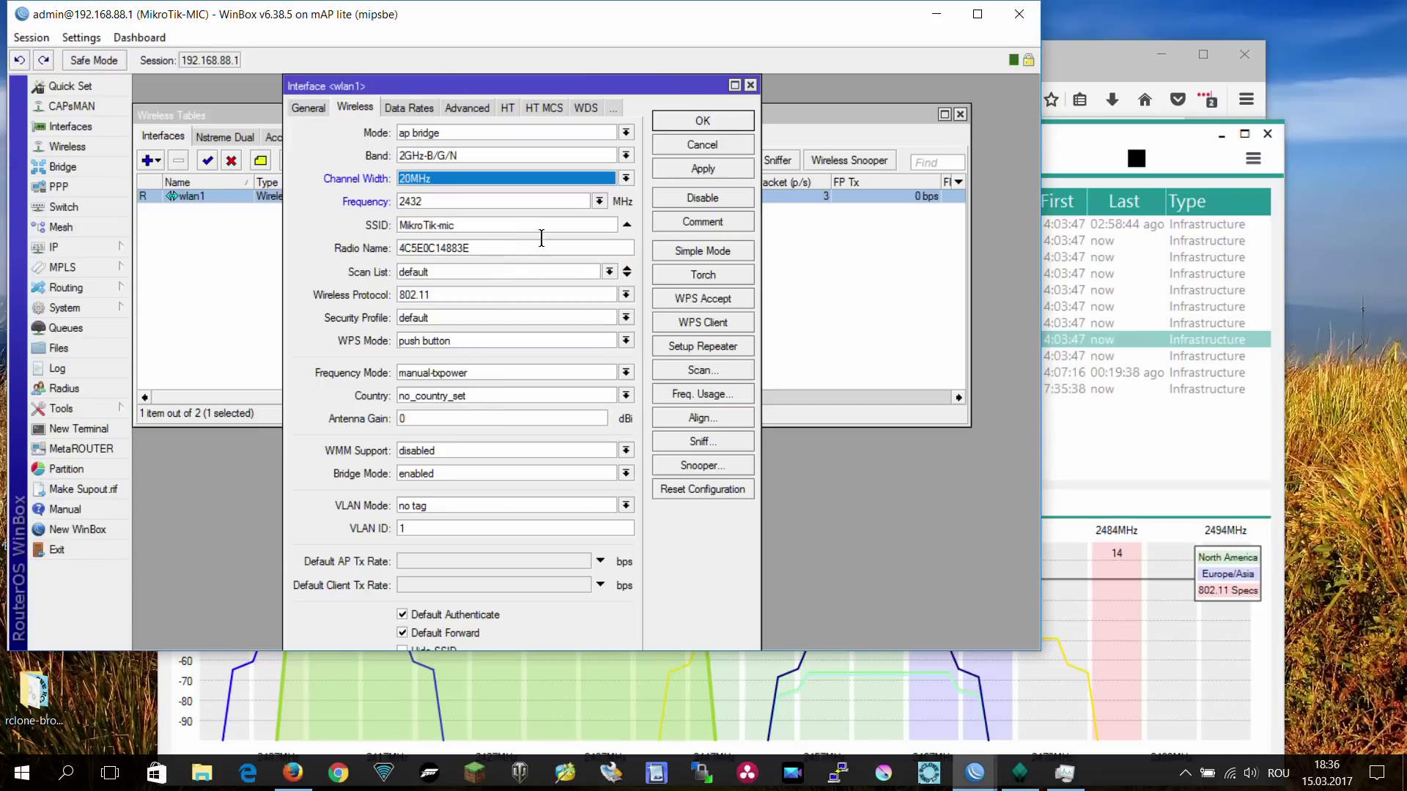
click(701, 169)
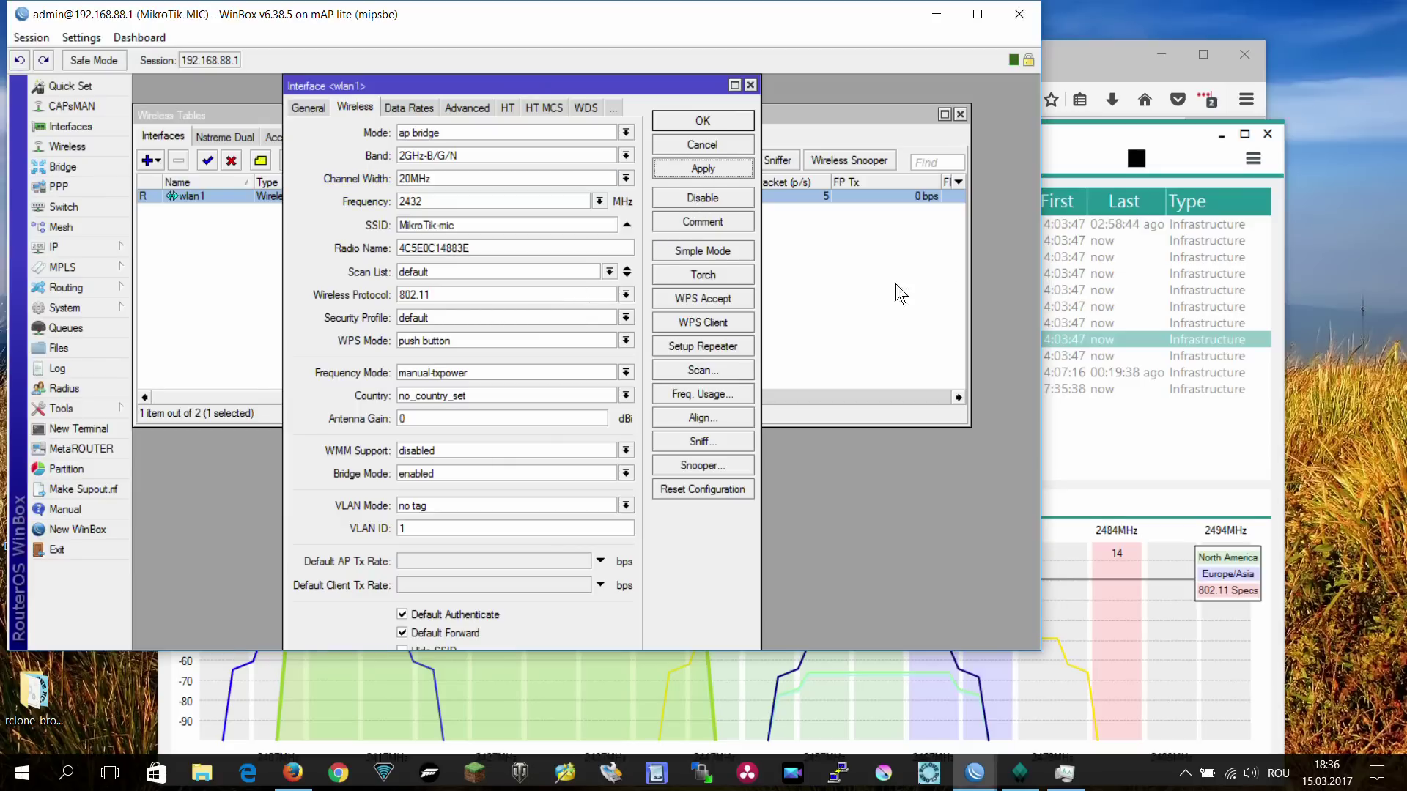
Step: Check MikroTik-mic's channel placement in Acrylic's 2.4 GHz graph and highlight the MikroTik2G network for comparison
click(1085, 135)
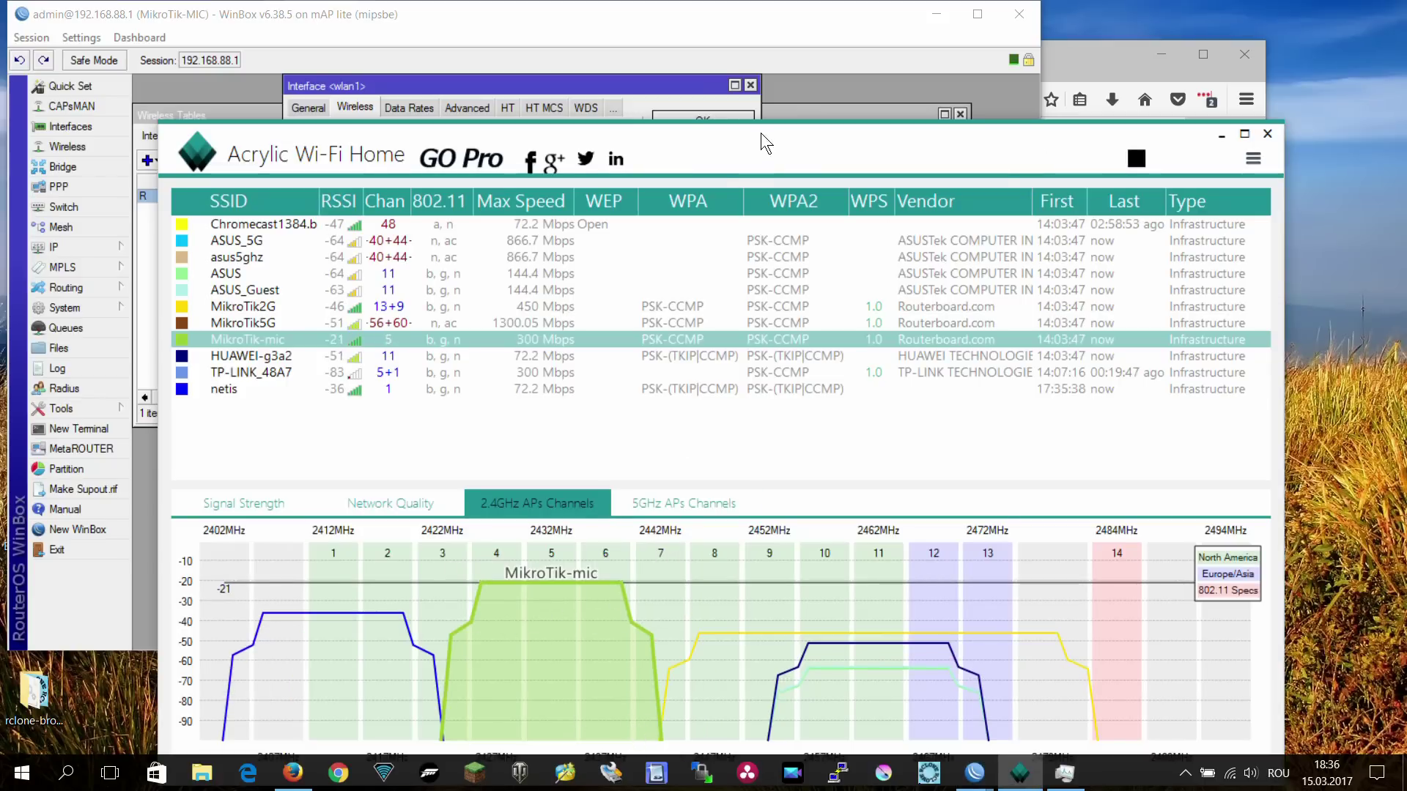
drag(761, 134, 765, 81)
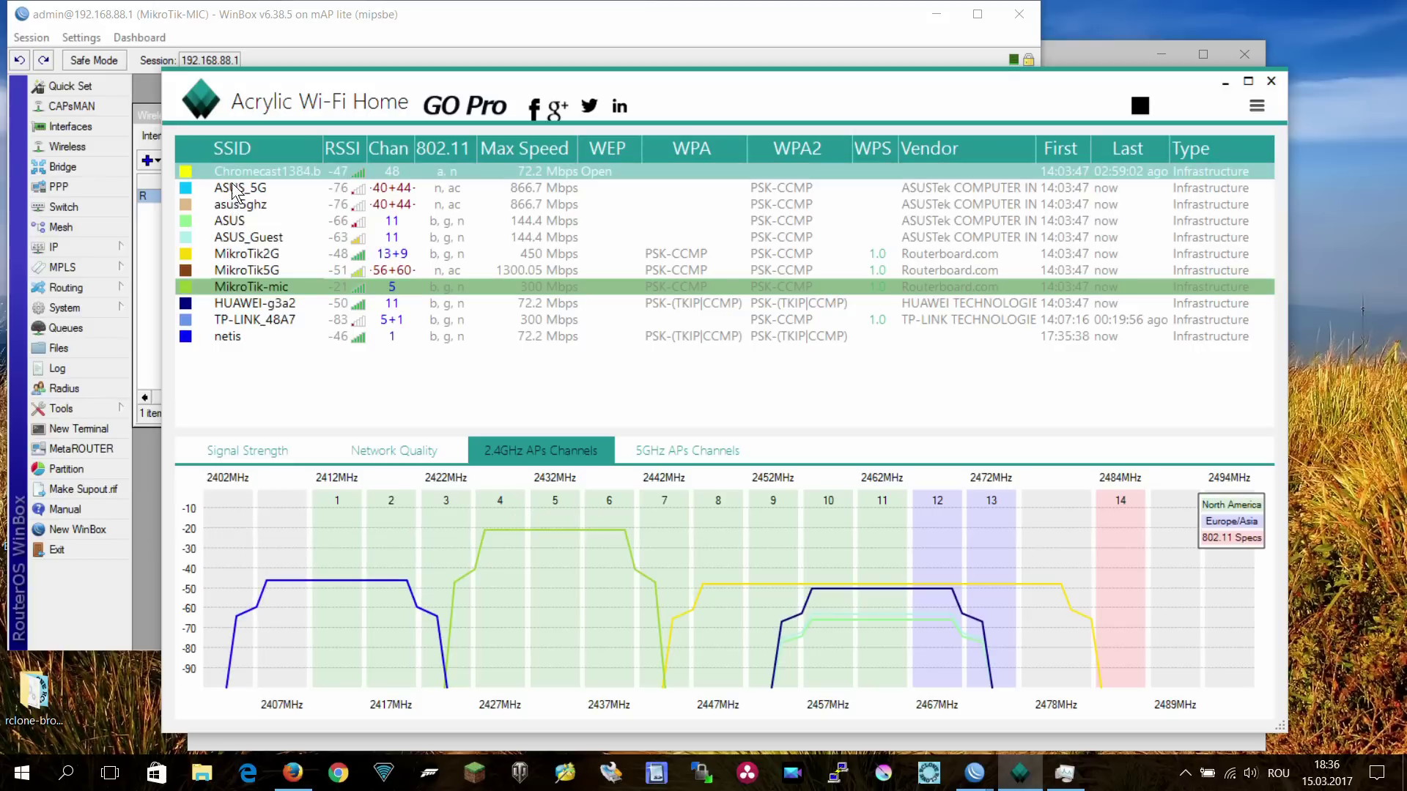
click(257, 296)
click(235, 255)
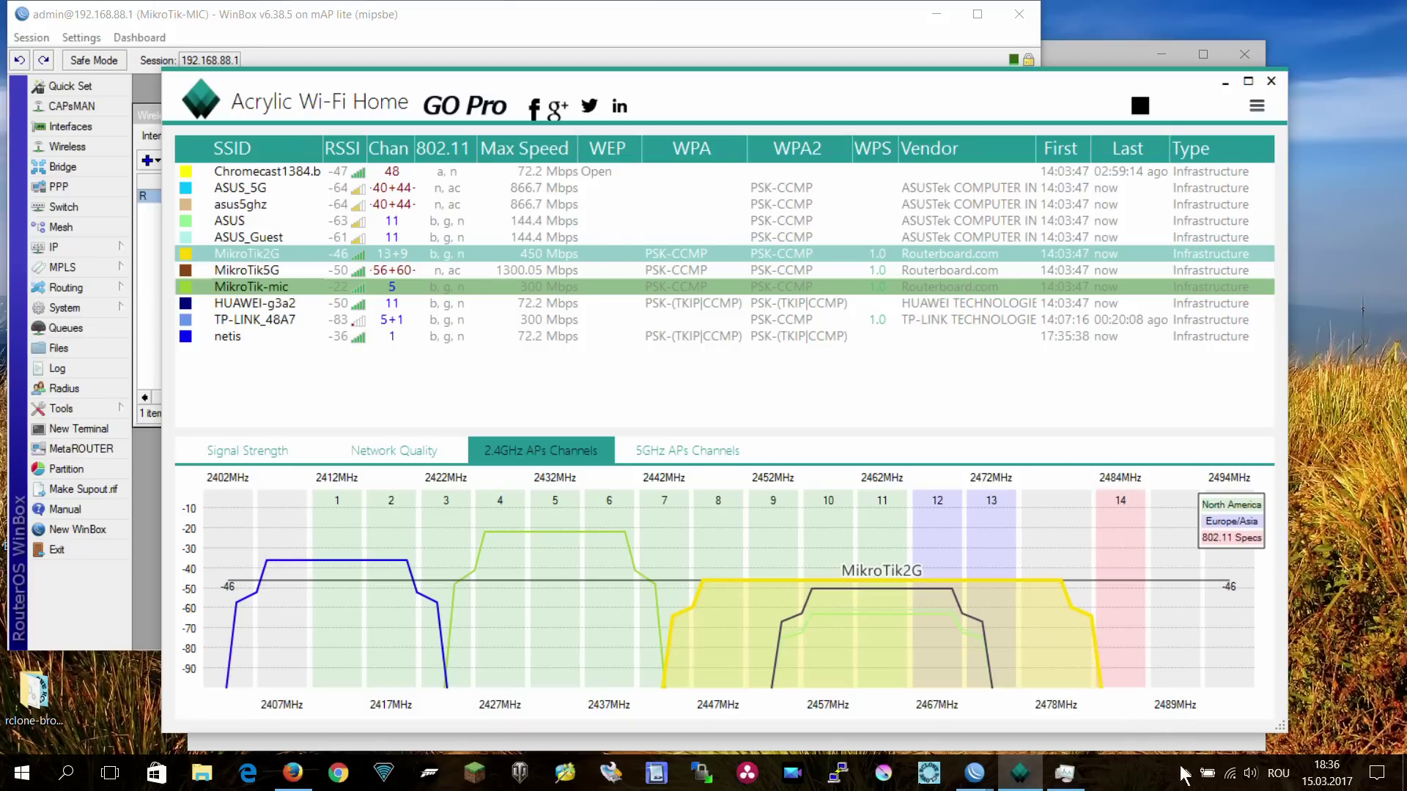
Step: Connect the computer to the MikroTik5G Wi-Fi network and reconnect WinBox to the router at 192.168.88.1
click(1230, 773)
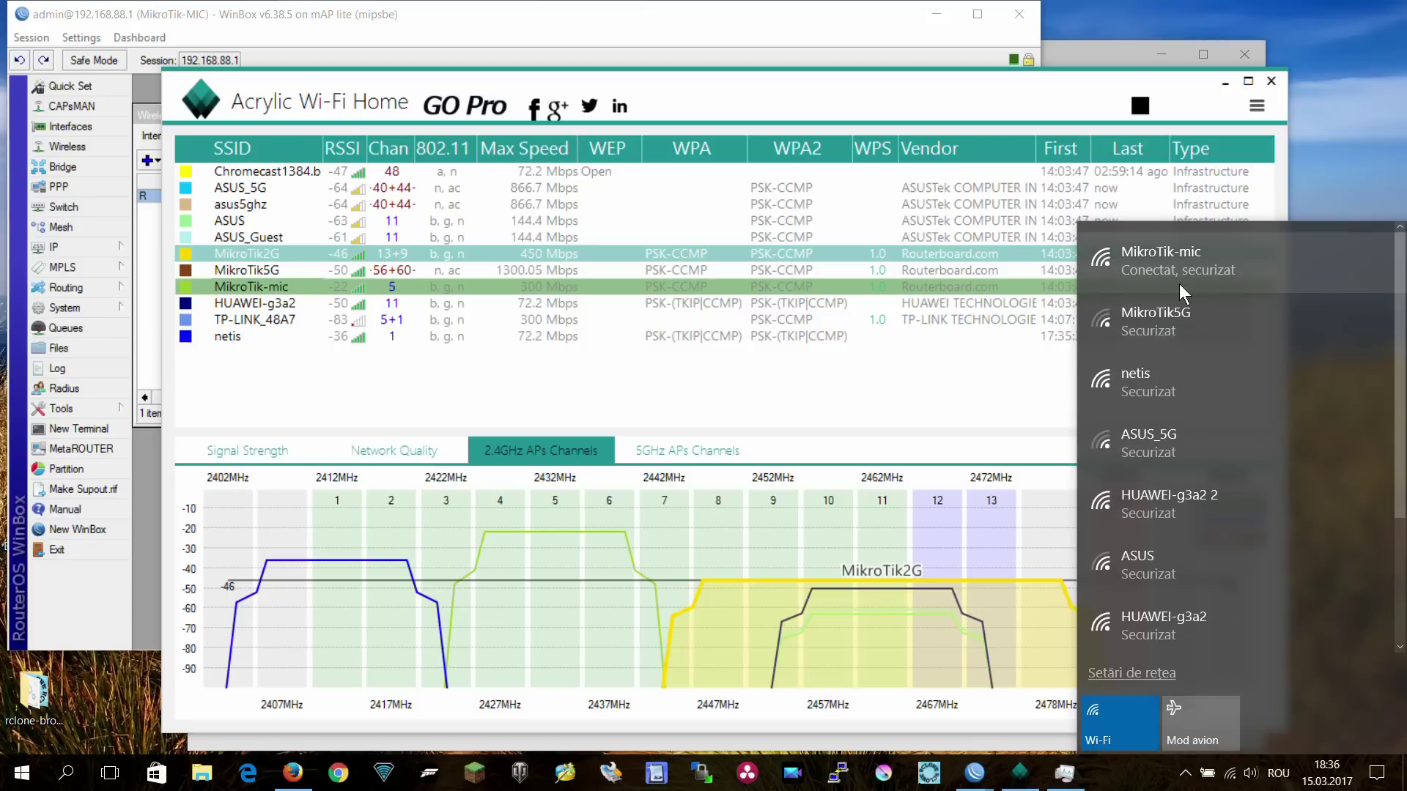
click(1190, 320)
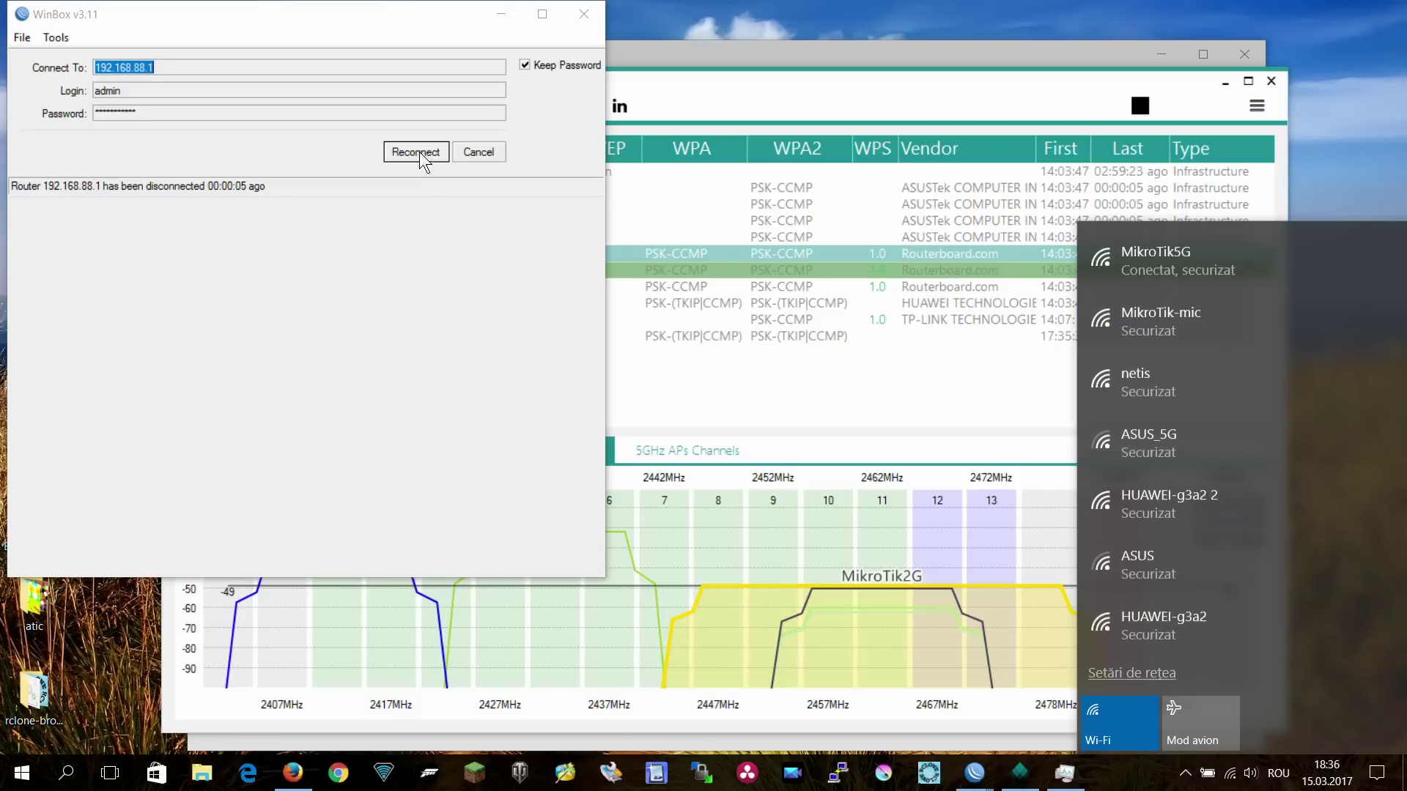
click(419, 152)
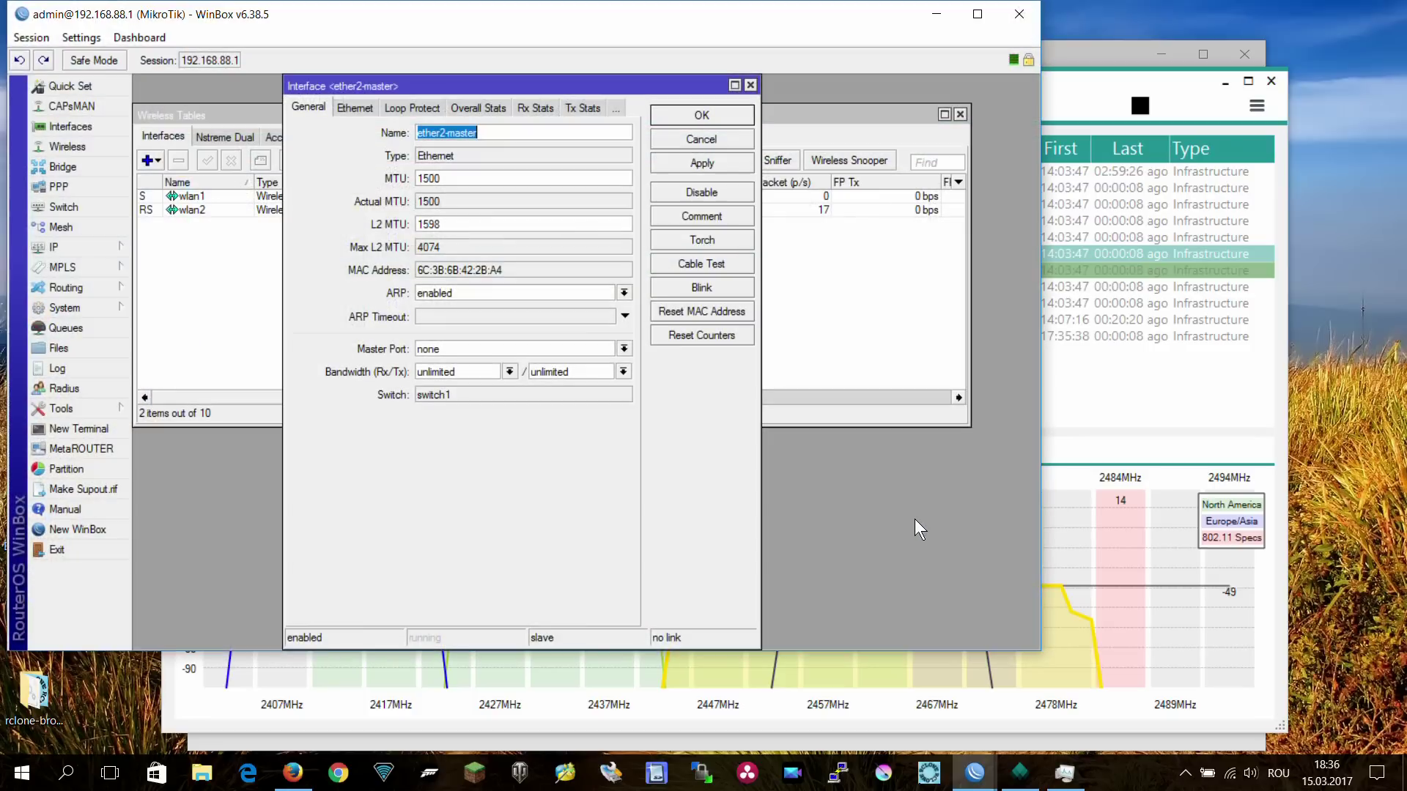
Step: Close the ether2-master interface dialog and open the wireless settings of wlan1, the MikroTik2G interface
click(750, 85)
double_click(192, 196)
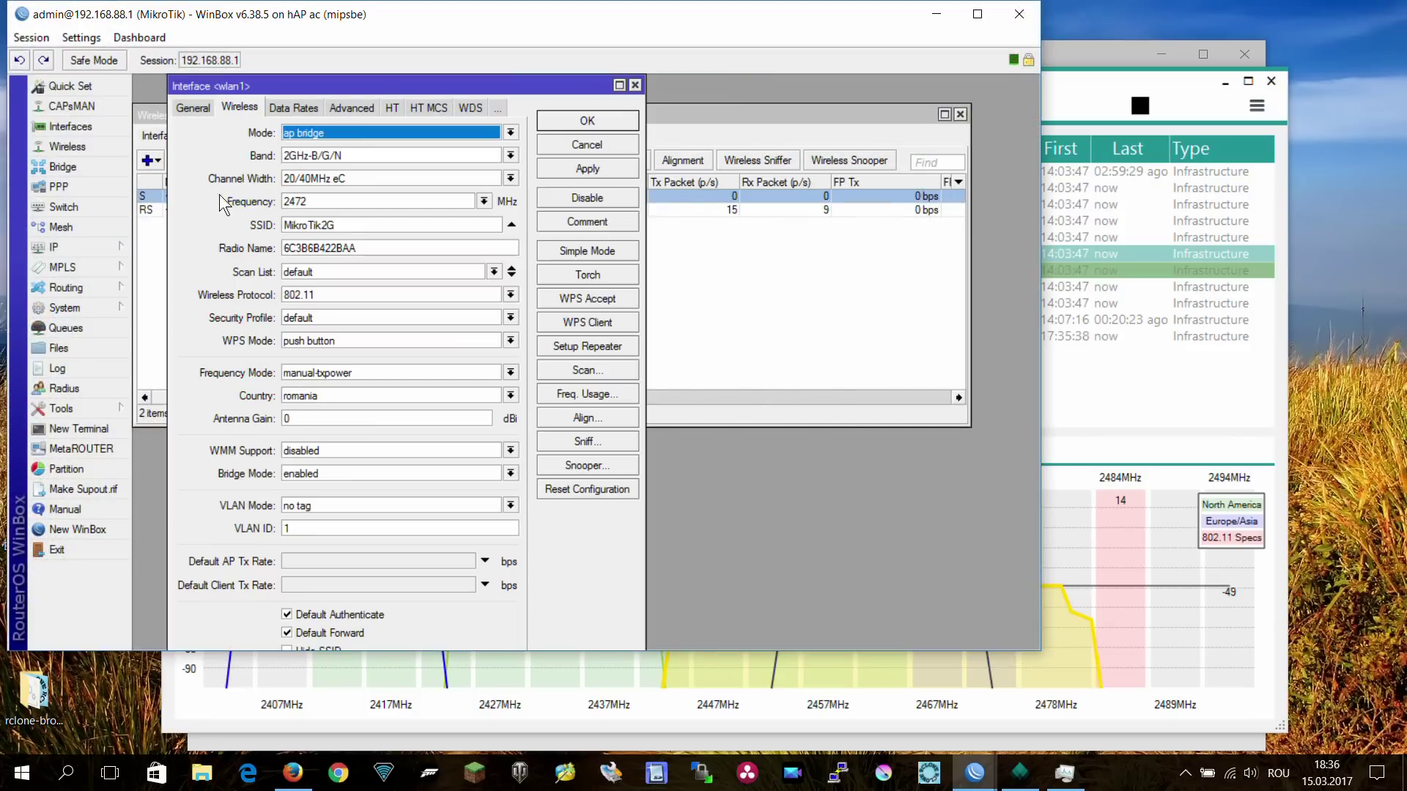
drag(368, 82, 393, 80)
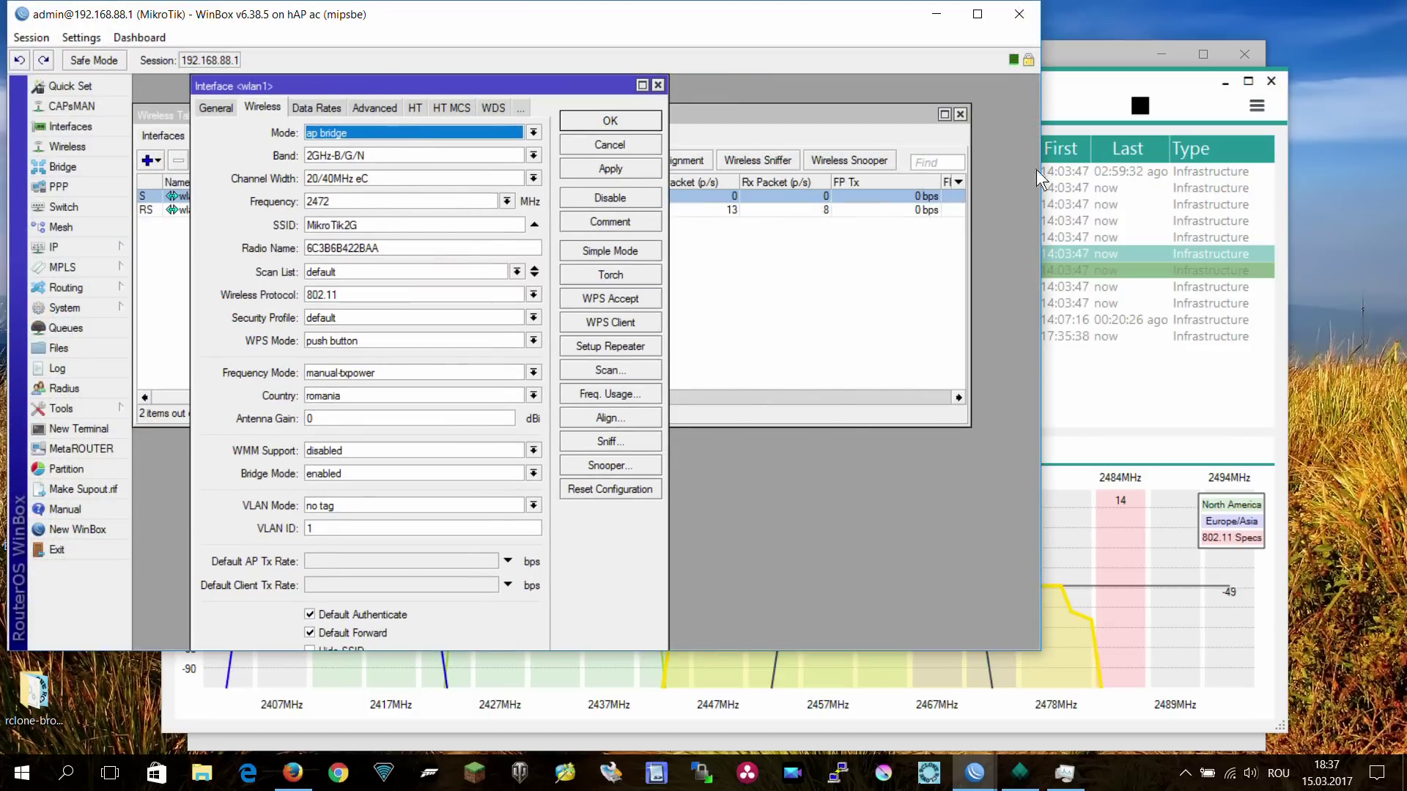
Step: Check MikroTik2G in Acrylic's 2.4 GHz graph, and set its wlan1 channel width to 20MHz and frequency to 2472 MHz in WinBox
click(1072, 76)
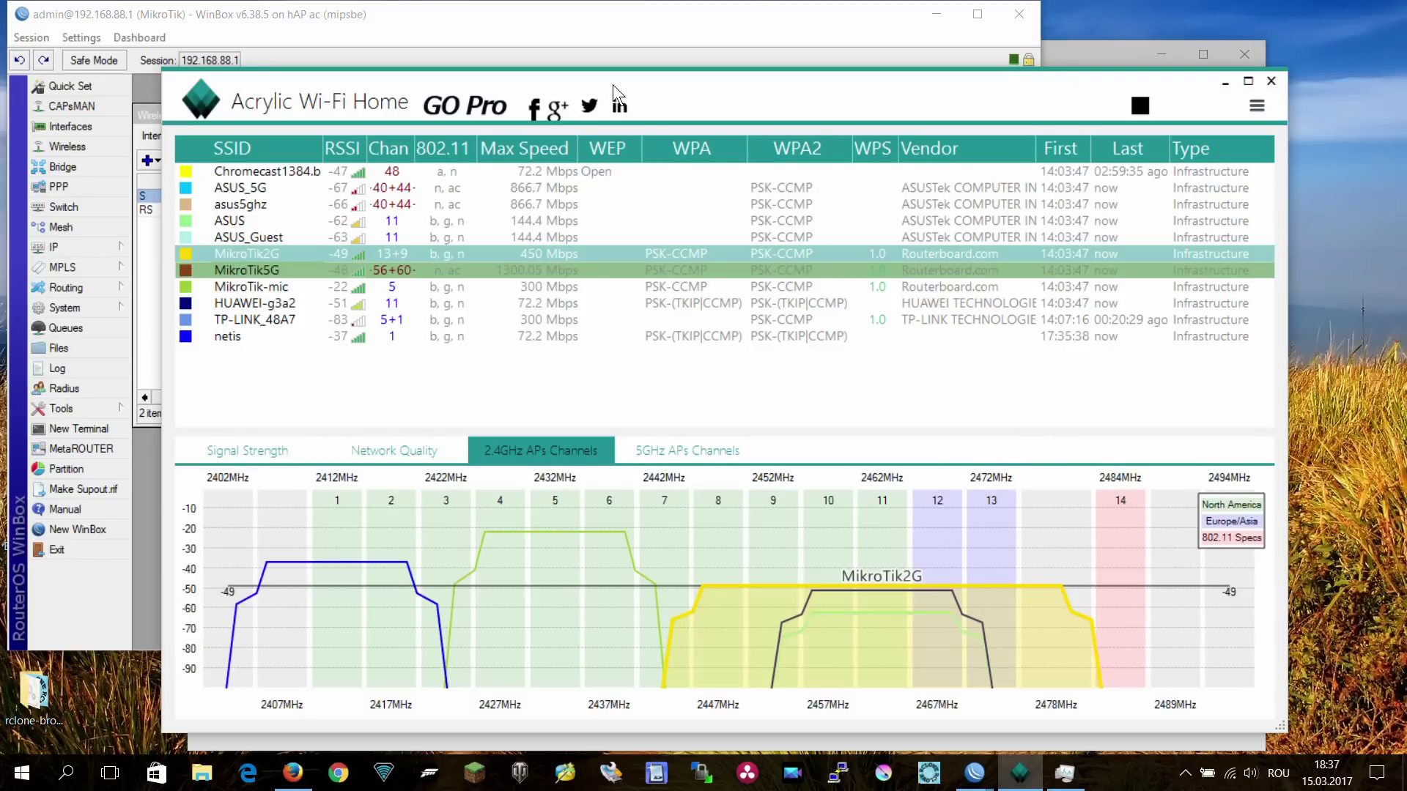
click(477, 12)
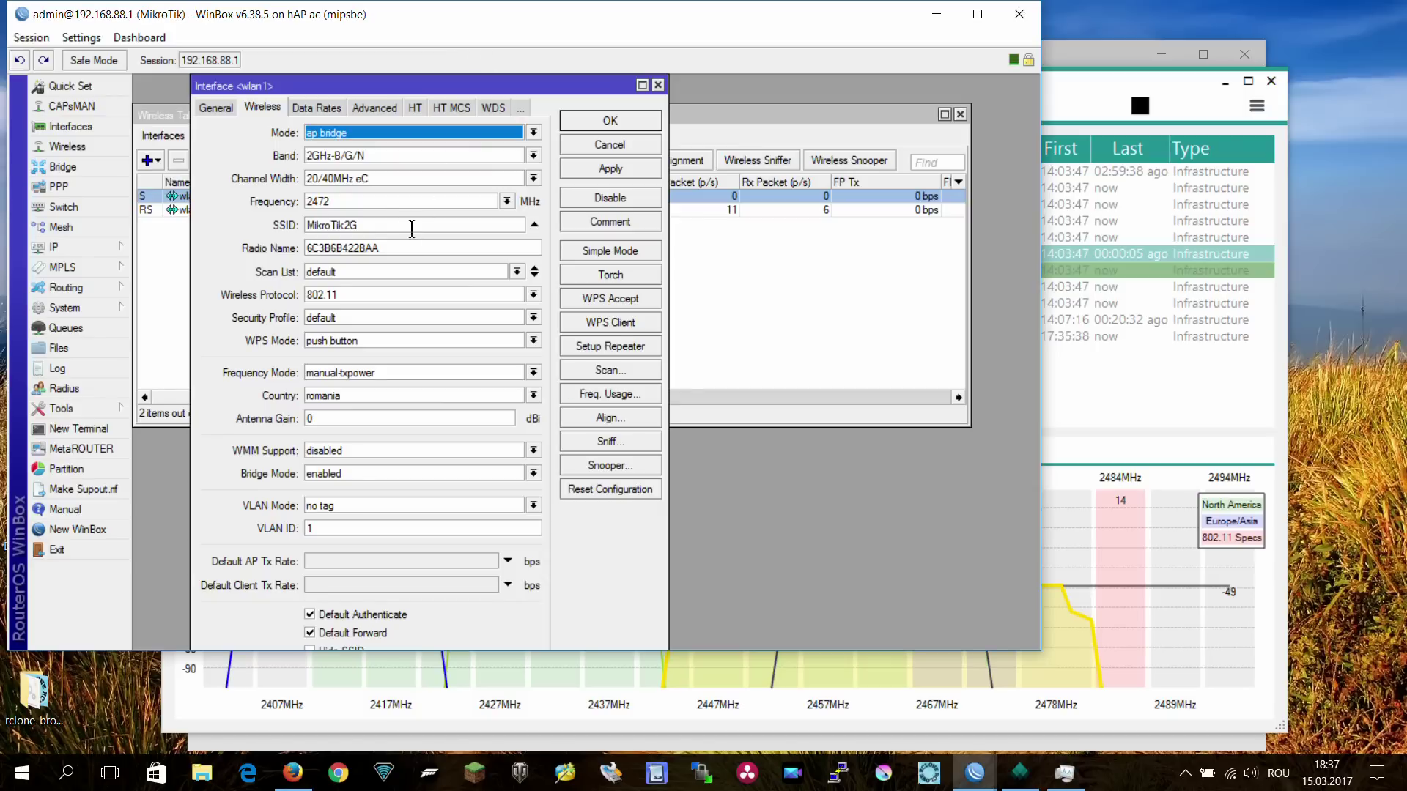
click(506, 200)
click(509, 204)
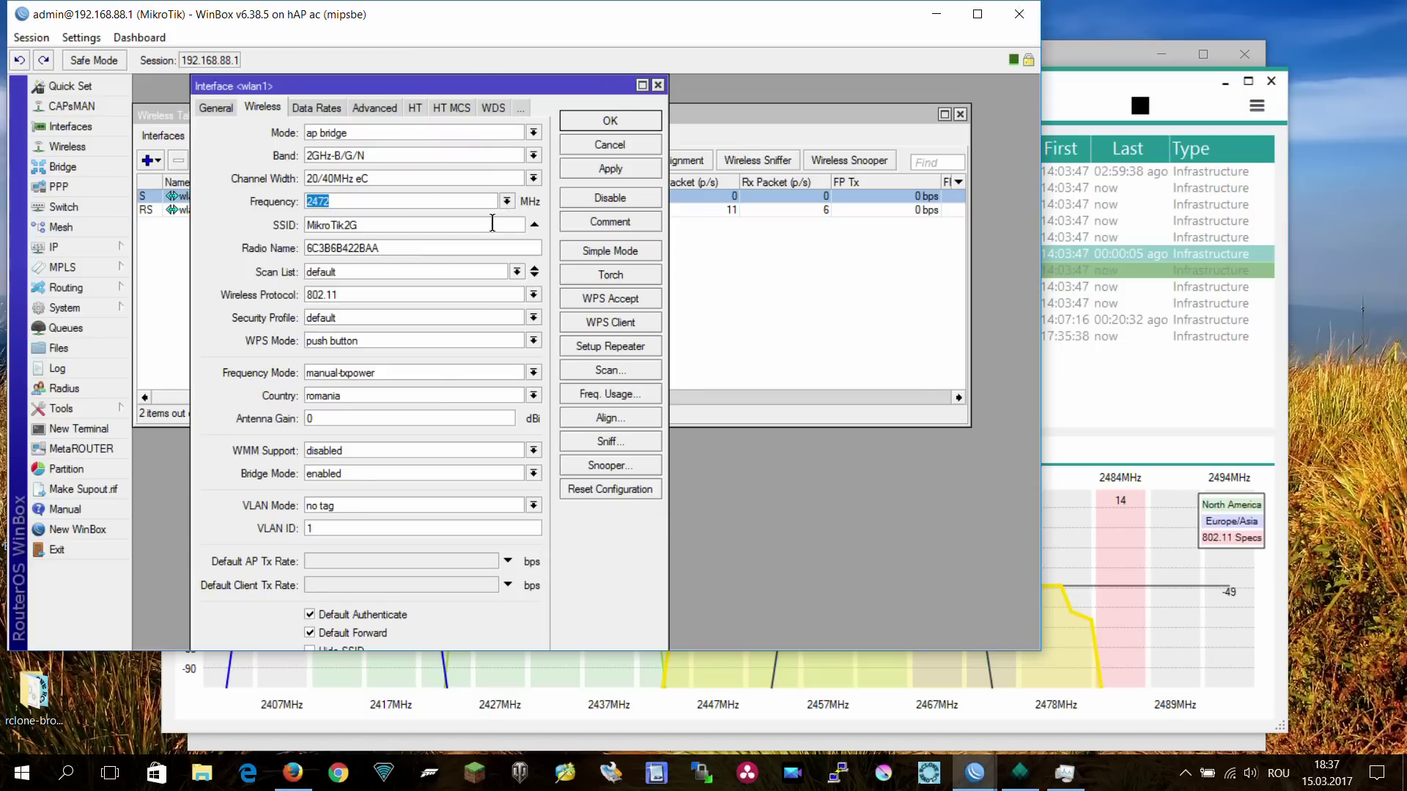
click(532, 178)
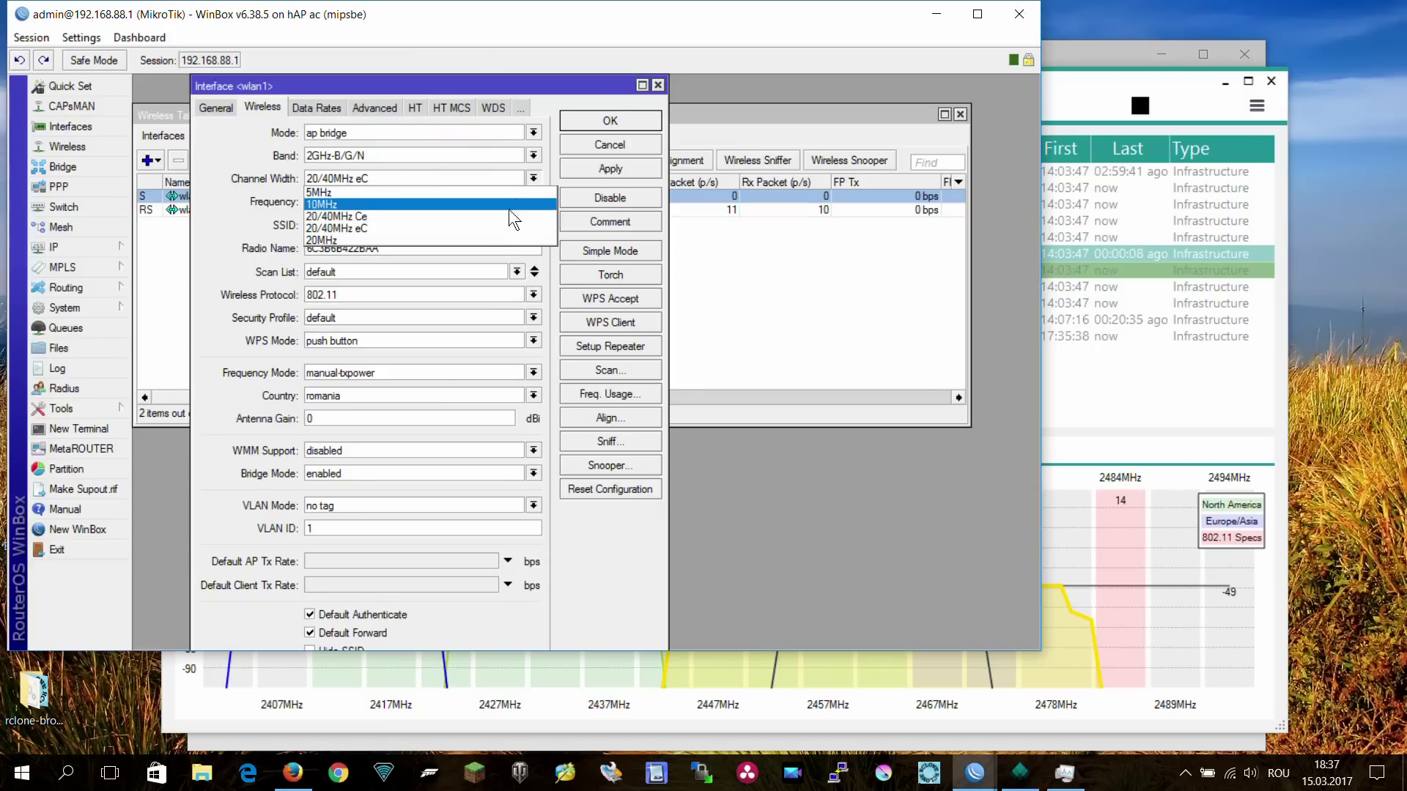
click(496, 238)
click(507, 202)
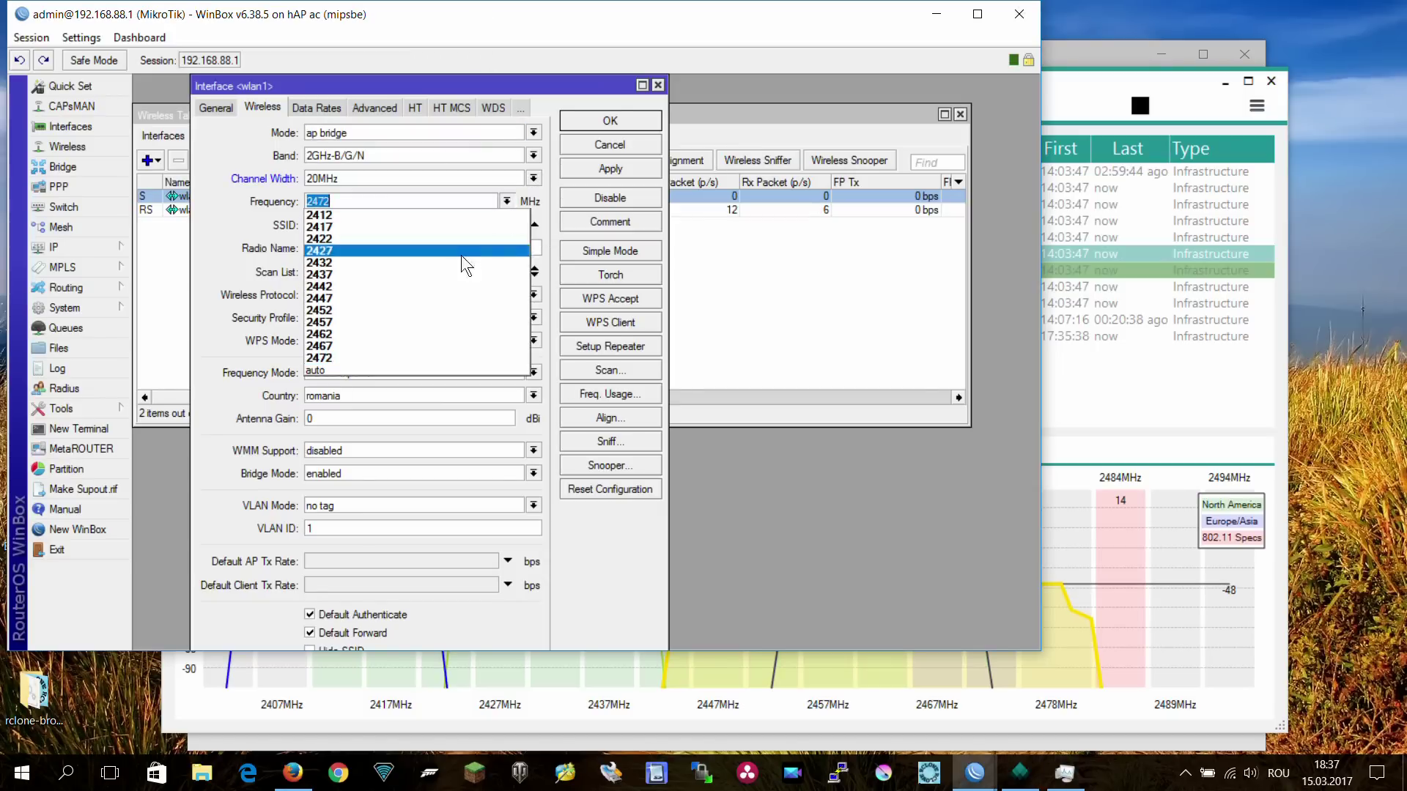
click(401, 357)
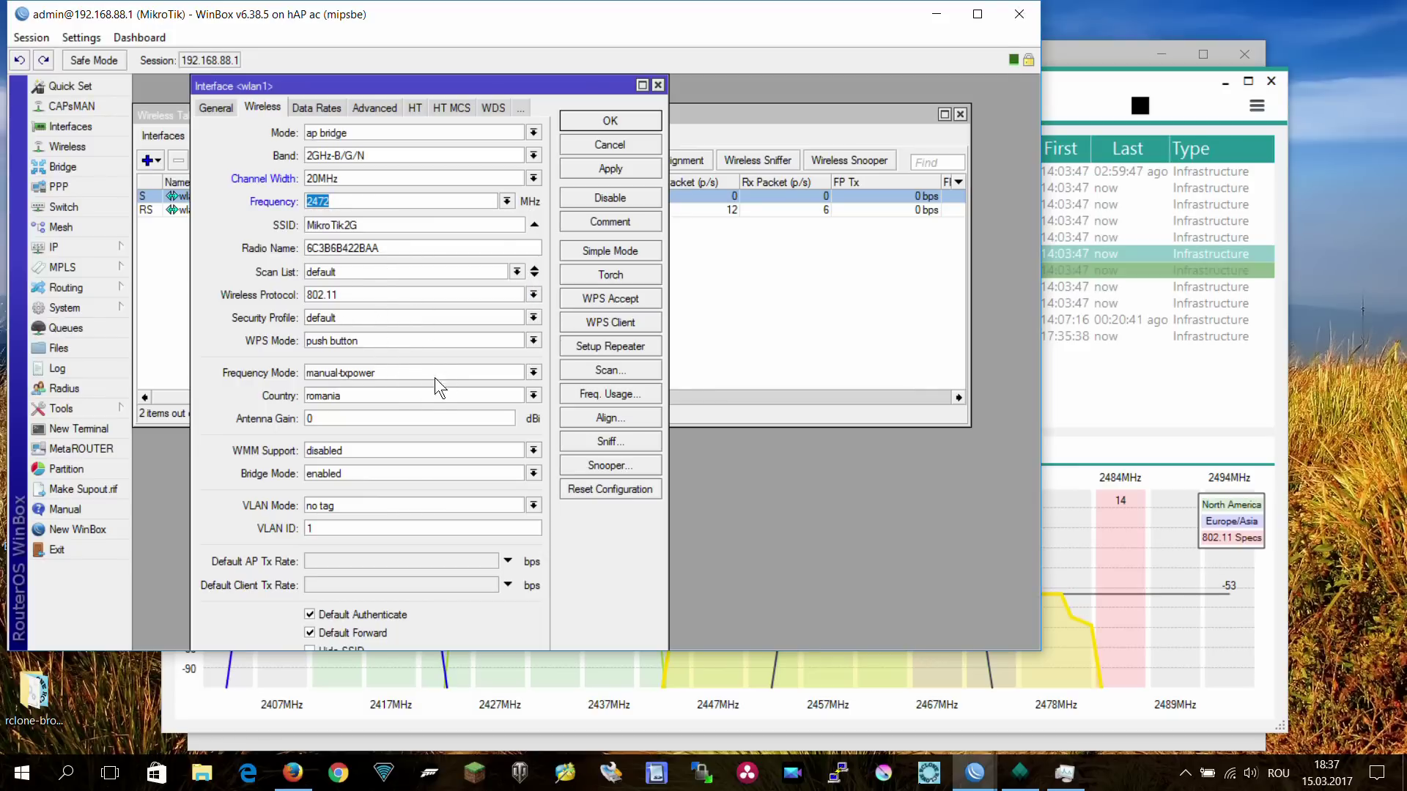
Step: Try bulgaria as the wlan1 country, examine the available frequencies, and select 2472 MHz
click(532, 396)
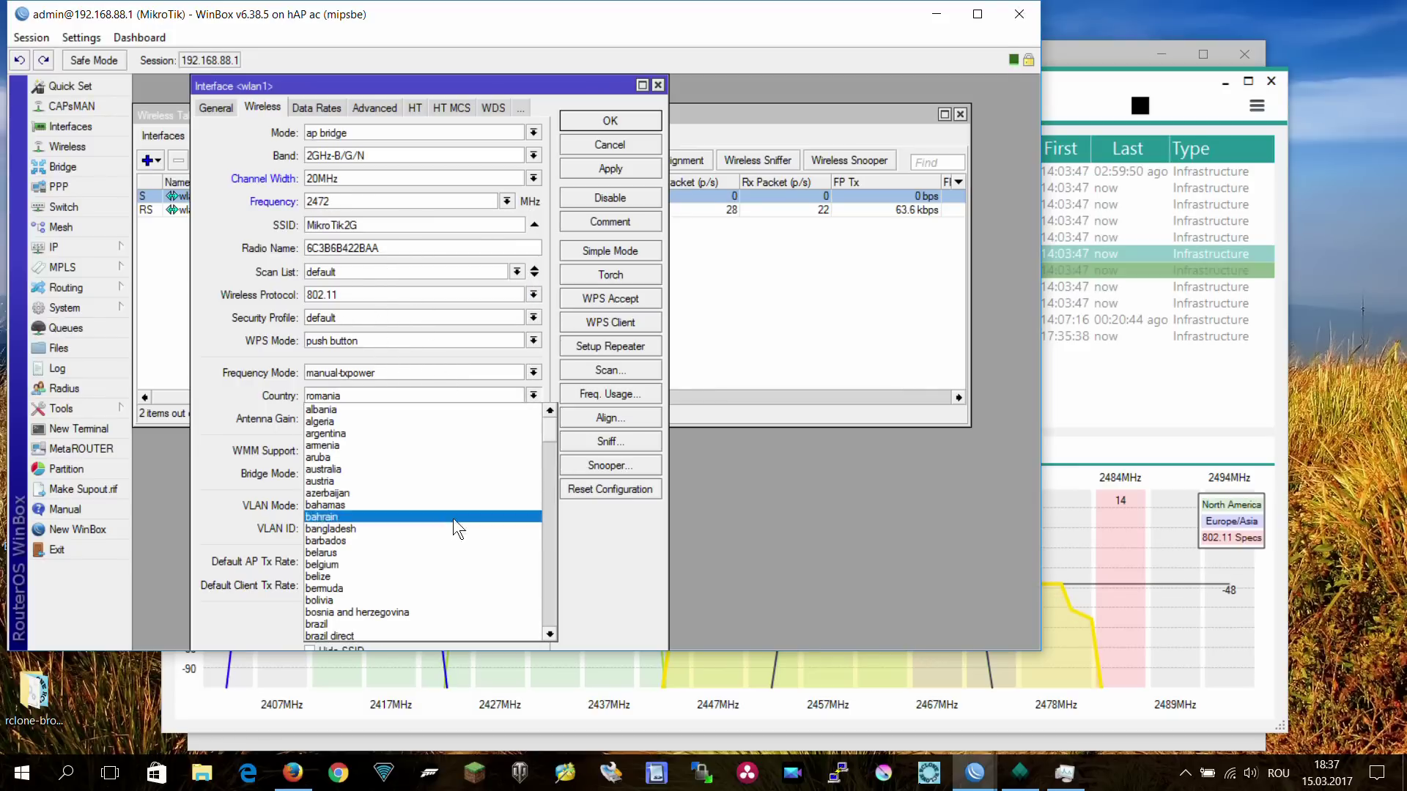
scroll(453, 542, down, 3)
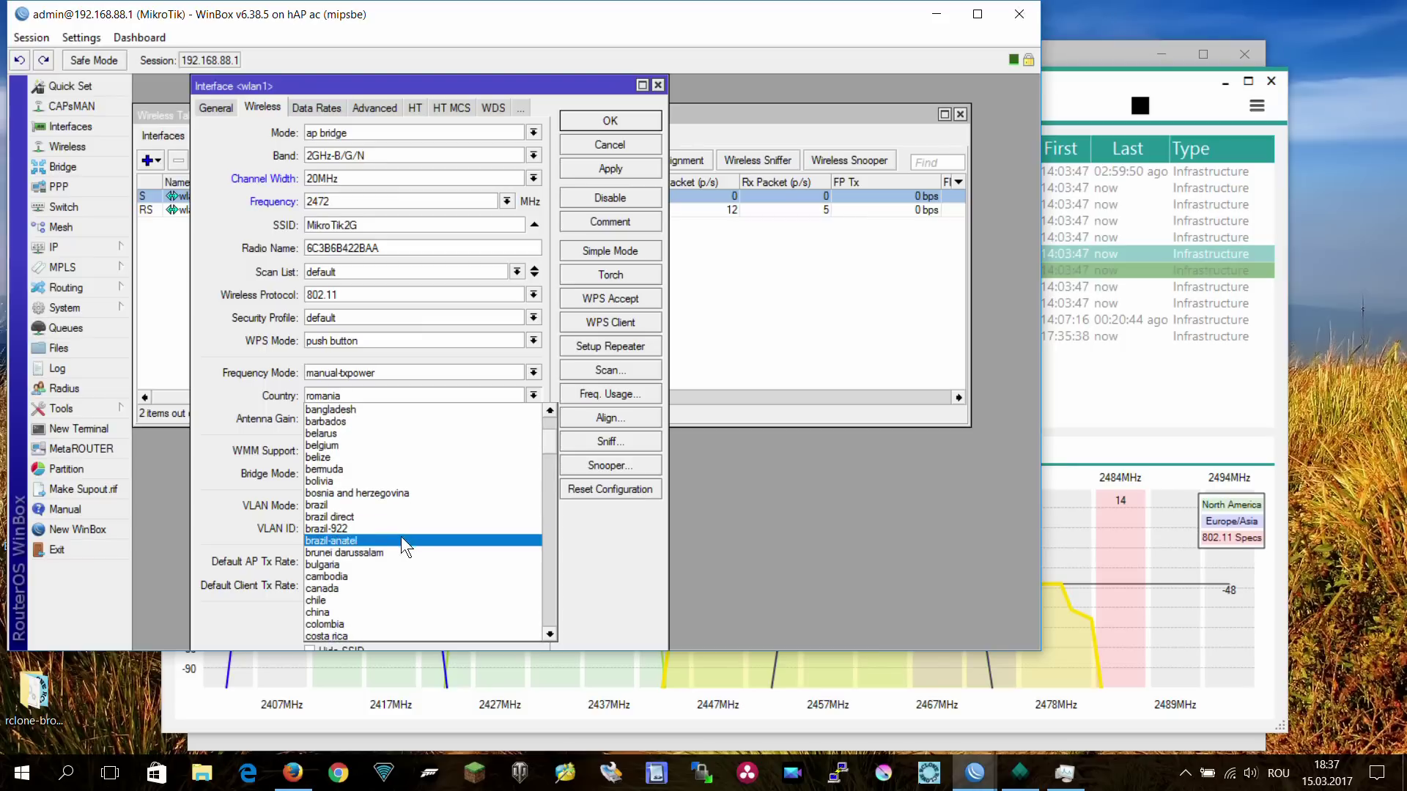
click(376, 565)
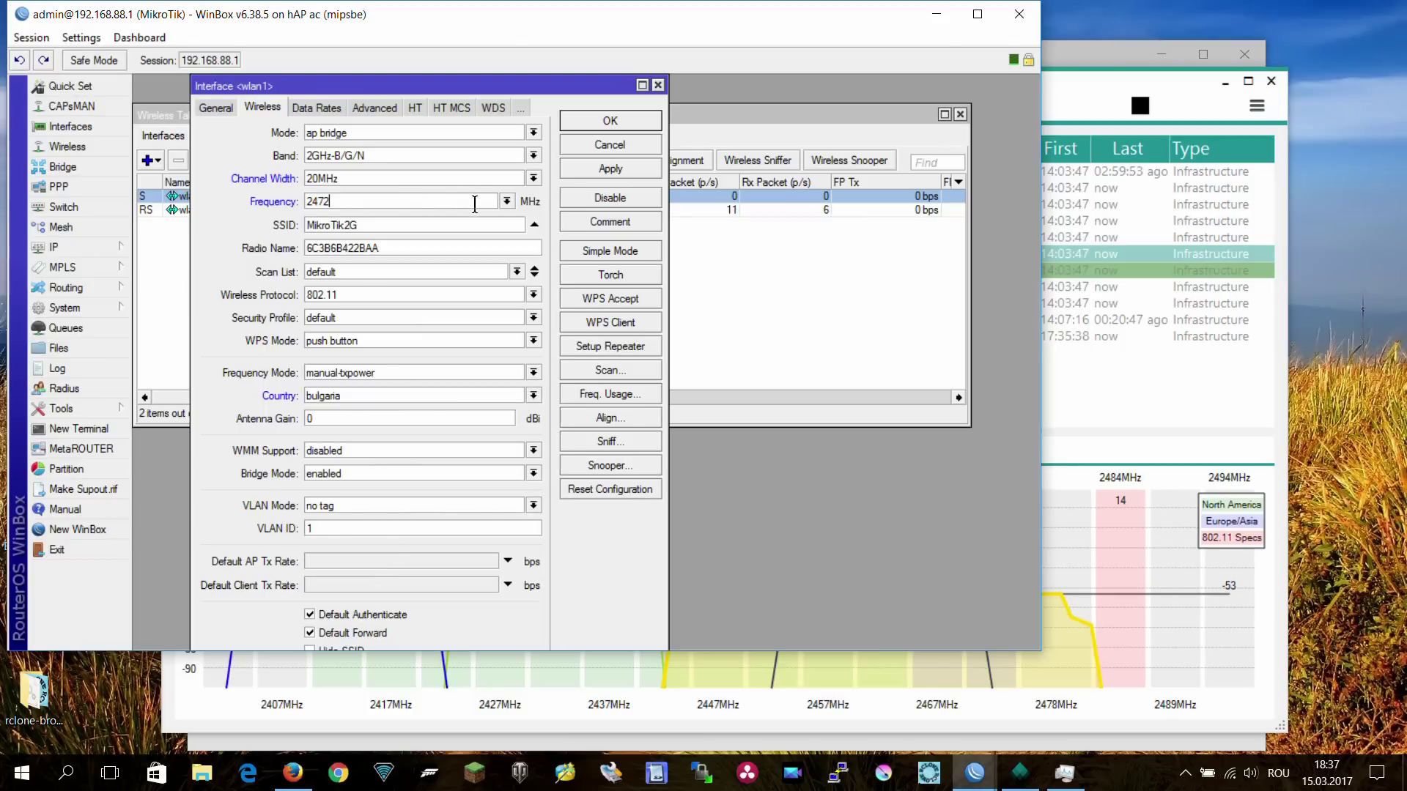
click(507, 200)
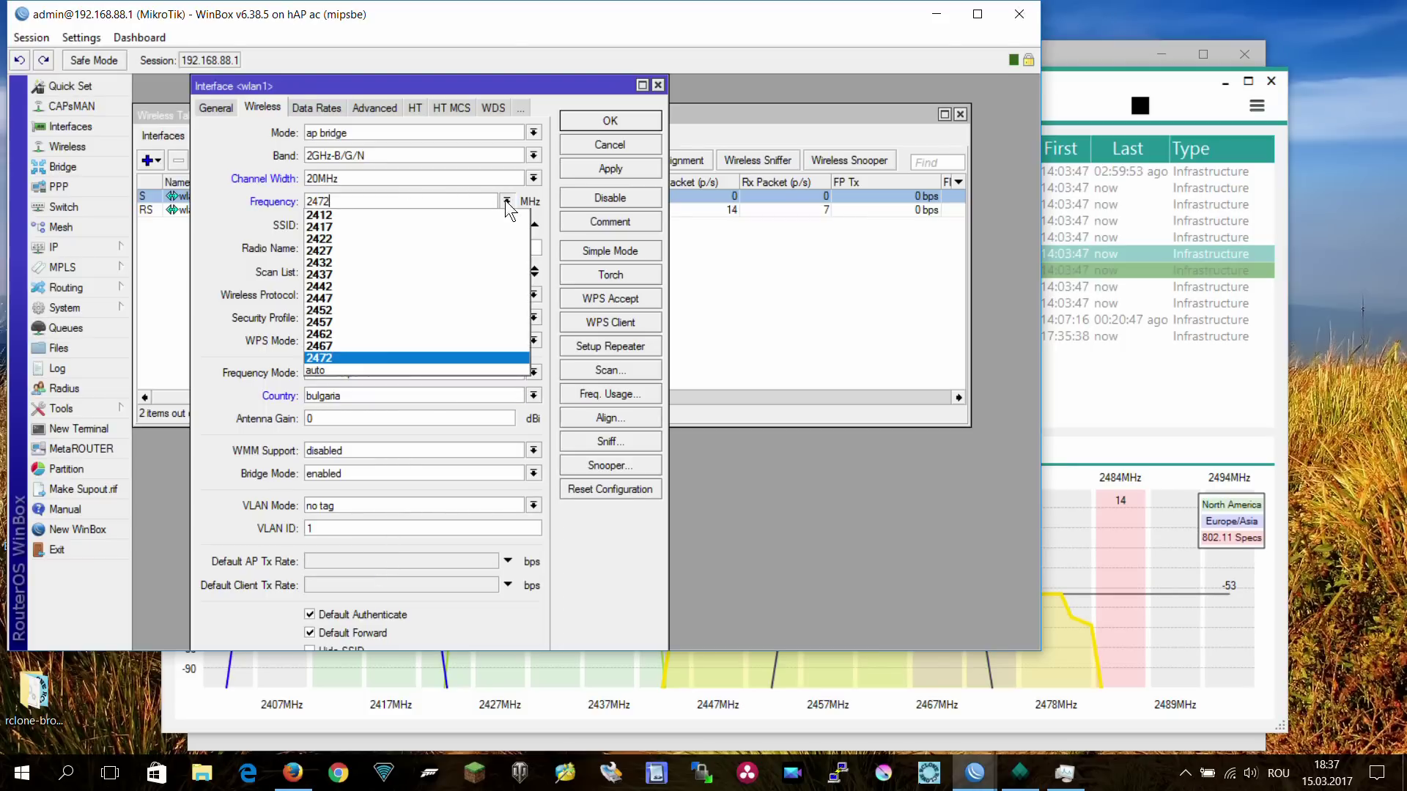
click(343, 357)
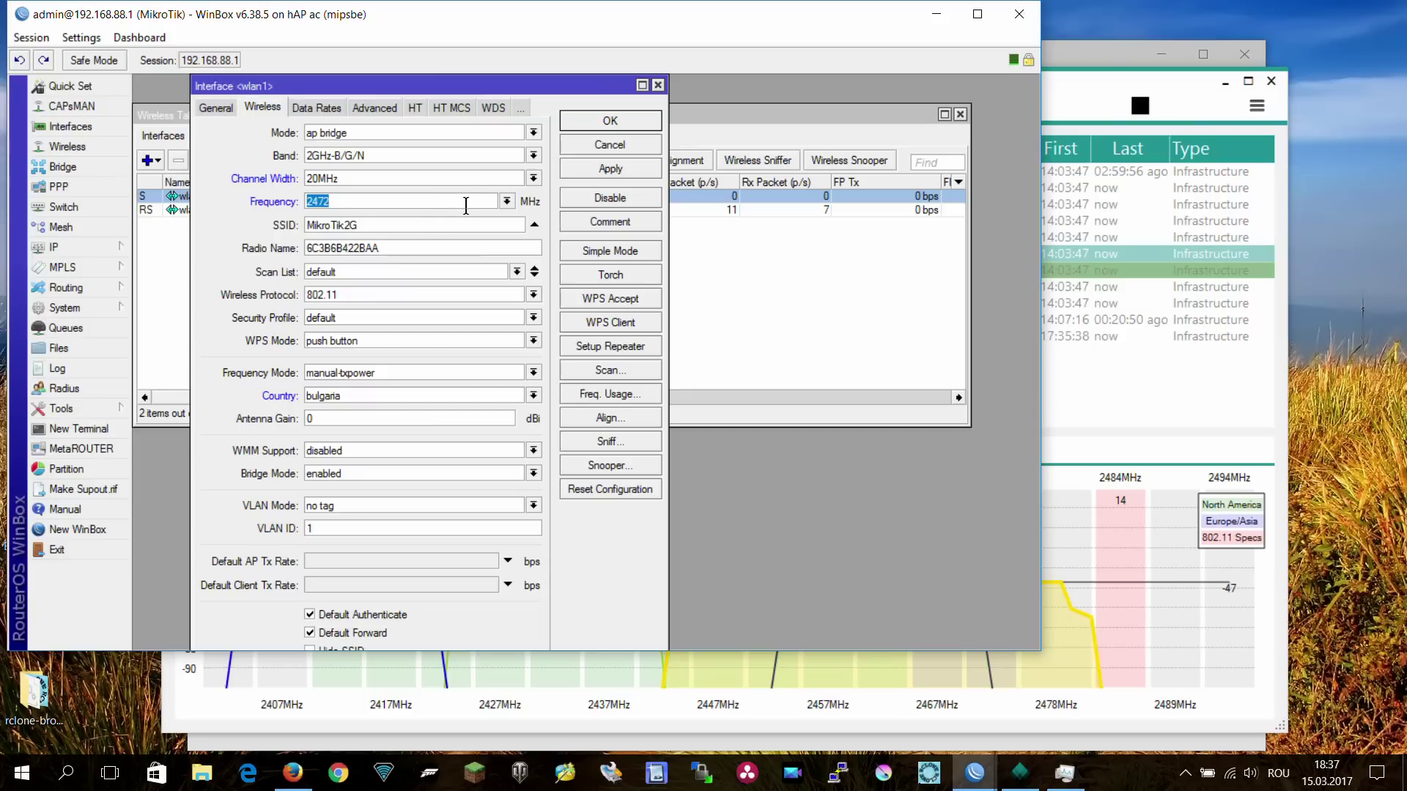
Step: Set the wlan1 country to romania, apply the wireless settings, and close the interface dialog
click(534, 396)
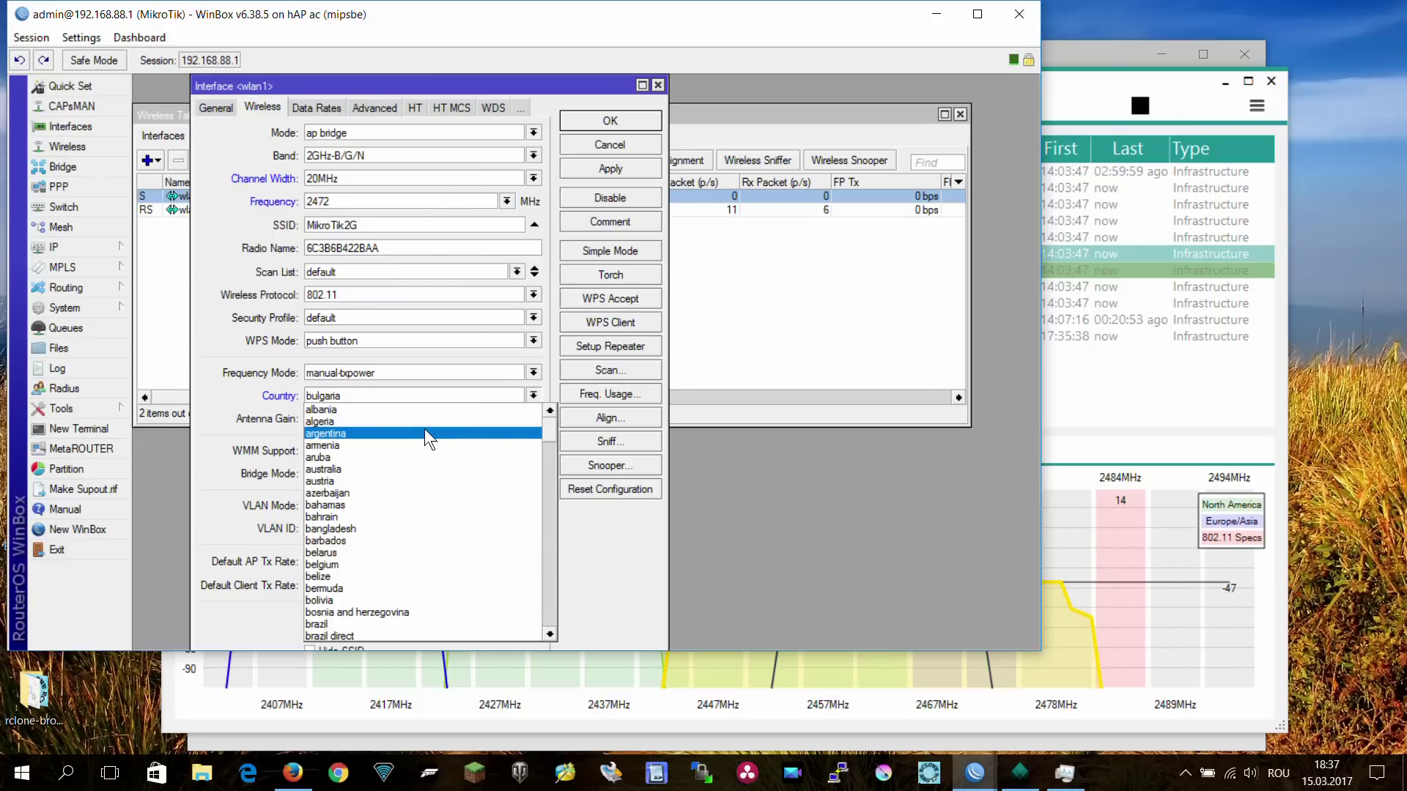
key(r)
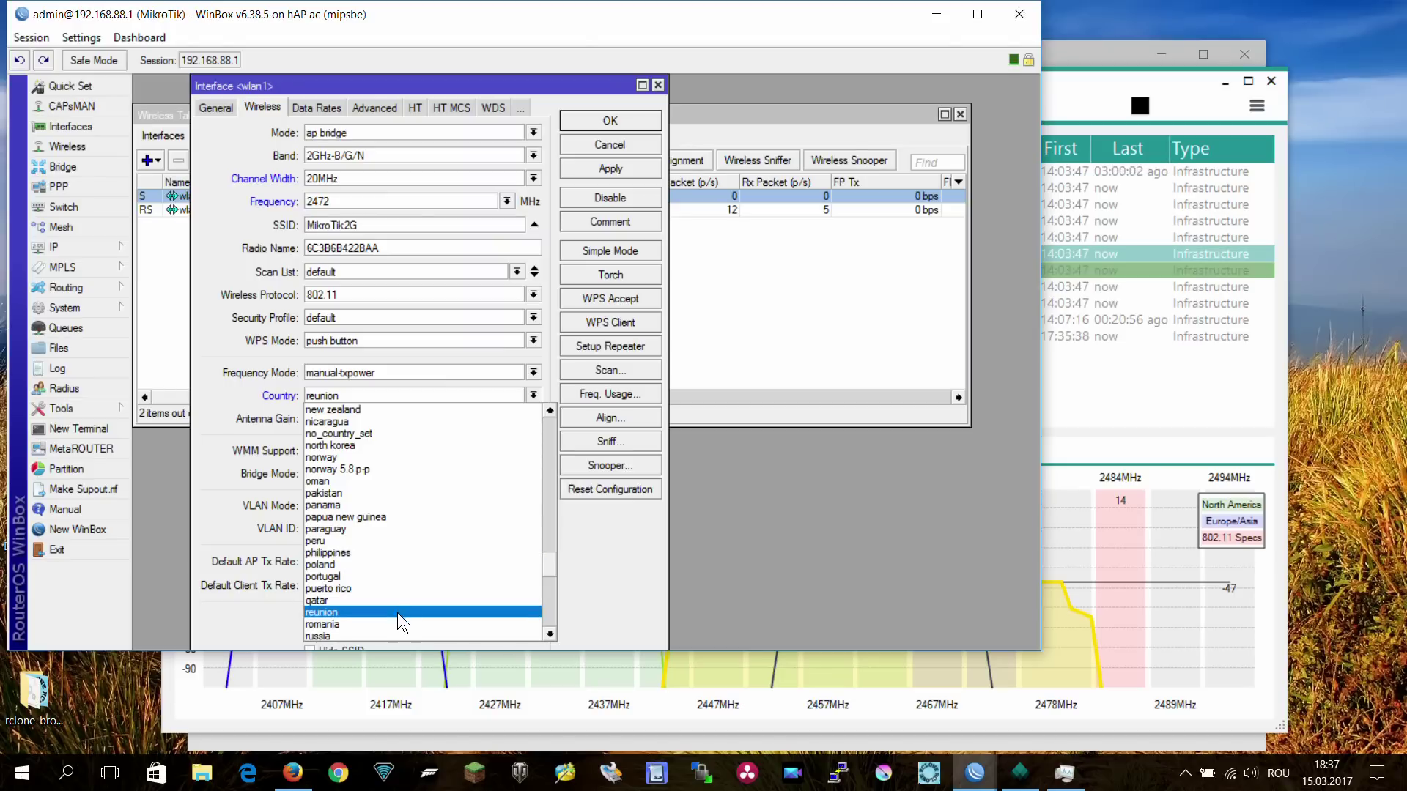
click(394, 618)
click(608, 172)
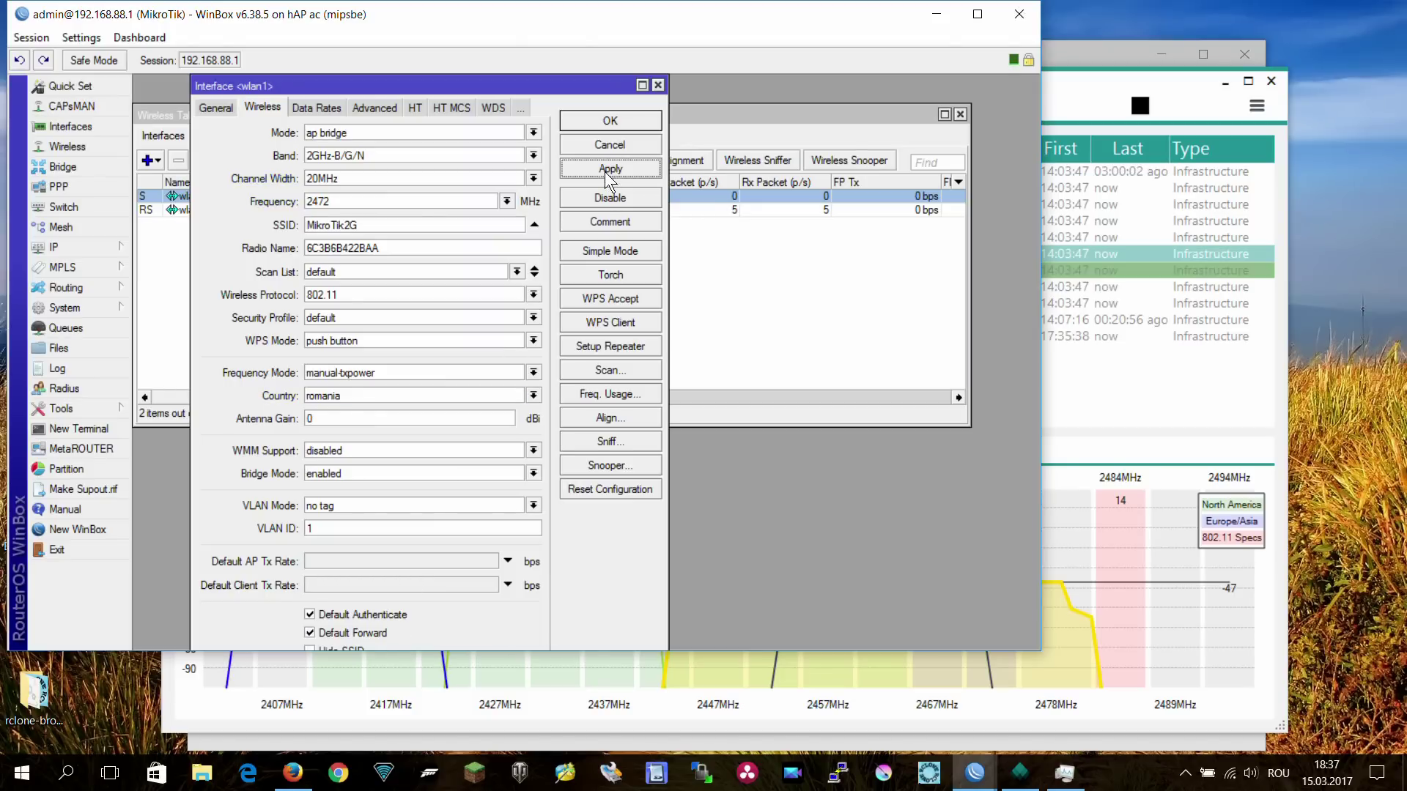
click(613, 123)
Step: Check MikroTik2G's channel placement in Acrylic's 2.4 GHz graph and highlight HUAWEI-g3a2 to compare their overlap
click(1091, 110)
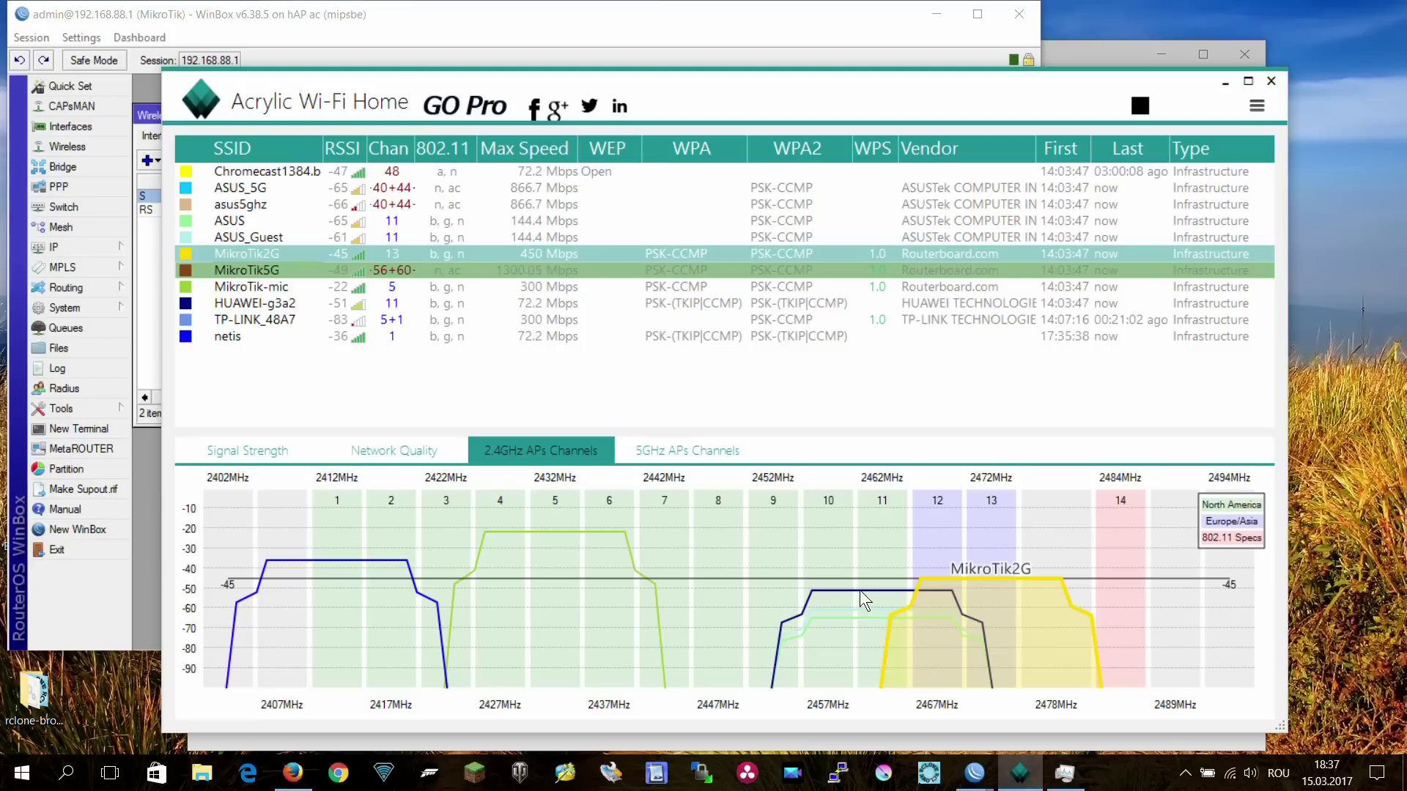
click(239, 303)
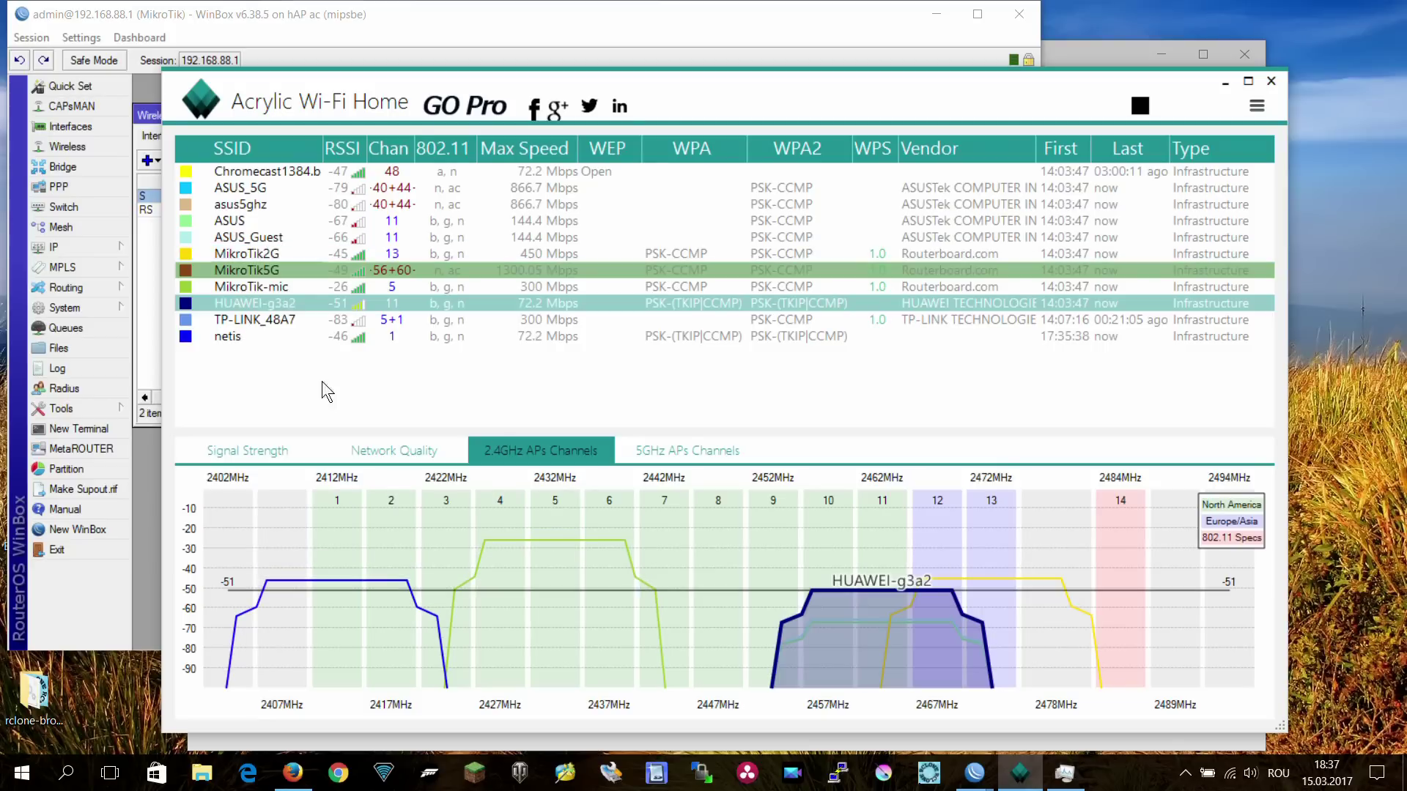